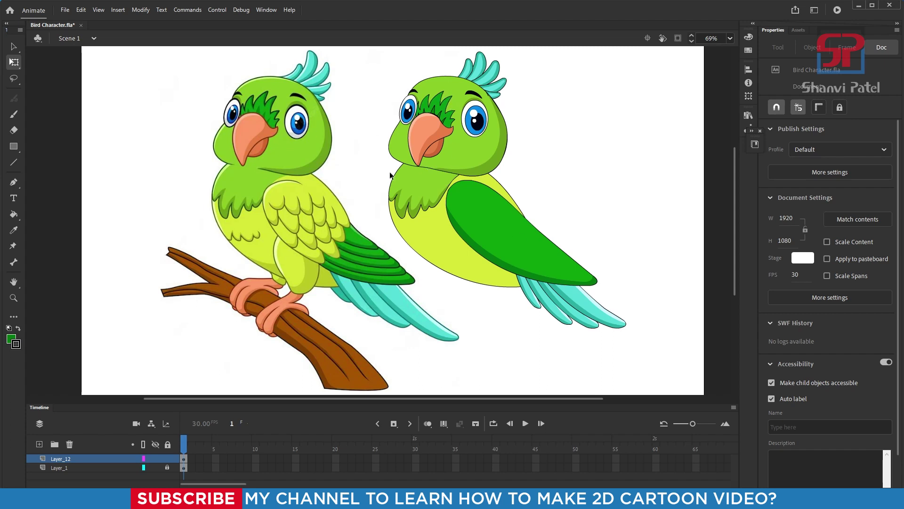
Open the drawn parrot's symbol for editing and duplicate its green wing, offset down and to the left
{"action": "left_click_drag", "start_coordinate": [417, 199], "coordinate": [408, 202]}
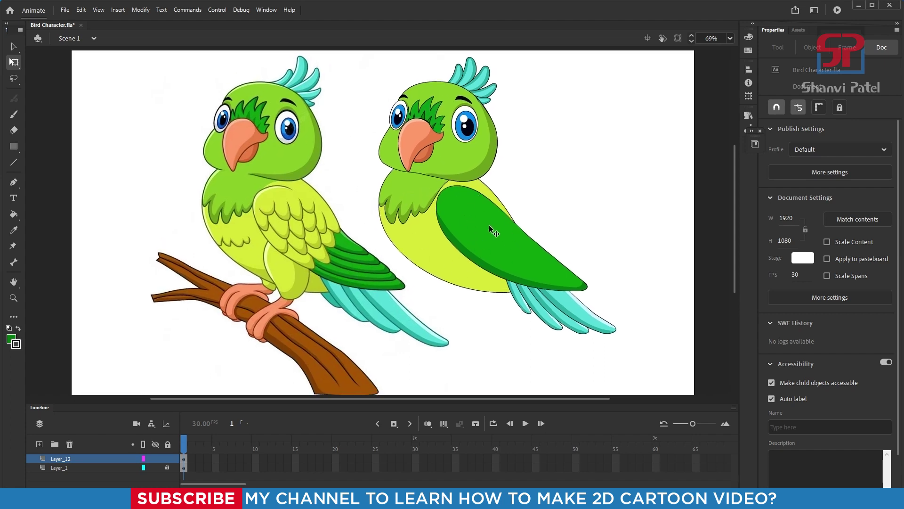
{"action": "double_click", "coordinate": [494, 226]}
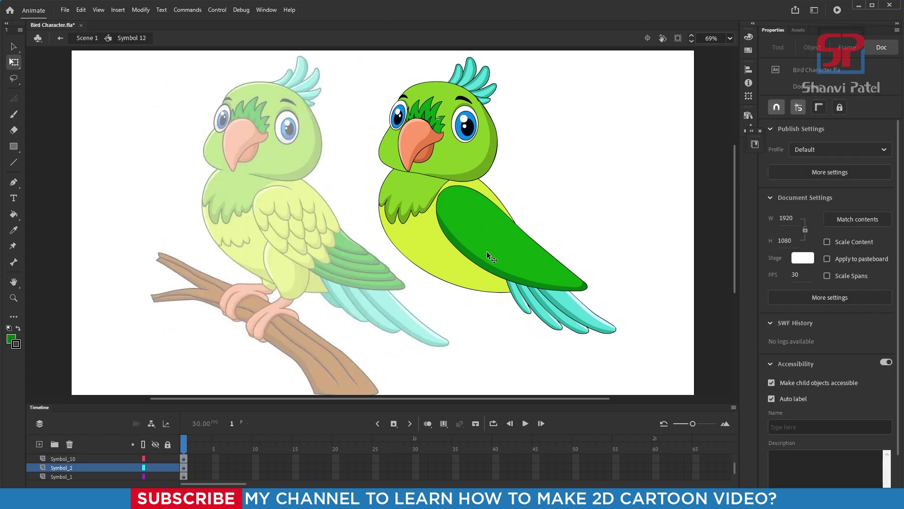
{"action": "scroll", "coordinate": [638, 359], "scroll_direction": "up", "scroll_amount": 2}
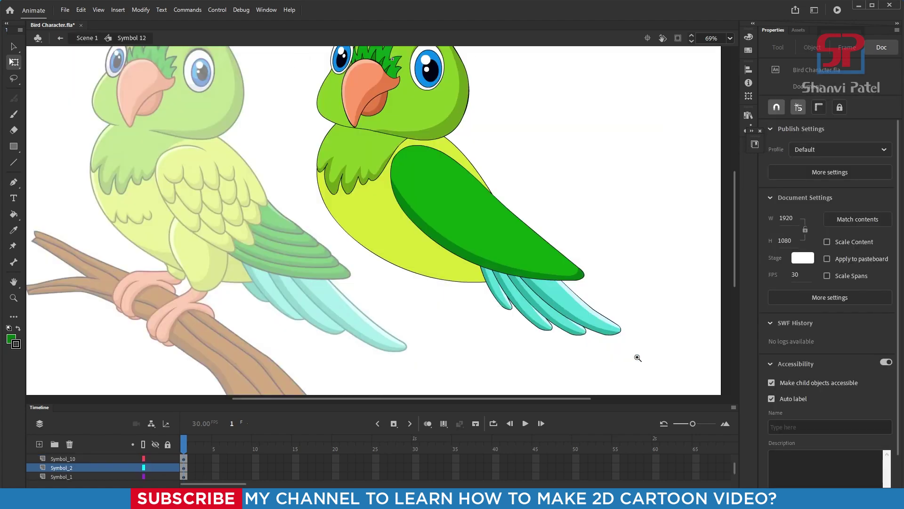
{"action": "left_click", "coordinate": [459, 227]}
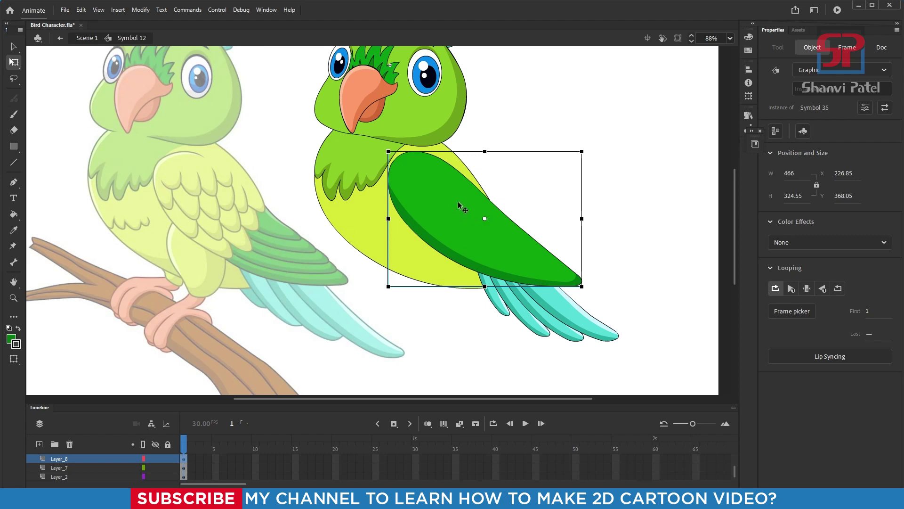
{"action": "left_click_drag", "start_coordinate": [458, 202], "coordinate": [410, 231]}
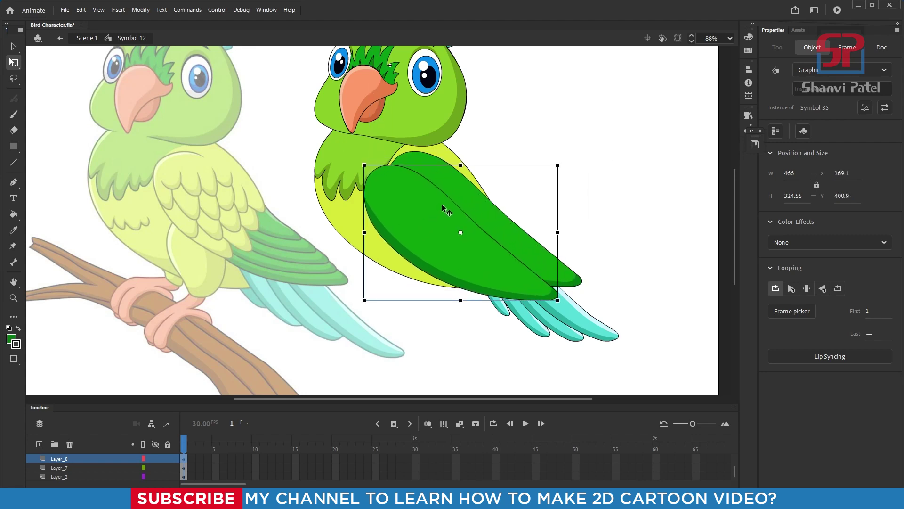
Scale the duplicated wing to 90% and place it over the original, leaving the original's lower edge exposed
{"action": "key", "text": "ctrl+alt+s"}
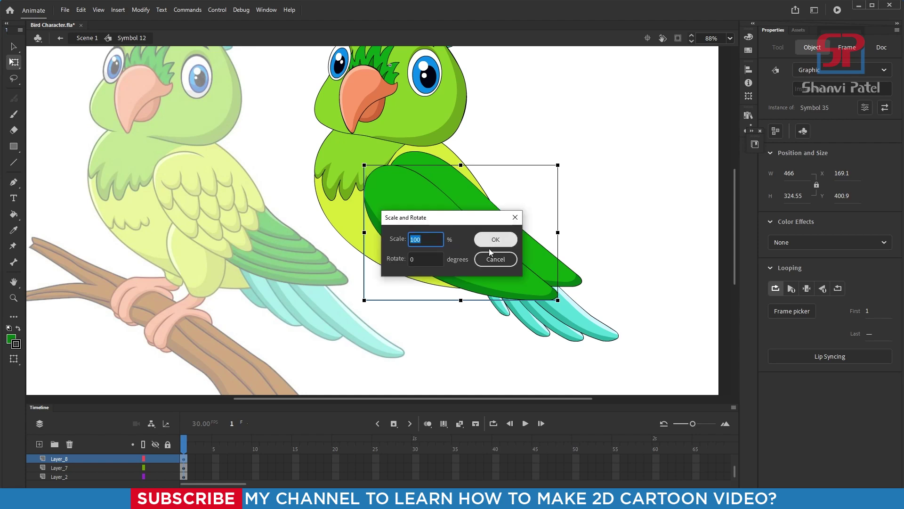
{"action": "left_click", "coordinate": [515, 217]}
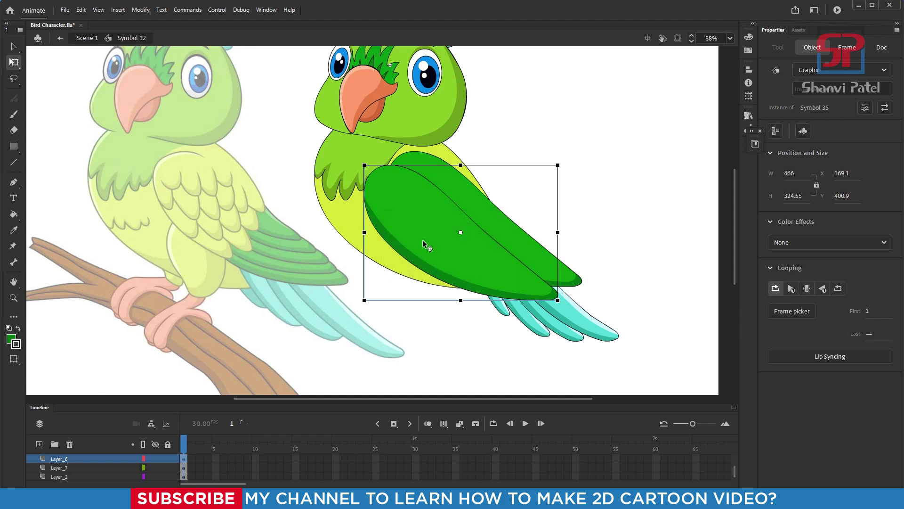
{"action": "key", "text": "ctrl+alt+s"}
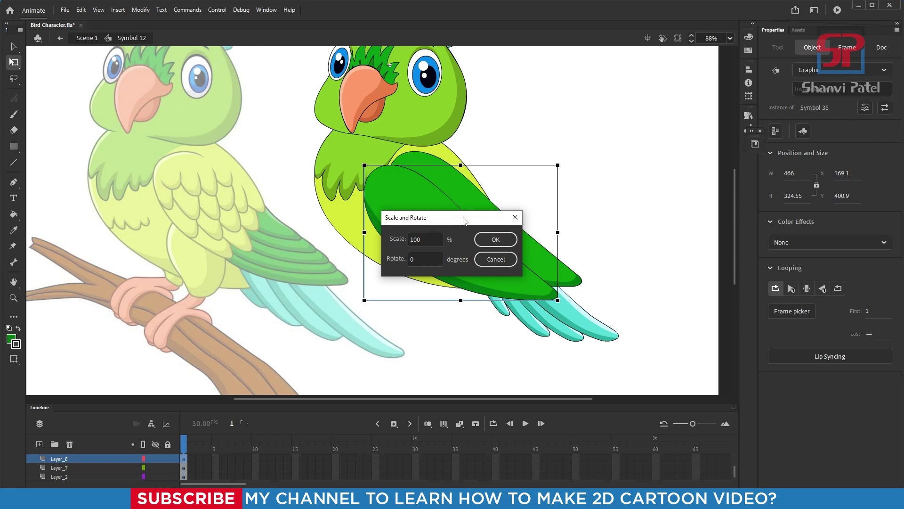
{"action": "left_click_drag", "start_coordinate": [464, 217], "coordinate": [585, 100]}
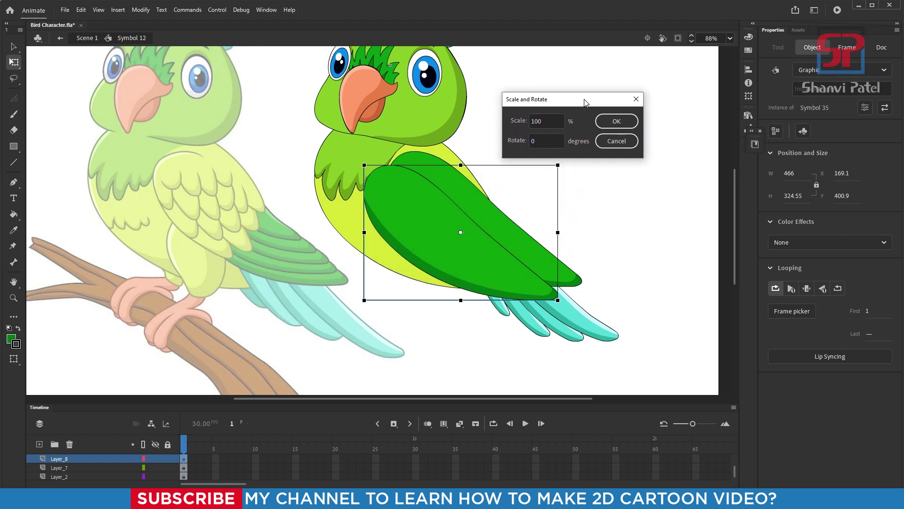
{"action": "double_click", "coordinate": [546, 122]}
{"action": "type", "text": "90"}
{"action": "key", "text": "Return"}
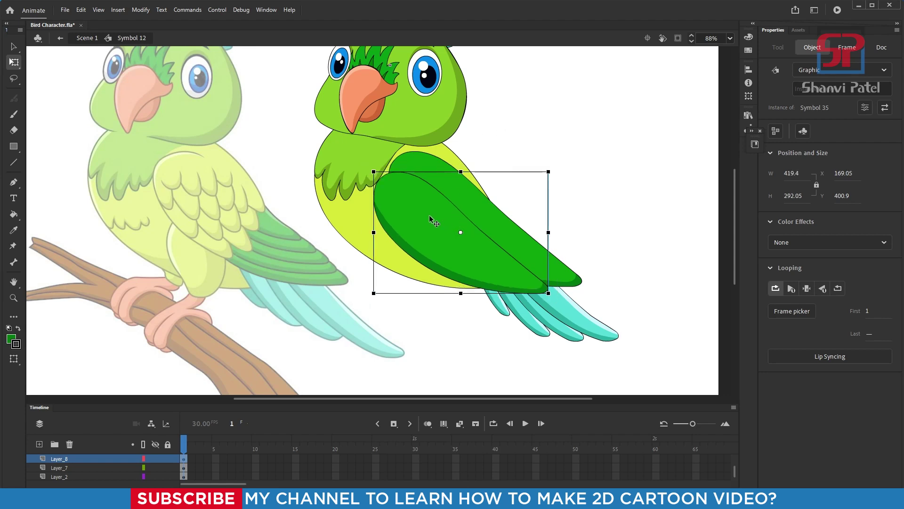
{"action": "left_click_drag", "start_coordinate": [430, 217], "coordinate": [450, 200]}
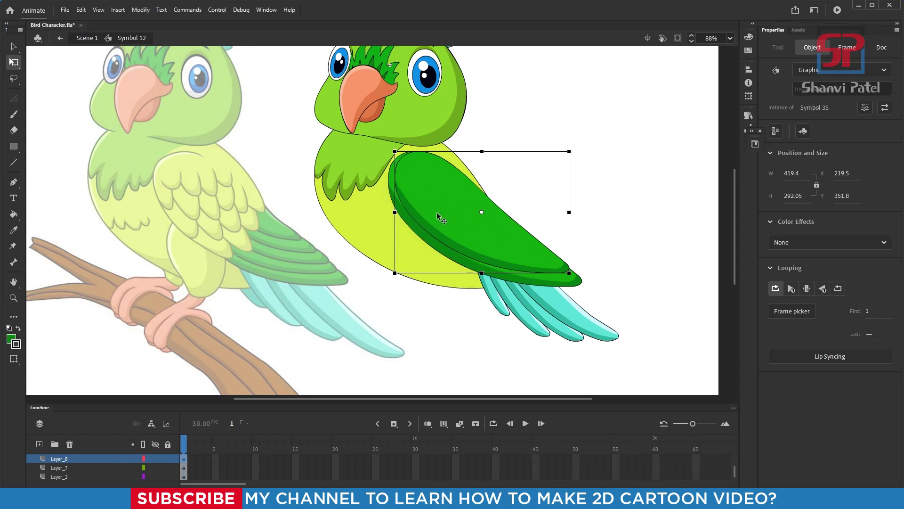
Duplicate the reduced wing, offset to the left, and scale the new copy to 95%
{"action": "left_click_drag", "start_coordinate": [456, 202], "coordinate": [439, 216]}
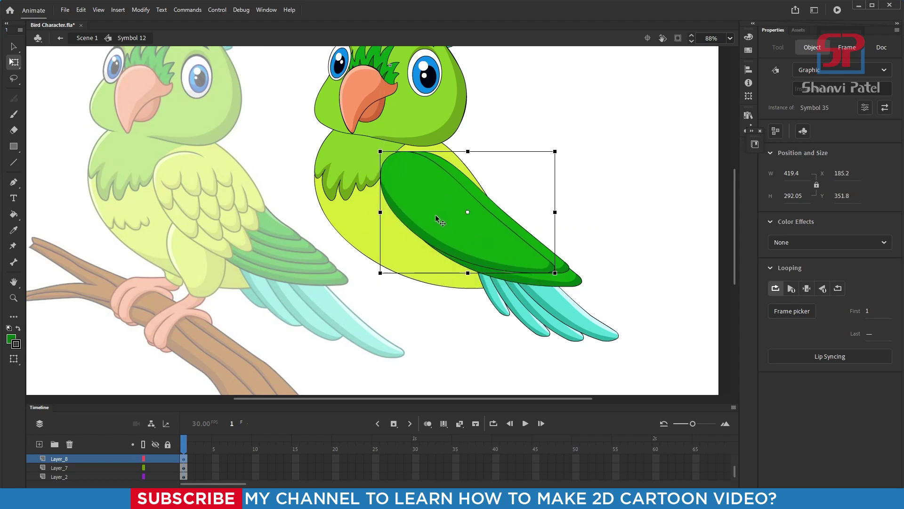
{"action": "key", "text": "ctrl+alt+s"}
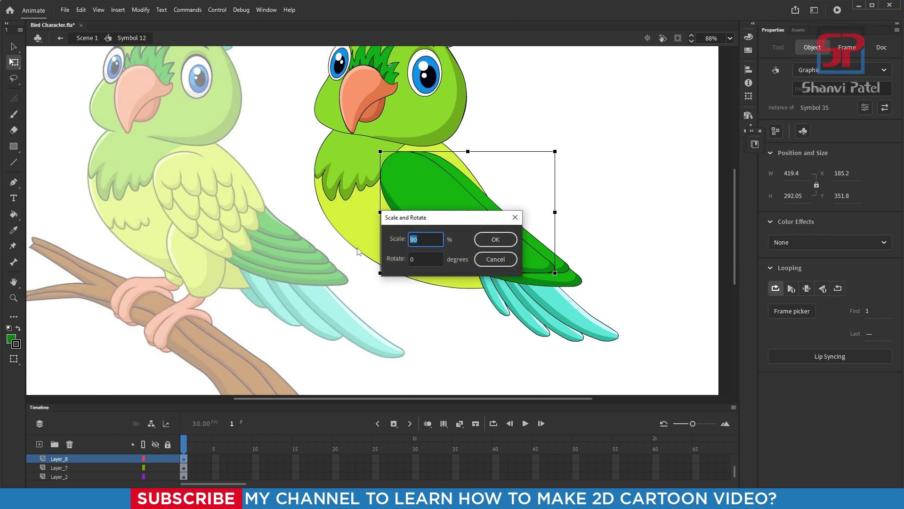
{"action": "type", "text": "95"}
{"action": "key", "text": "Return"}
Place the third wing layer over the second and nudge it down and right to stagger their lower edges
{"action": "left_click_drag", "start_coordinate": [453, 219], "coordinate": [461, 207]}
{"action": "key", "text": "Down"}
{"action": "key", "text": "Down"}
{"action": "key", "text": "Down"}
{"action": "key", "text": "Down"}
{"action": "key", "text": "Down"}
{"action": "key", "text": "Down"}
{"action": "key", "text": "Down"}
{"action": "key", "text": "Right"}
{"action": "key", "text": "Right"}
{"action": "key", "text": "Right"}
{"action": "key", "text": "Right"}
{"action": "key", "text": "Right"}
{"action": "key", "text": "Right"}
{"action": "key", "text": "Right"}
{"action": "key", "text": "Down"}
{"action": "key", "text": "Down"}
{"action": "key", "text": "Down"}
{"action": "key", "text": "Down"}
{"action": "key", "text": "Down"}
{"action": "key", "text": "Down"}
{"action": "key", "text": "Down"}
{"action": "key", "text": "Down"}
{"action": "key", "text": "Down"}
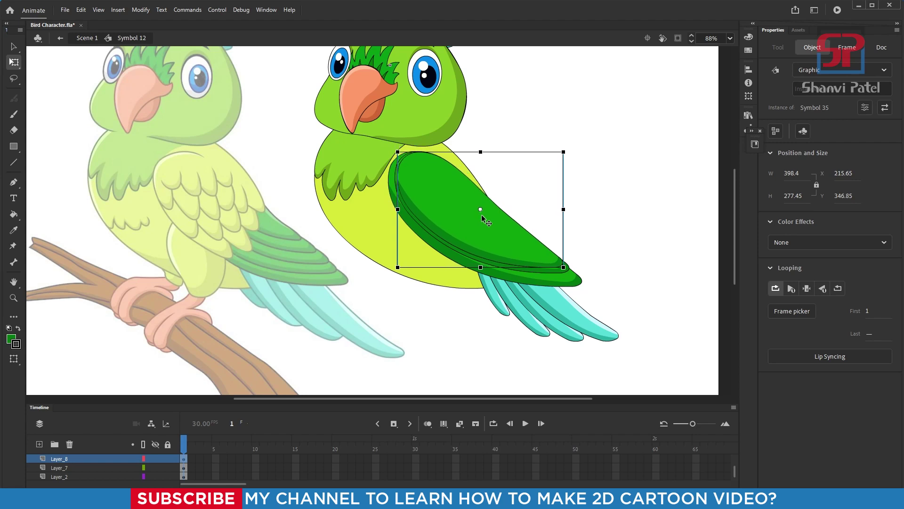
{"action": "key", "text": "Right"}
{"action": "key", "text": "Right"}
{"action": "key", "text": "Right"}
{"action": "key", "text": "Left"}
{"action": "key", "text": "Down"}
Select the middle wing layer and nudge it down and right to even out the overlapping feather edges
{"action": "left_click", "coordinate": [587, 276]}
{"action": "left_click", "coordinate": [566, 269]}
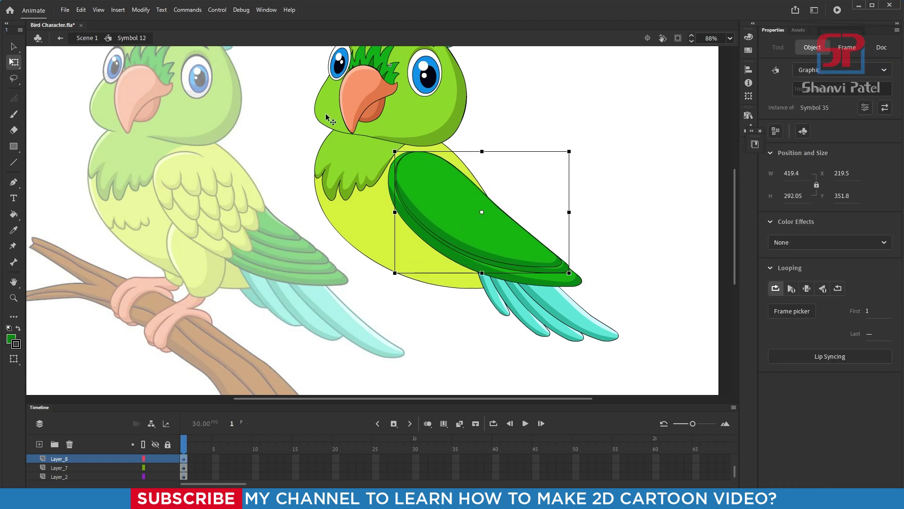
{"action": "key", "text": "ctrl+minus"}
{"action": "key", "text": "ctrl+equal"}
{"action": "key", "text": "Down"}
{"action": "key", "text": "Down"}
{"action": "key", "text": "Down"}
{"action": "key", "text": "Down"}
{"action": "key", "text": "Down"}
{"action": "key", "text": "Down"}
{"action": "key", "text": "Down"}
{"action": "key", "text": "Down"}
{"action": "key", "text": "Down"}
{"action": "key", "text": "Right"}
{"action": "key", "text": "Right"}
{"action": "key", "text": "Right"}
{"action": "key", "text": "Right"}
{"action": "key", "text": "Right"}
{"action": "key", "text": "Right"}
{"action": "key", "text": "Right"}
{"action": "key", "text": "Right"}
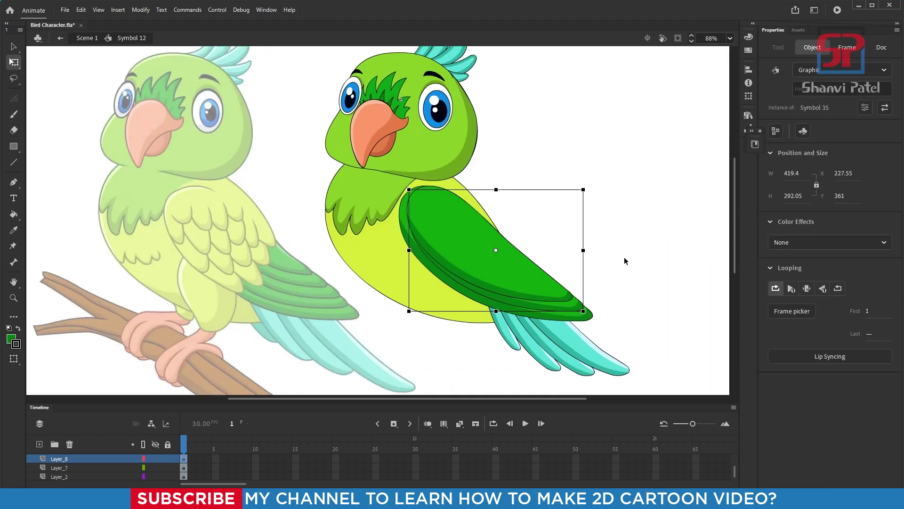
Duplicate the smallest wing layer, offset to the left, and scale the copy to 95%
{"action": "key", "text": "ctrl+t"}
{"action": "type", "text": "95"}
{"action": "key", "text": "Return"}
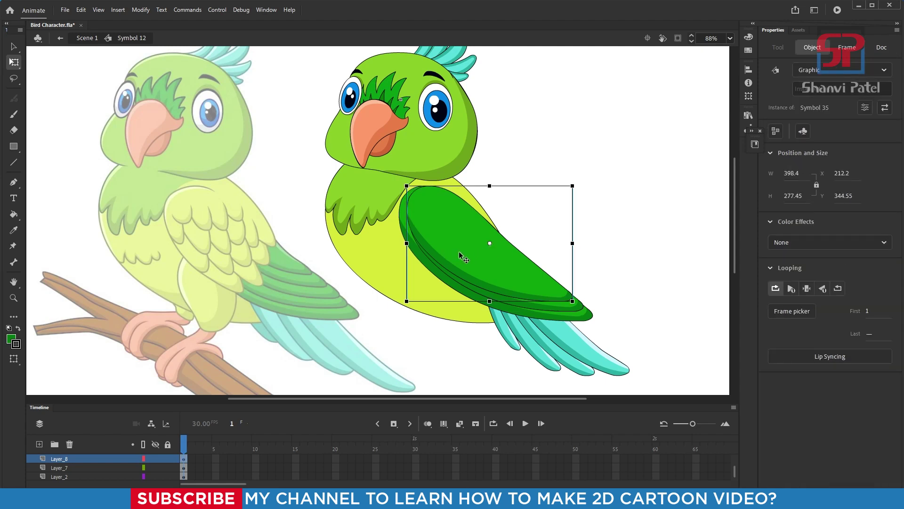
{"action": "left_click_drag", "start_coordinate": [460, 255], "coordinate": [409, 236]}
{"action": "key", "text": "ctrl+alt+s"}
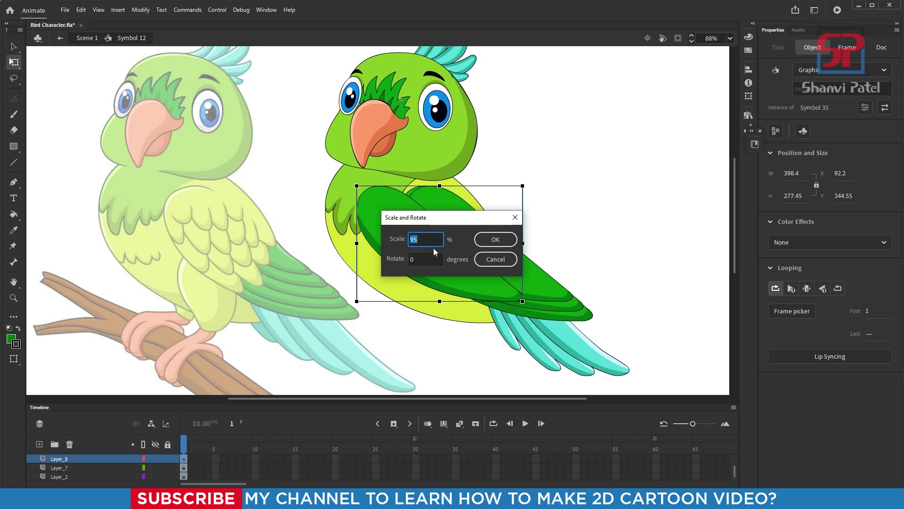
{"action": "key", "text": "Return"}
Place the fourth wing layer over the stack and nudge it up and left to line up with the upper contour
{"action": "left_click_drag", "start_coordinate": [409, 236], "coordinate": [453, 231]}
{"action": "key", "text": "Up"}
{"action": "key", "text": "Up"}
{"action": "key", "text": "Up"}
{"action": "key", "text": "Up"}
{"action": "key", "text": "Up"}
{"action": "key", "text": "Up"}
{"action": "key", "text": "Up"}
{"action": "key", "text": "Up"}
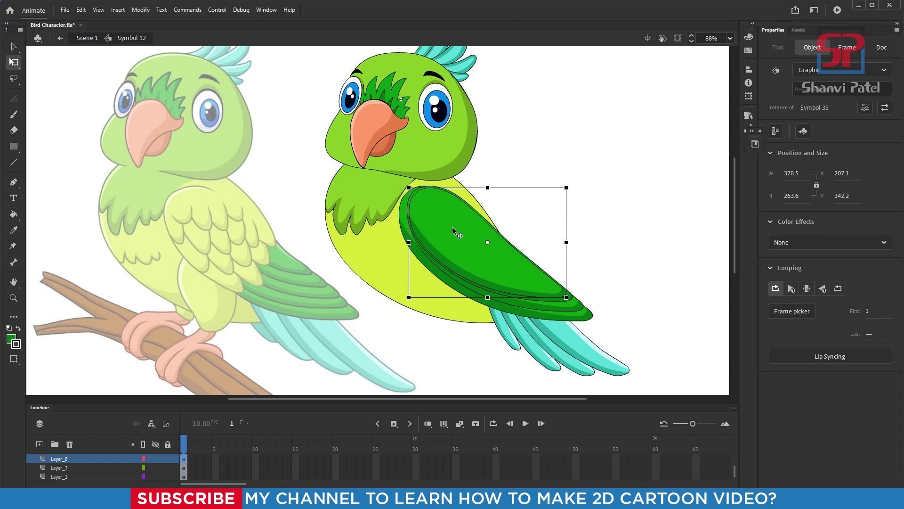
{"action": "key", "text": "Left"}
{"action": "key", "text": "Left"}
{"action": "key", "text": "Left"}
{"action": "key", "text": "Up"}
{"action": "key", "text": "Up"}
{"action": "key", "text": "Up"}
{"action": "key", "text": "Left"}
{"action": "key", "text": "Left"}
{"action": "key", "text": "Left"}
{"action": "key", "text": "Left"}
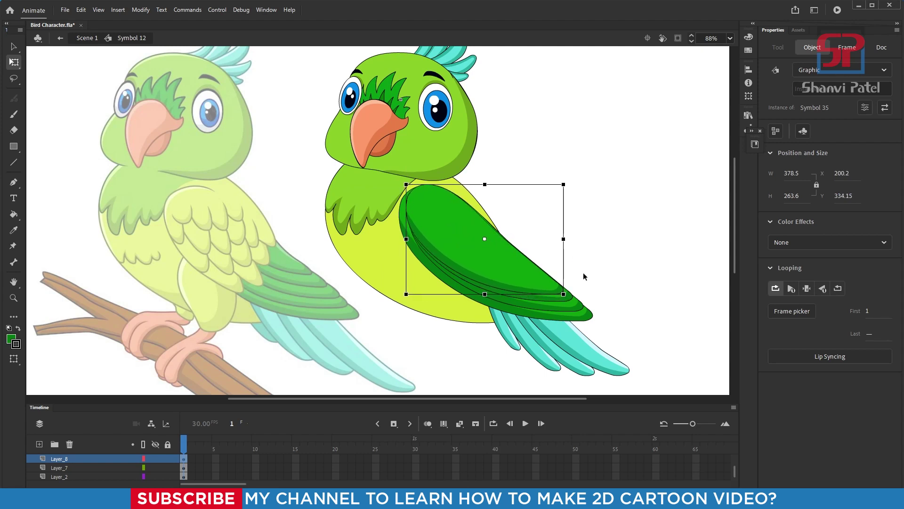
Duplicate the smallest wing layer again, scale the copy to 90% and place it at the top of the wing stack
{"action": "left_click", "coordinate": [660, 316]}
{"action": "left_click", "coordinate": [495, 281]}
{"action": "left_click_drag", "start_coordinate": [443, 217], "coordinate": [418, 234]}
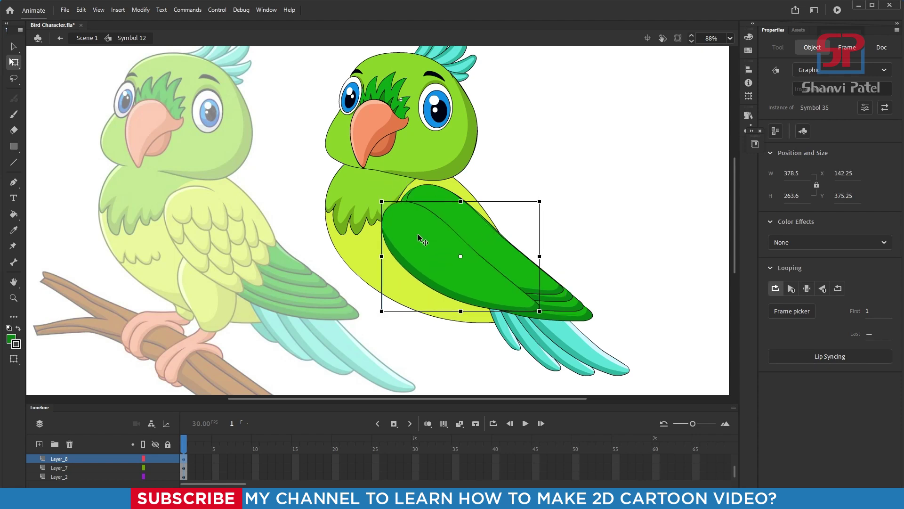
{"action": "key", "text": "ctrl+alt+s"}
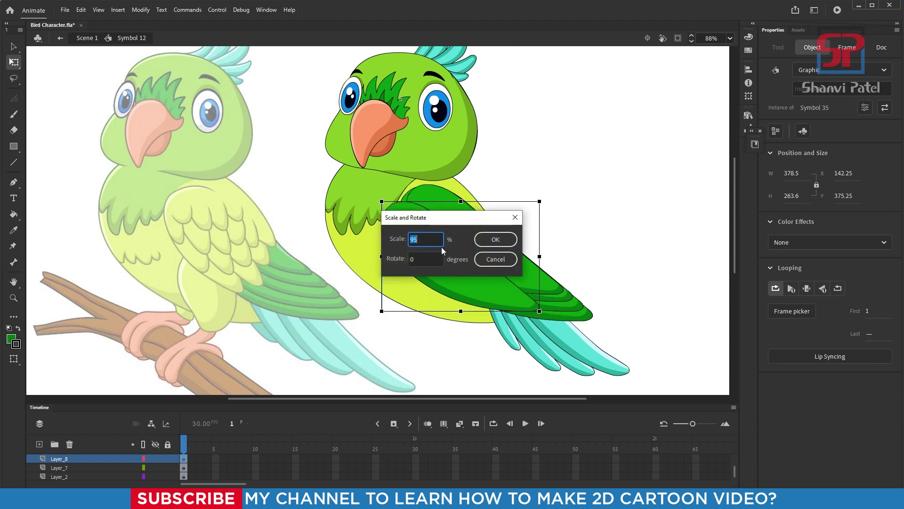
{"action": "type", "text": "90"}
{"action": "key", "text": "Return"}
{"action": "left_click_drag", "start_coordinate": [441, 247], "coordinate": [439, 216]}
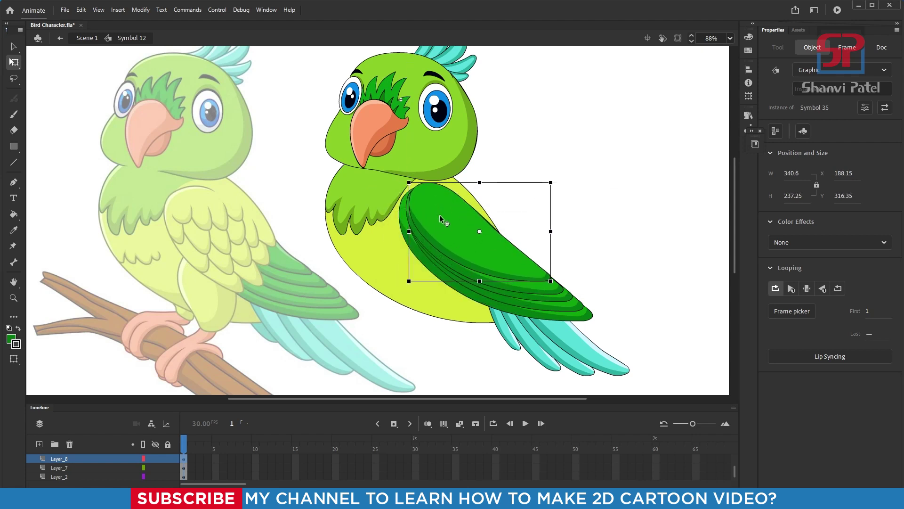
{"action": "left_click", "coordinate": [637, 285]}
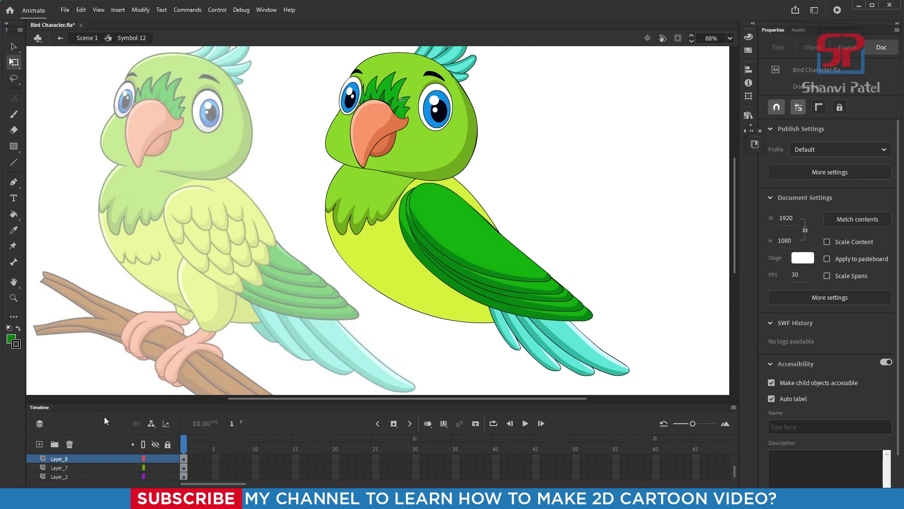
Add a new layer directly above the wing's layer, Layer_8
{"action": "scroll", "coordinate": [68, 466], "scroll_direction": "up", "scroll_amount": 3}
{"action": "scroll", "coordinate": [69, 464], "scroll_direction": "down", "scroll_amount": 5}
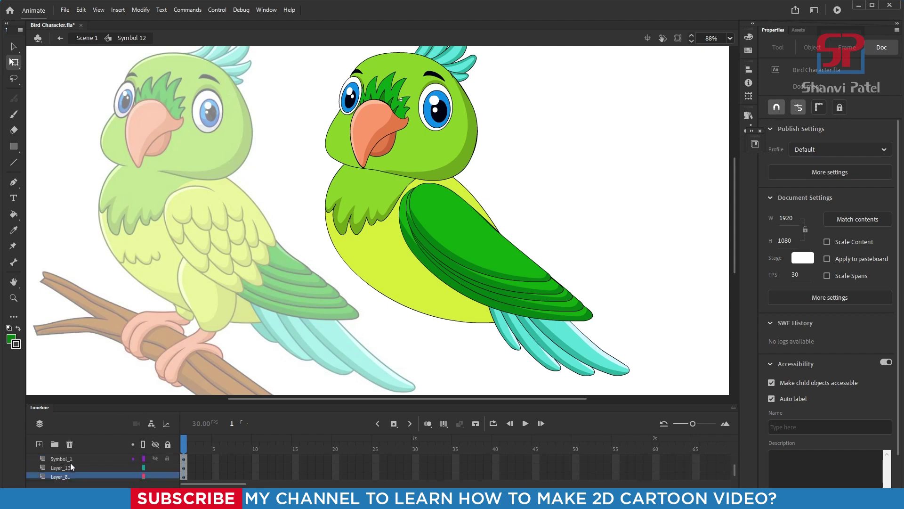
{"action": "left_click", "coordinate": [483, 255]}
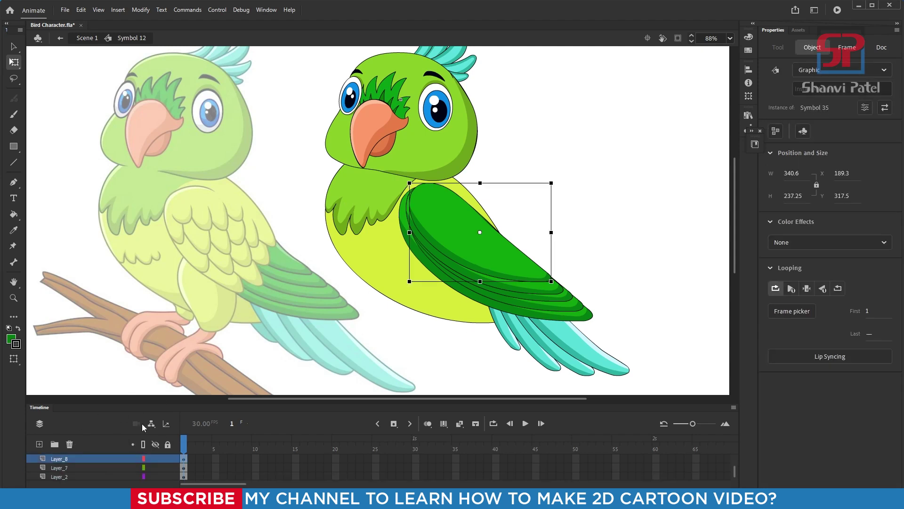
{"action": "left_click", "coordinate": [39, 444]}
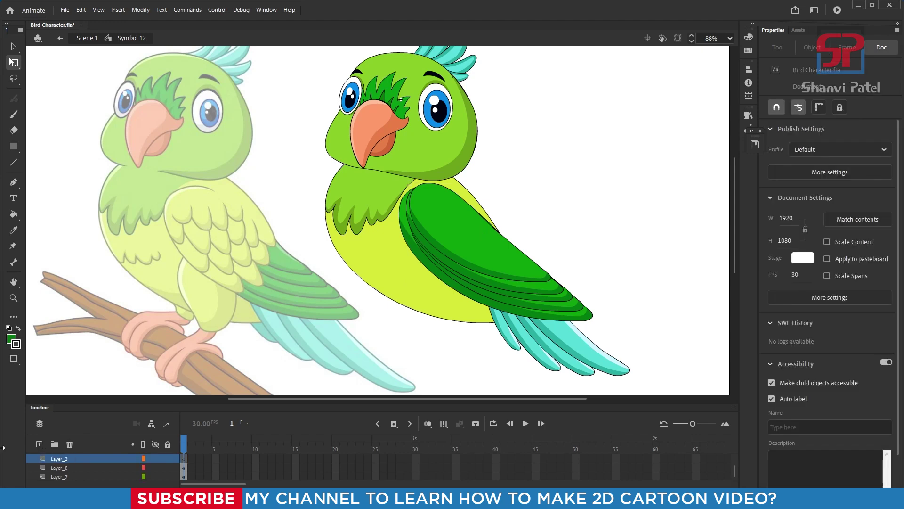
Trace a rounded yellow feather near the top of the reference parrot's wing as a closed oval with the Pen tool
{"action": "left_click_drag", "start_coordinate": [203, 200], "coordinate": [584, 382]}
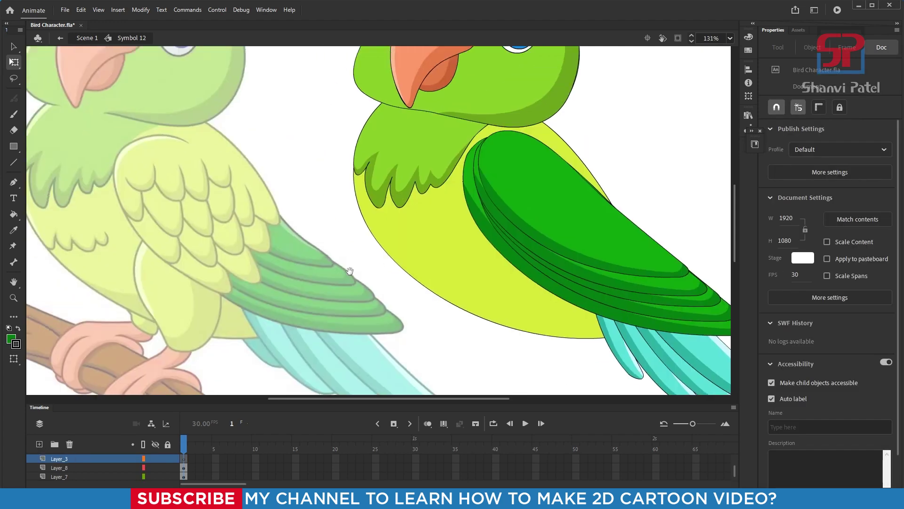
{"action": "left_click_drag", "start_coordinate": [149, 122], "coordinate": [437, 359]}
{"action": "left_click_drag", "start_coordinate": [314, 242], "coordinate": [303, 275]}
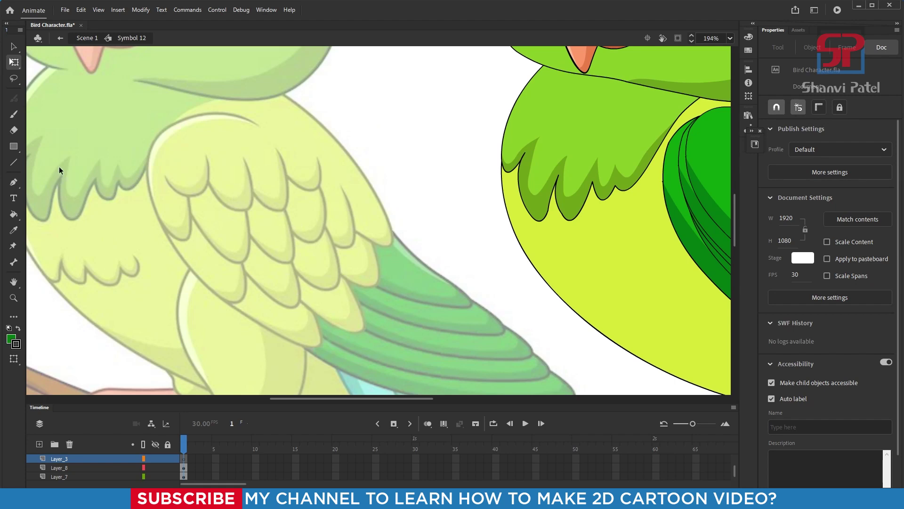
{"action": "key", "text": "p"}
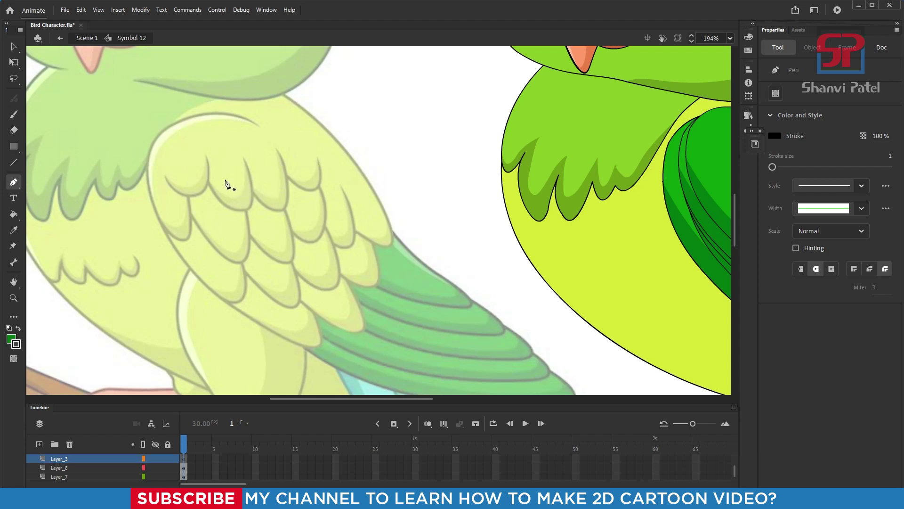
{"action": "left_click", "coordinate": [203, 140]}
{"action": "left_click_drag", "start_coordinate": [221, 202], "coordinate": [244, 224]}
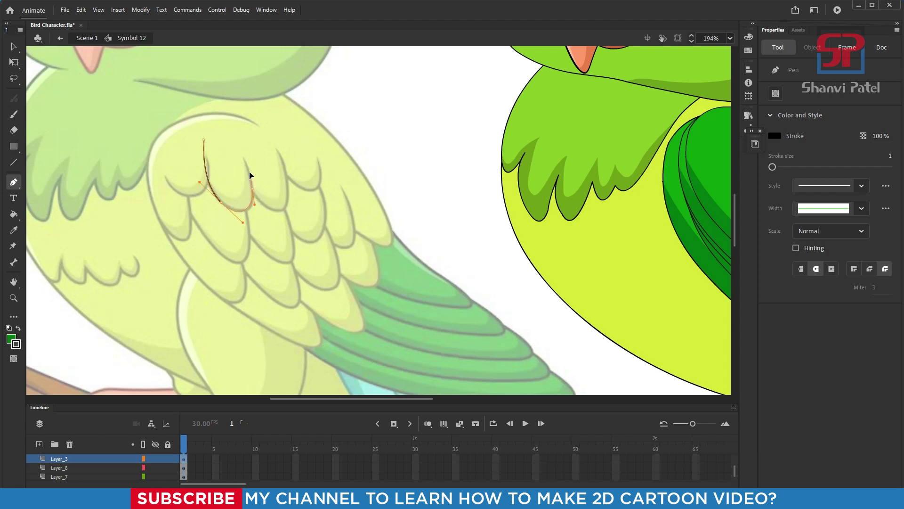
{"action": "left_click", "coordinate": [252, 189]}
{"action": "left_click_drag", "start_coordinate": [227, 131], "coordinate": [213, 120]}
{"action": "left_click", "coordinate": [204, 140]}
{"action": "left_click", "coordinate": [202, 180]}
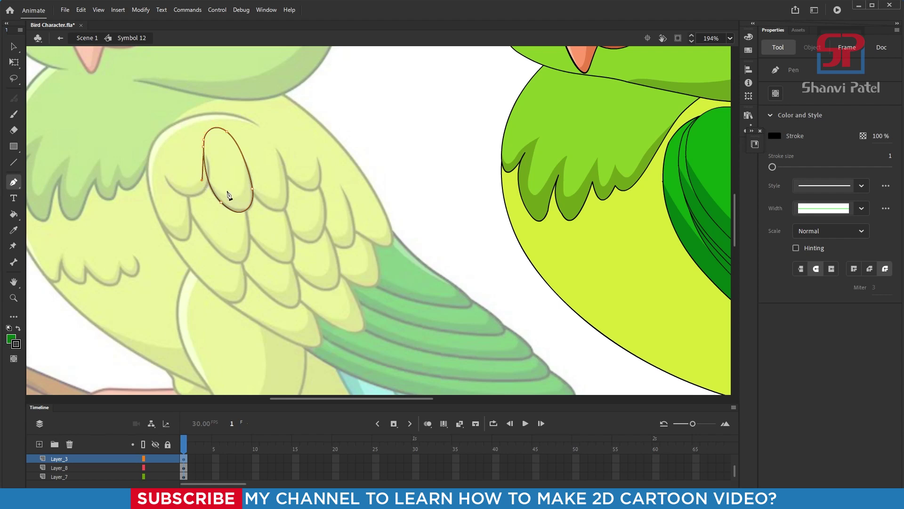
Undo the stray pen segment beside the feather outline and finish the path, keeping the Pen tool ready
{"action": "left_click", "coordinate": [189, 188], "text": "ctrl"}
{"action": "key", "text": "ctrl+z"}
{"action": "left_click_drag", "start_coordinate": [185, 115], "coordinate": [276, 206]}
{"action": "left_click_drag", "start_coordinate": [362, 287], "coordinate": [303, 252]}
{"action": "key", "text": "ctrl+minus"}
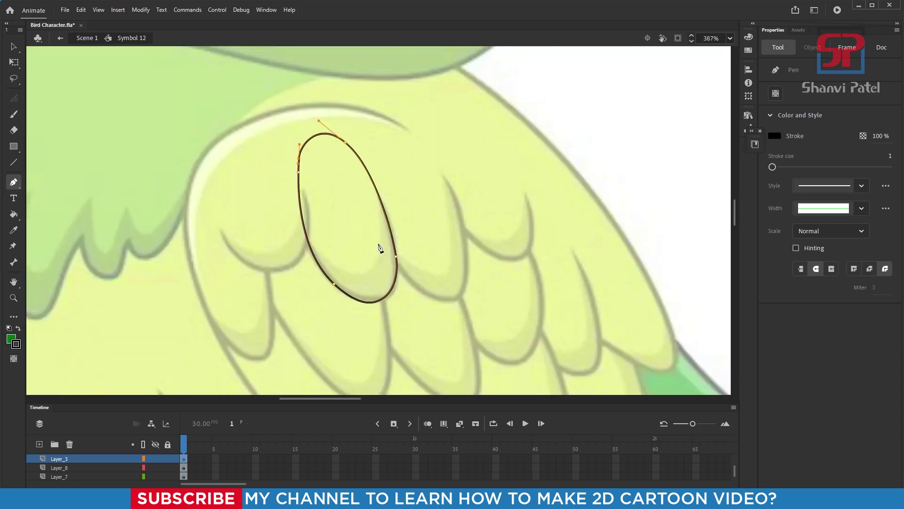
{"action": "key", "text": "Escape"}
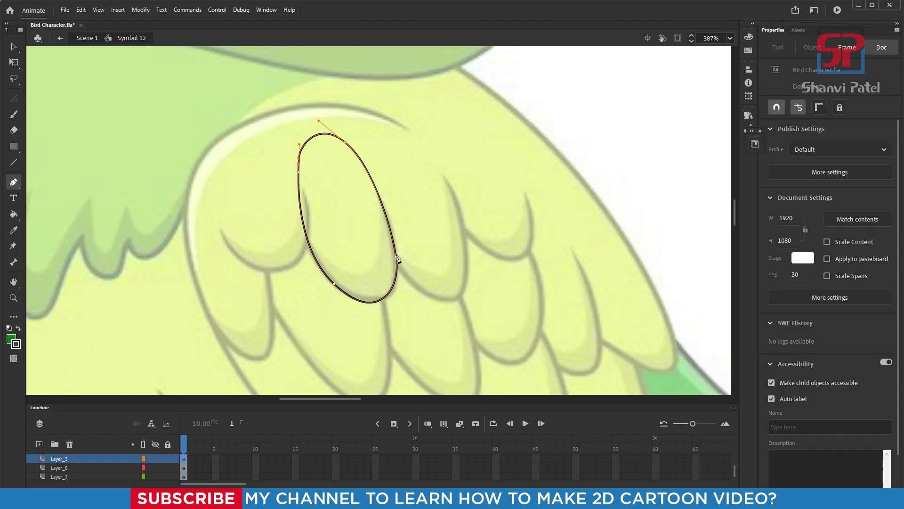
{"action": "key", "text": "v"}
{"action": "key", "text": "p"}
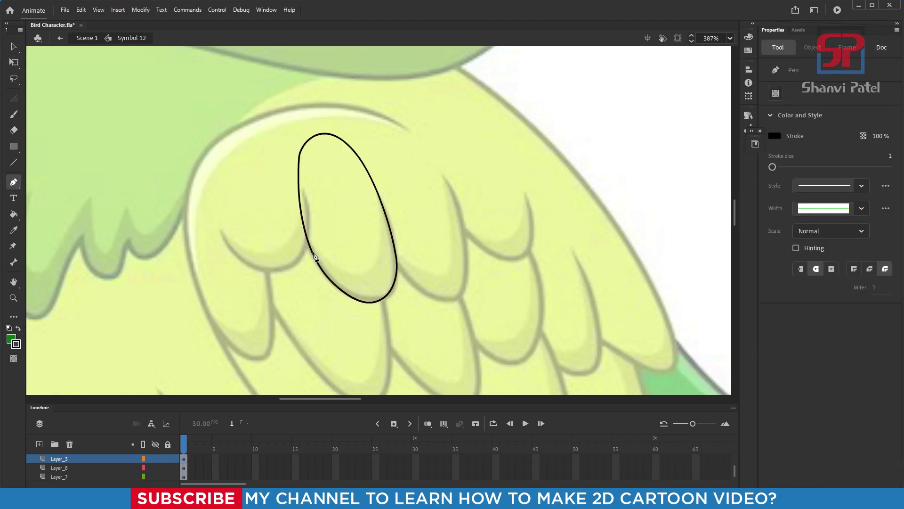
Trace the curved shading boundary across the lower part of the feather outline with the Pen tool
{"action": "left_click_drag", "start_coordinate": [367, 269], "coordinate": [389, 263]}
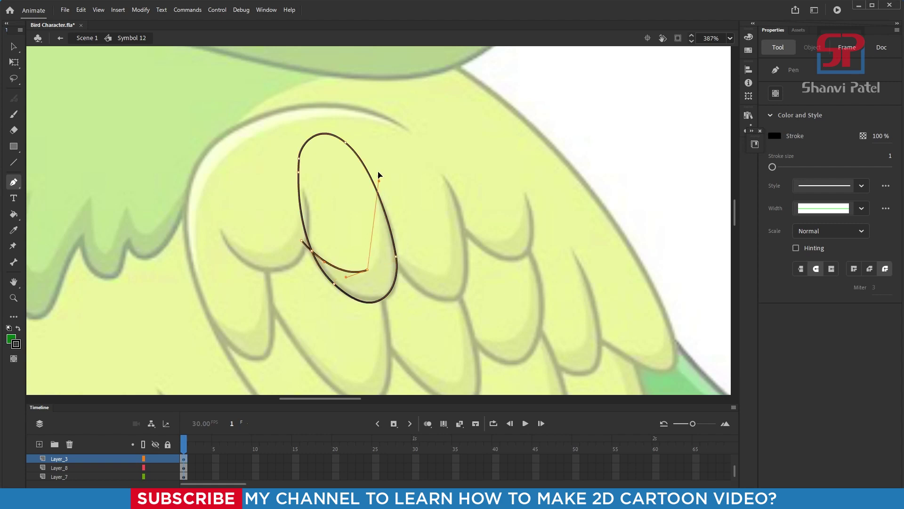
{"action": "mouse_move", "coordinate": [370, 97]}
{"action": "left_mouse_down"}
{"action": "mouse_move", "coordinate": [371, 84]}
{"action": "mouse_move", "coordinate": [360, 87]}
{"action": "left_mouse_up"}
{"action": "left_click", "coordinate": [13, 46]}
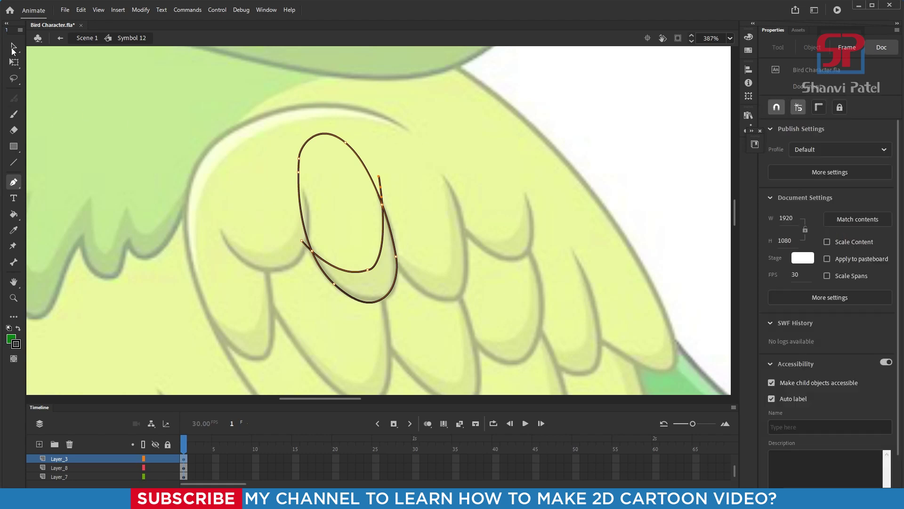
Delete the two ends of the shading curve that overshoot the feather outline
{"action": "left_click", "coordinate": [12, 62]}
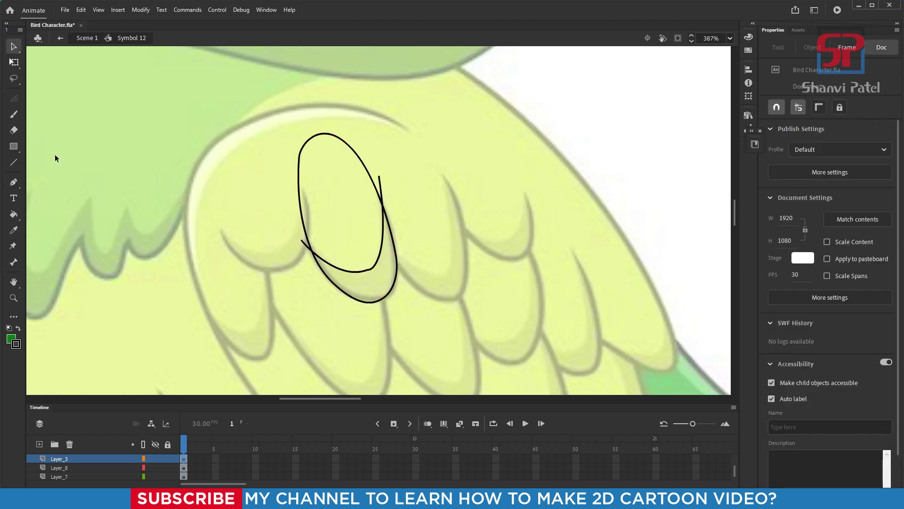
{"action": "left_click", "coordinate": [380, 182]}
{"action": "key", "text": "Delete"}
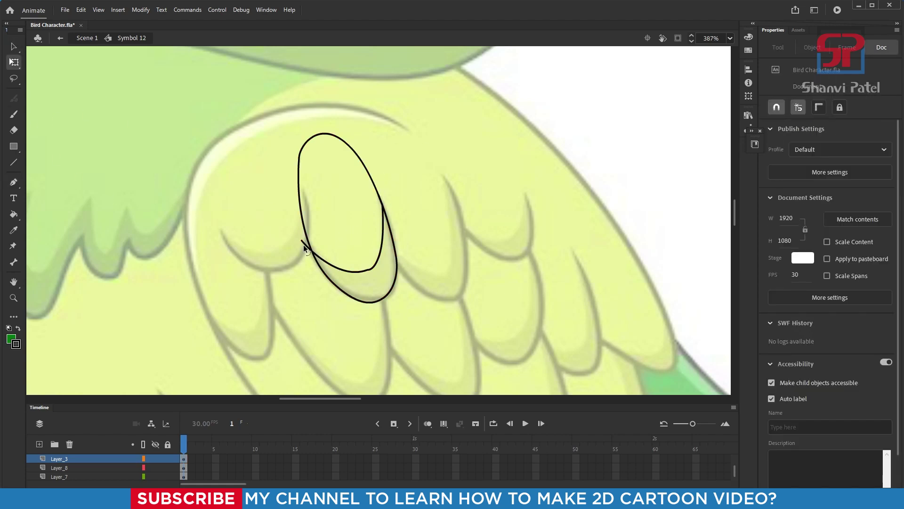
{"action": "left_click", "coordinate": [304, 245]}
{"action": "key", "text": "Delete"}
Sample the light yellow-green of the reference wing and fill the feather's upper area with it
{"action": "double_click", "coordinate": [279, 268]}
{"action": "key", "text": "o"}
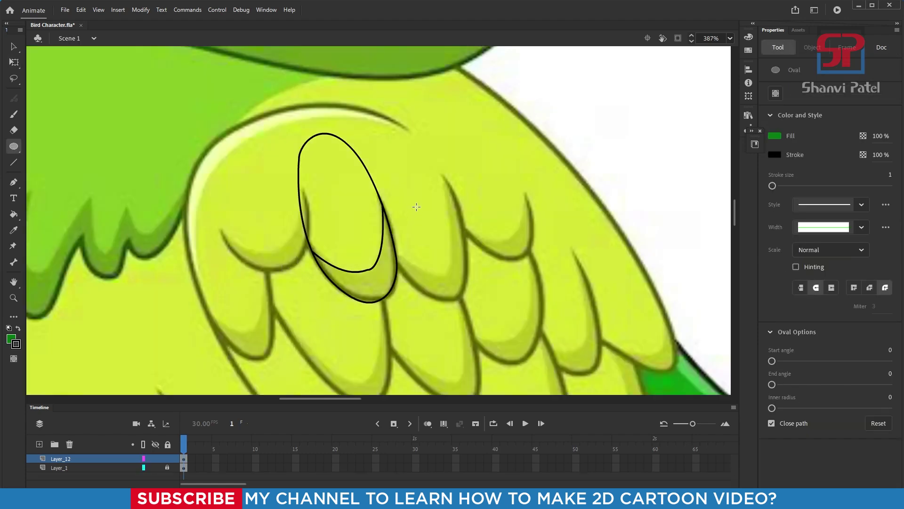
{"action": "key", "text": "i"}
{"action": "left_click", "coordinate": [416, 206]}
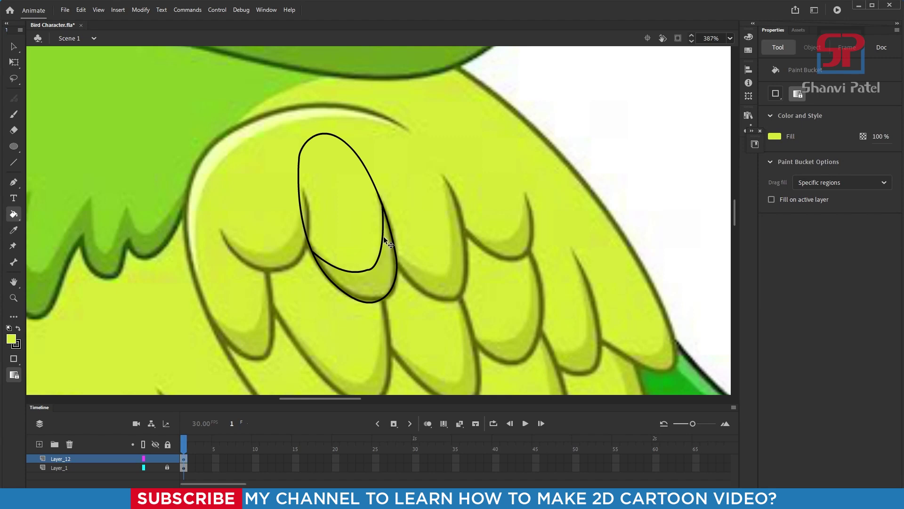
{"action": "double_click", "coordinate": [383, 236]}
{"action": "left_click", "coordinate": [360, 196]}
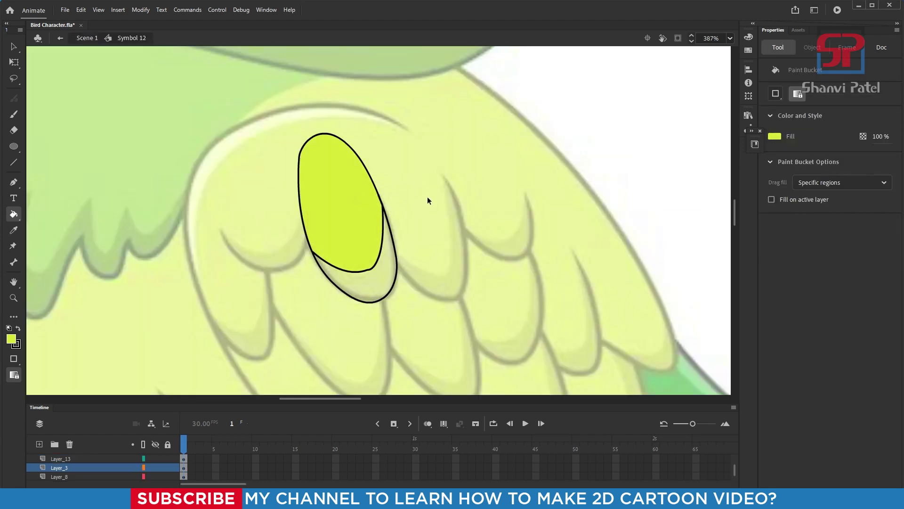
Sample the darker feather-tip shade from the reference and fill the feather's lower crescent with it
{"action": "double_click", "coordinate": [426, 202]}
{"action": "key", "text": "i"}
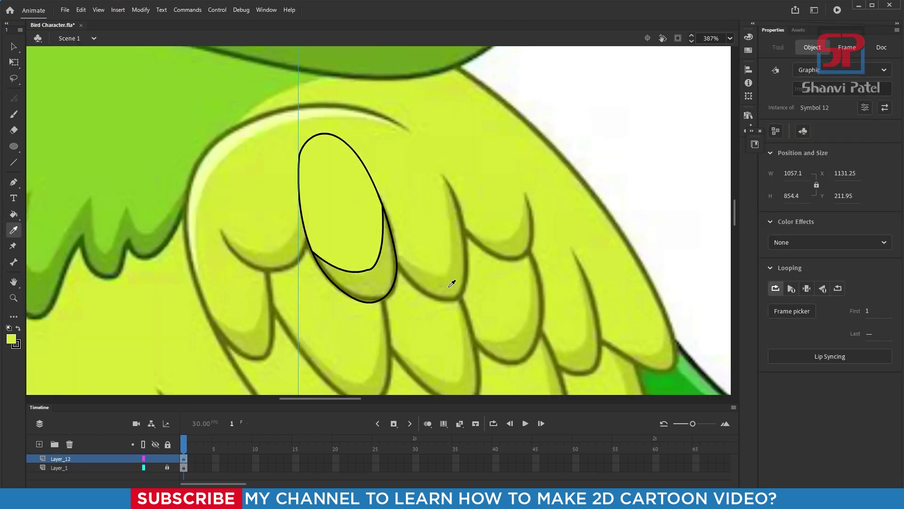
{"action": "left_click", "coordinate": [450, 284]}
{"action": "double_click", "coordinate": [392, 256]}
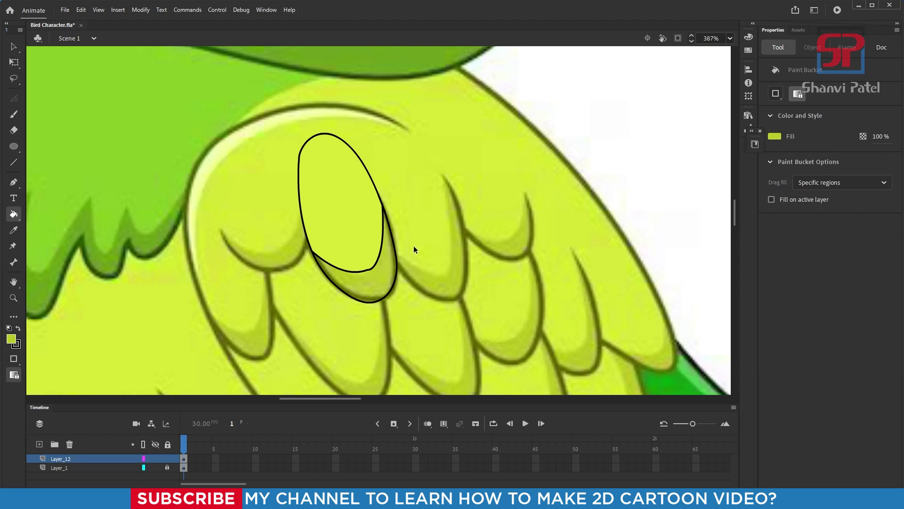
{"action": "double_click", "coordinate": [378, 260]}
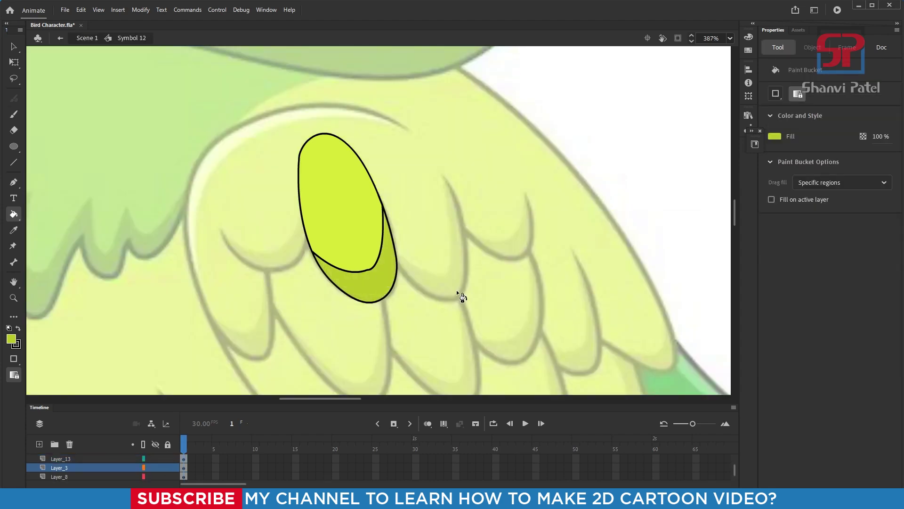
Reshape the shading boundary by adjusting its anchor handles so the curve rounds smoothly toward the feather's edge
{"action": "key", "text": "ctrl+space"}
{"action": "left_click_drag", "start_coordinate": [210, 173], "coordinate": [516, 324]}
{"action": "key", "text": "a"}
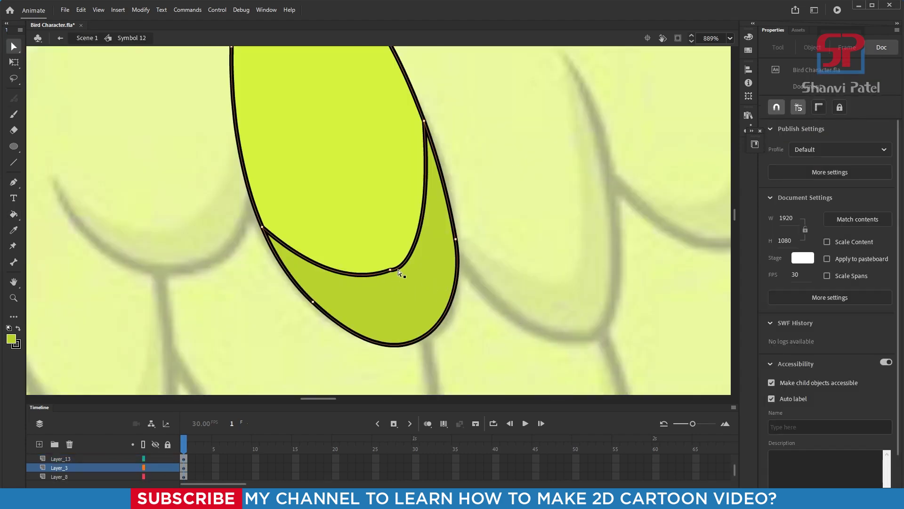
{"action": "left_click", "coordinate": [391, 272]}
{"action": "left_click_drag", "start_coordinate": [436, 272], "coordinate": [444, 248]}
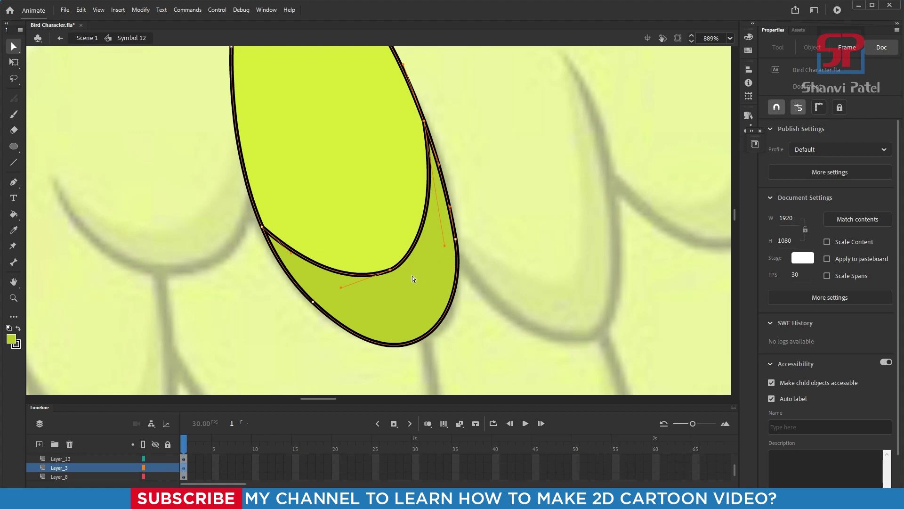
{"action": "key", "text": "ctrl+minus"}
{"action": "key", "text": "ctrl+minus"}
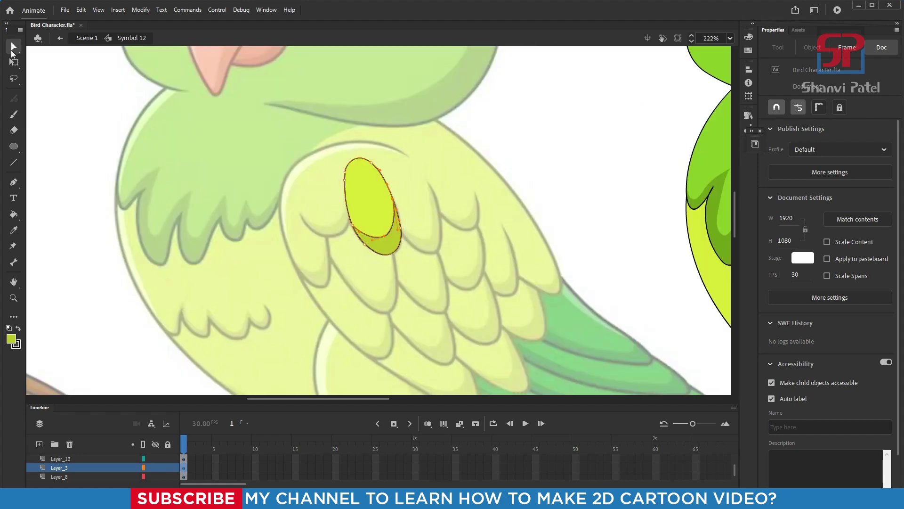
Delete the stroke along the shading boundary and the outline around the feather's rounded top, keeping the lower outline
{"action": "left_click", "coordinate": [13, 47]}
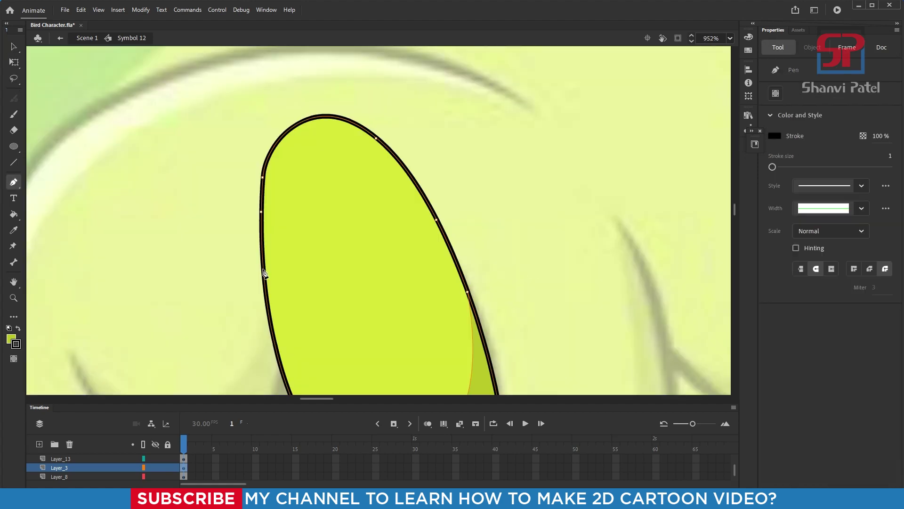
{"action": "left_click", "coordinate": [263, 270]}
{"action": "key", "text": "v"}
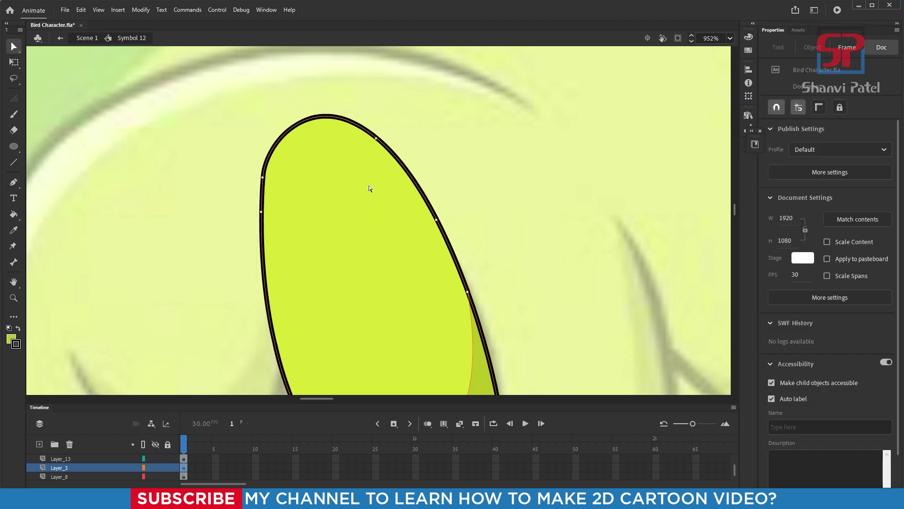
{"action": "left_click", "coordinate": [493, 160]}
{"action": "left_click", "coordinate": [329, 118]}
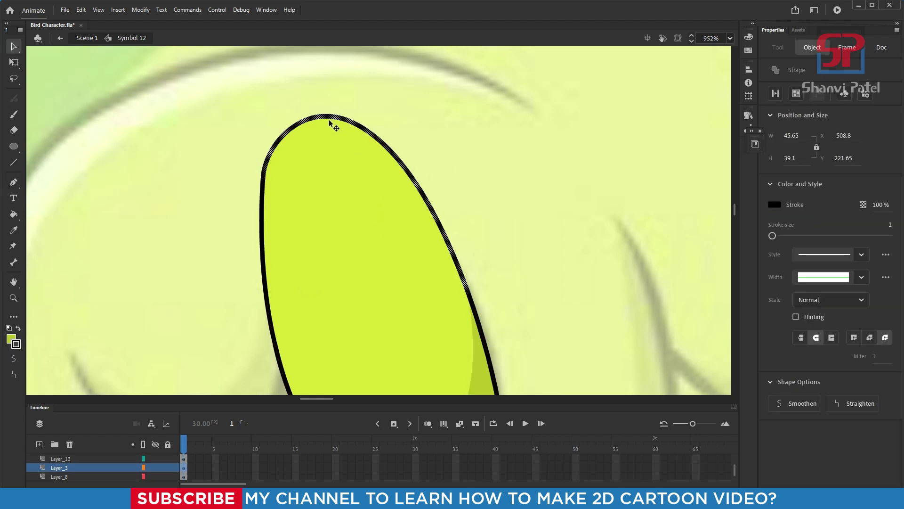
{"action": "key", "text": "Delete"}
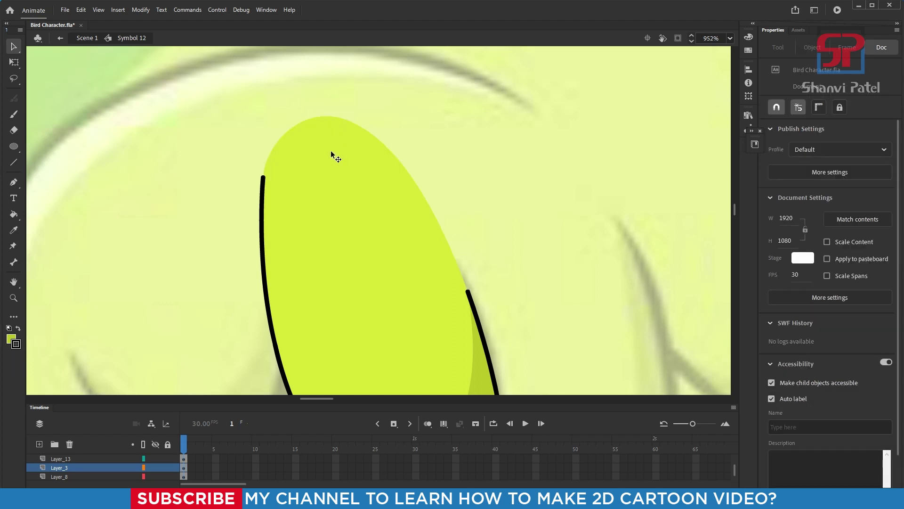
{"action": "left_click", "coordinate": [264, 187]}
{"action": "key", "text": "Delete"}
{"action": "left_click", "coordinate": [264, 193]}
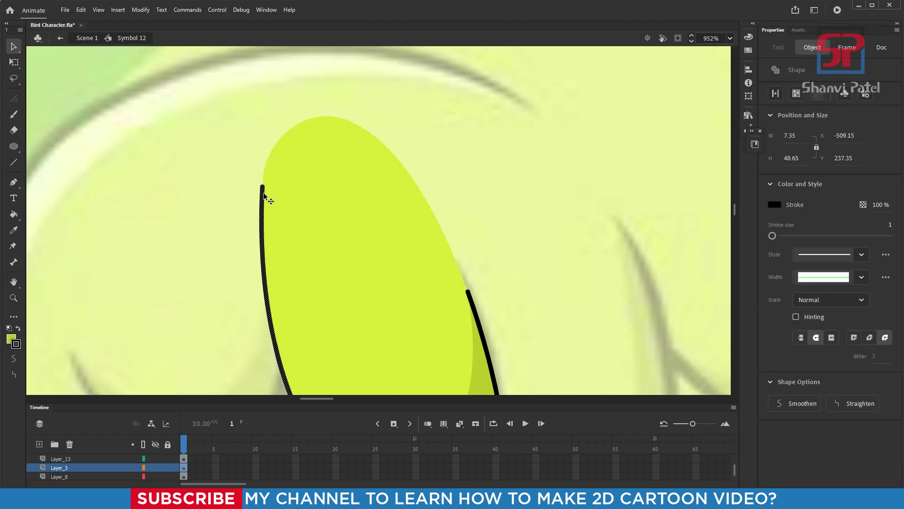
{"action": "key", "text": "ctrl+minus"}
{"action": "key", "text": "ctrl+minus"}
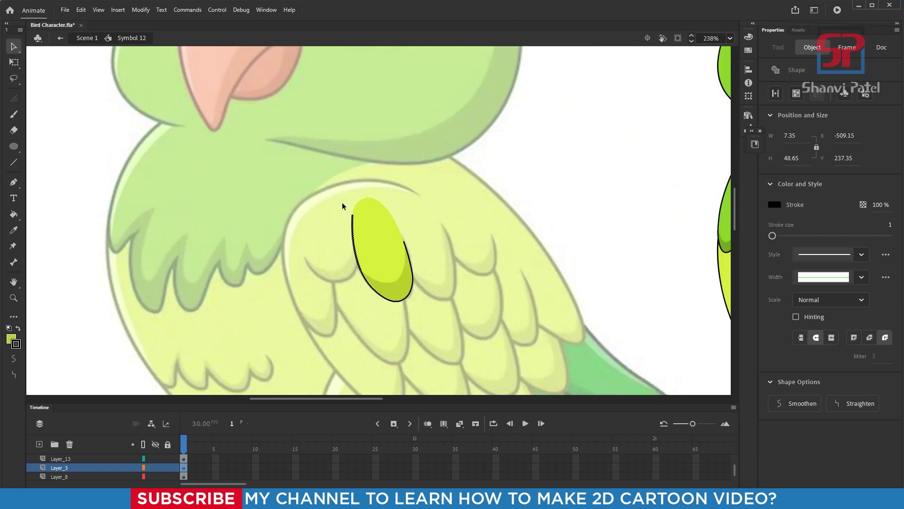
Select the whole feather inside the bird symbol and convert it to a Graphic symbol with the default name
{"action": "left_click", "coordinate": [548, 181]}
{"action": "double_click", "coordinate": [548, 180]}
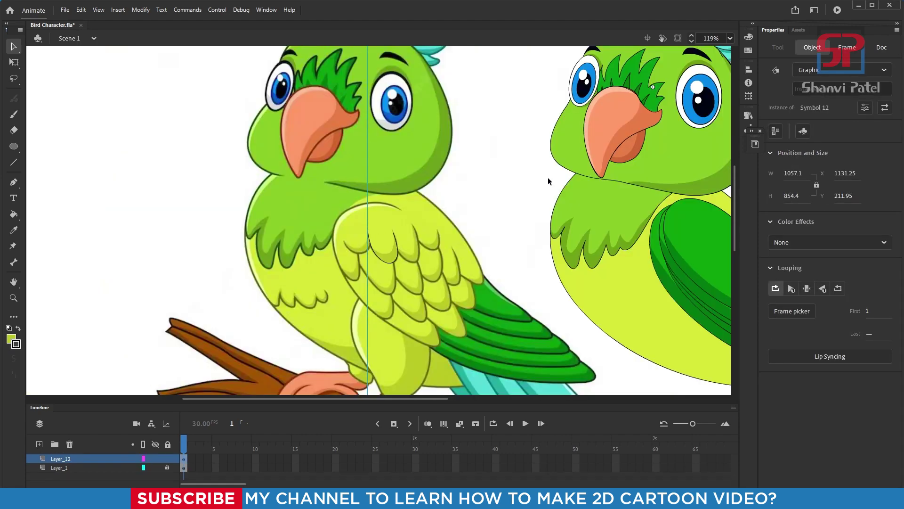
{"action": "double_click", "coordinate": [382, 247]}
{"action": "left_click_drag", "start_coordinate": [191, 174], "coordinate": [436, 318]}
{"action": "key", "text": "F8"}
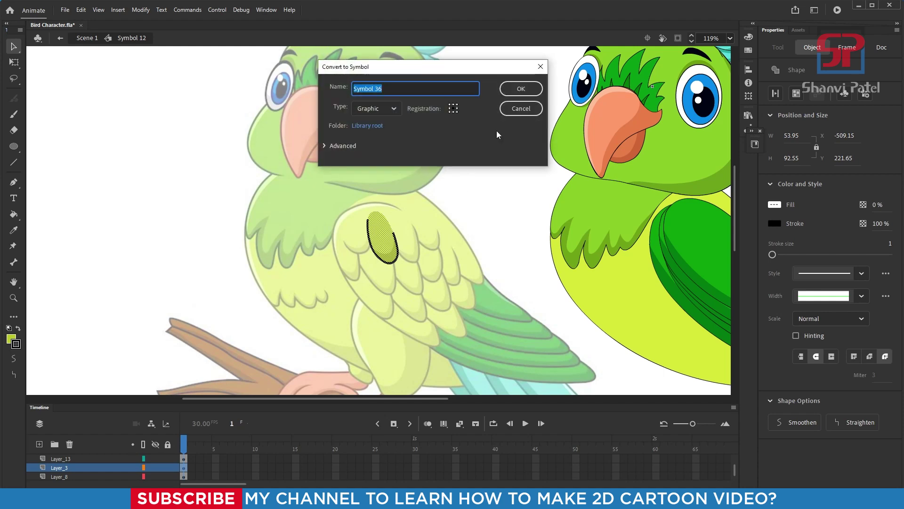
{"action": "left_click", "coordinate": [522, 88]}
Duplicate the feather twice, placing one copy beside it and the other further along the reference wing's upper row
{"action": "left_click_drag", "start_coordinate": [424, 242], "coordinate": [369, 202]}
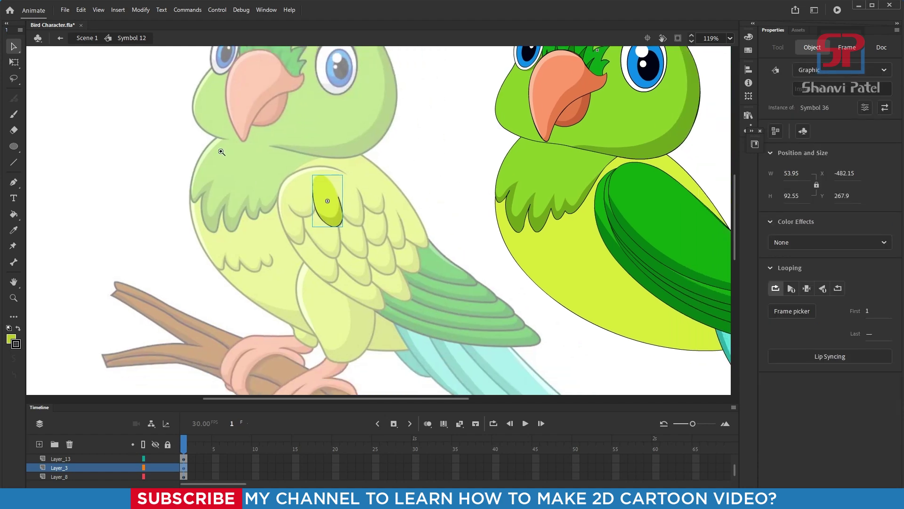
{"action": "left_click_drag", "start_coordinate": [220, 149], "coordinate": [546, 378]}
{"action": "left_click_drag", "start_coordinate": [326, 186], "coordinate": [337, 224]}
{"action": "left_click_drag", "start_coordinate": [165, 97], "coordinate": [531, 360]}
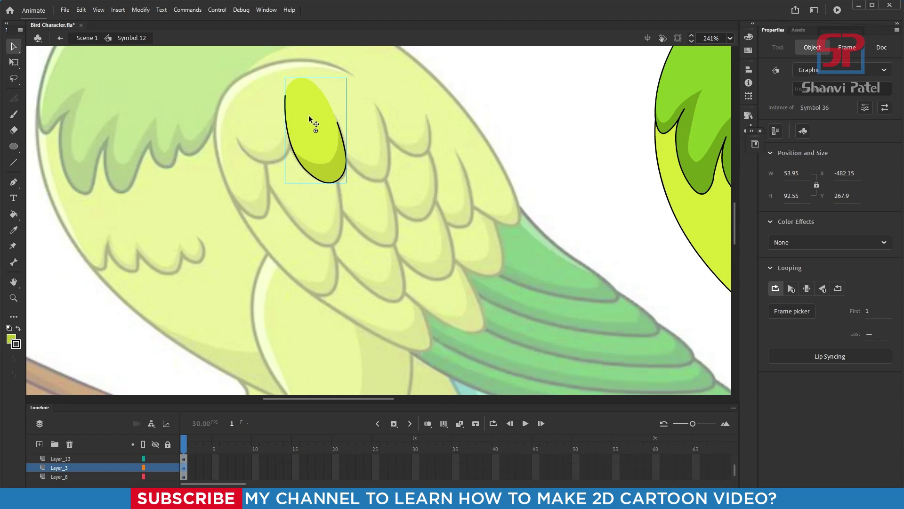
{"action": "left_click_drag", "start_coordinate": [309, 119], "coordinate": [356, 115]}
{"action": "left_click_drag", "start_coordinate": [363, 146], "coordinate": [397, 121]}
{"action": "left_click_drag", "start_coordinate": [349, 83], "coordinate": [344, 168]}
Scale down the third feather and rotate it slightly counterclockwise to match the smaller reference feather
{"action": "left_click_drag", "start_coordinate": [244, 106], "coordinate": [521, 306]}
{"action": "left_click", "coordinate": [14, 62]}
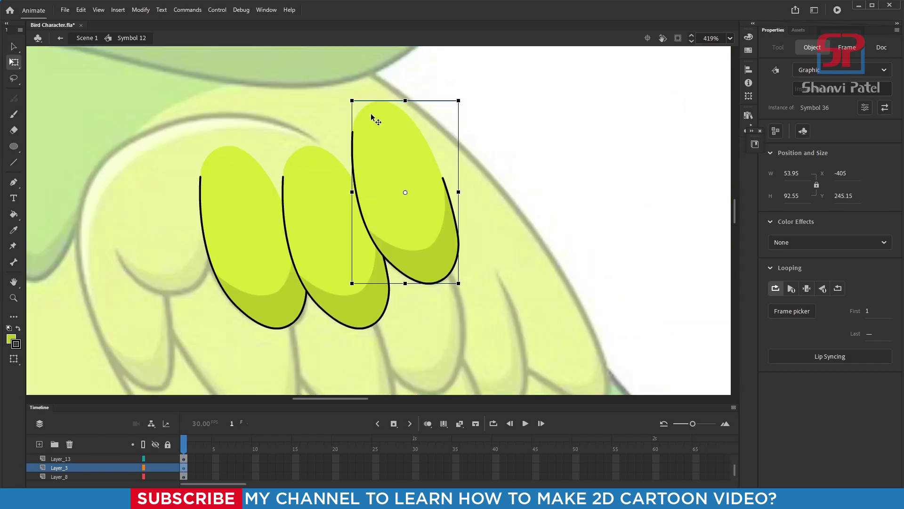
{"action": "left_click_drag", "start_coordinate": [457, 99], "coordinate": [444, 124]}
{"action": "left_click_drag", "start_coordinate": [402, 162], "coordinate": [403, 180]}
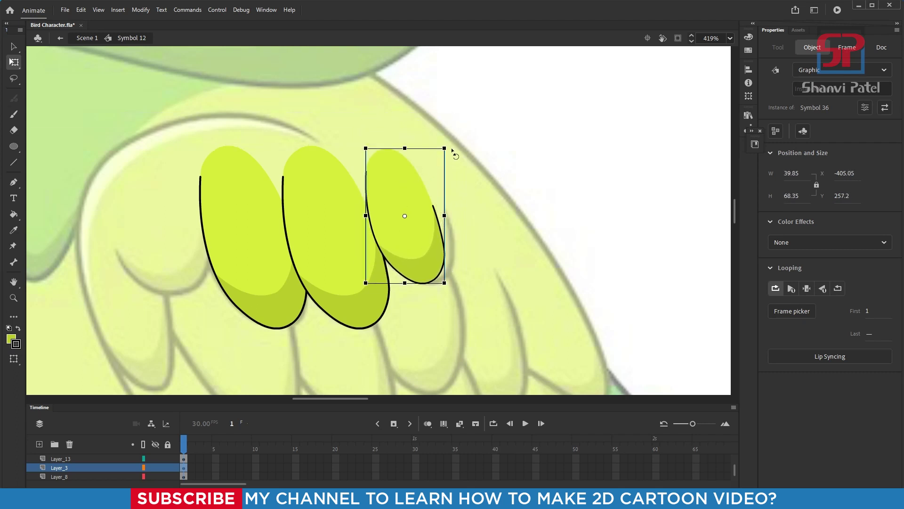
{"action": "mouse_move", "coordinate": [449, 148]}
{"action": "left_mouse_down"}
{"action": "mouse_move", "coordinate": [431, 146]}
{"action": "mouse_move", "coordinate": [437, 138]}
{"action": "left_mouse_up"}
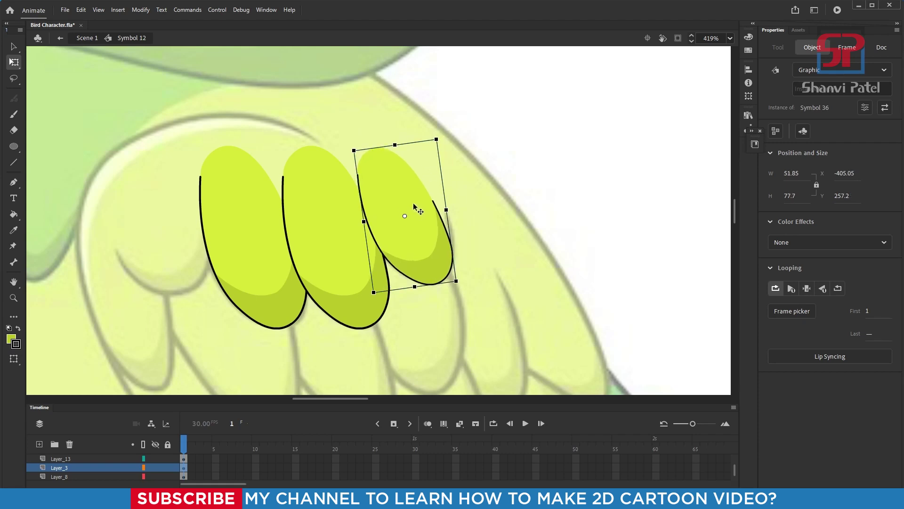
Place a copy of the feather at the front end of the upper row and widen it to about 62
{"action": "left_click_drag", "start_coordinate": [309, 263], "coordinate": [233, 165]}
{"action": "left_click", "coordinate": [322, 191]}
{"action": "scroll", "coordinate": [280, 220], "scroll_direction": "up", "scroll_amount": 2}
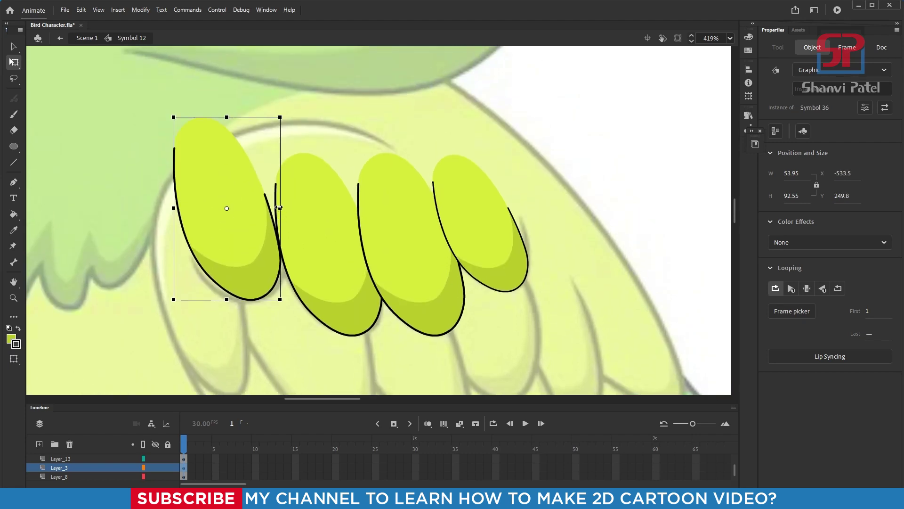
{"action": "left_click_drag", "start_coordinate": [279, 208], "coordinate": [289, 207]}
{"action": "left_click_drag", "start_coordinate": [230, 235], "coordinate": [225, 236]}
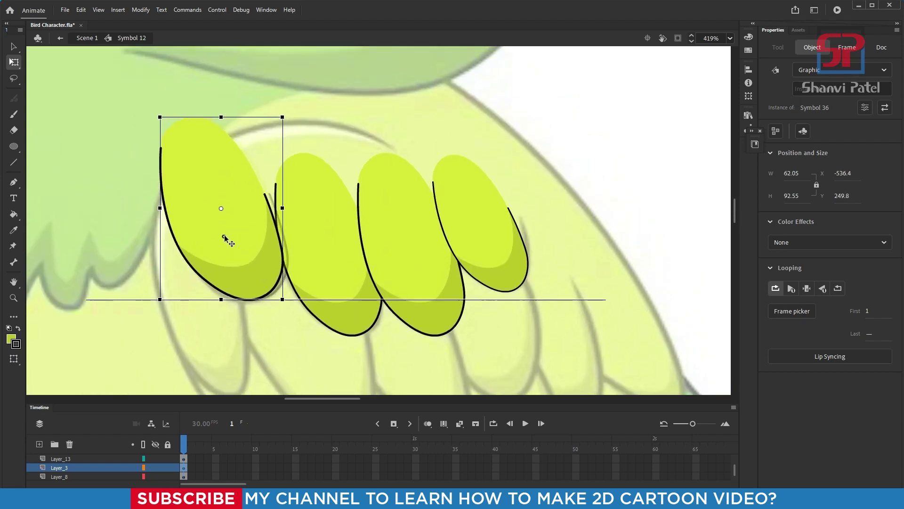
Shorten the row's front feather and rotate it clockwise to fit the reference feather
{"action": "left_click_drag", "start_coordinate": [221, 117], "coordinate": [220, 168]}
{"action": "mouse_move", "coordinate": [245, 217]}
{"action": "left_mouse_down"}
{"action": "mouse_move", "coordinate": [245, 201]}
{"action": "mouse_move", "coordinate": [245, 214]}
{"action": "left_mouse_up"}
{"action": "left_click_drag", "start_coordinate": [289, 162], "coordinate": [304, 184]}
{"action": "left_click_drag", "start_coordinate": [234, 195], "coordinate": [240, 196]}
Nudge the second feather of the upper row slightly left to X -483.9
{"action": "left_click_drag", "start_coordinate": [305, 271], "coordinate": [309, 180]}
{"action": "left_click", "coordinate": [333, 176]}
{"action": "key", "text": "Left"}
{"action": "key", "text": "Left"}
{"action": "key", "text": "Left"}
{"action": "key", "text": "Left"}
{"action": "key", "text": "Left"}
{"action": "key", "text": "Left"}
{"action": "key", "text": "Left"}
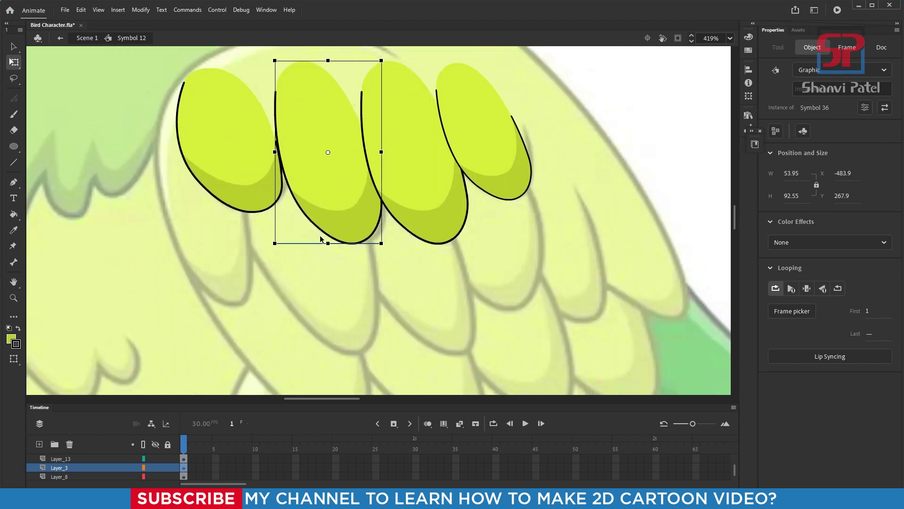
Copy the small end feather to the start of the second row and rotate it to follow the wing's front edge
{"action": "key", "text": "ctrl+minus"}
{"action": "left_click", "coordinate": [333, 181]}
{"action": "left_click", "coordinate": [393, 188]}
{"action": "left_click_drag", "start_coordinate": [447, 170], "coordinate": [313, 224], "text": "alt"}
{"action": "left_click_drag", "start_coordinate": [336, 175], "coordinate": [347, 182]}
{"action": "left_click_drag", "start_coordinate": [327, 215], "coordinate": [327, 208]}
Copy the upper row's second feather down into the second row, enlarge it to about 64.55 by 112.75 and tilt it slightly counterclockwise
{"action": "left_click", "coordinate": [386, 190]}
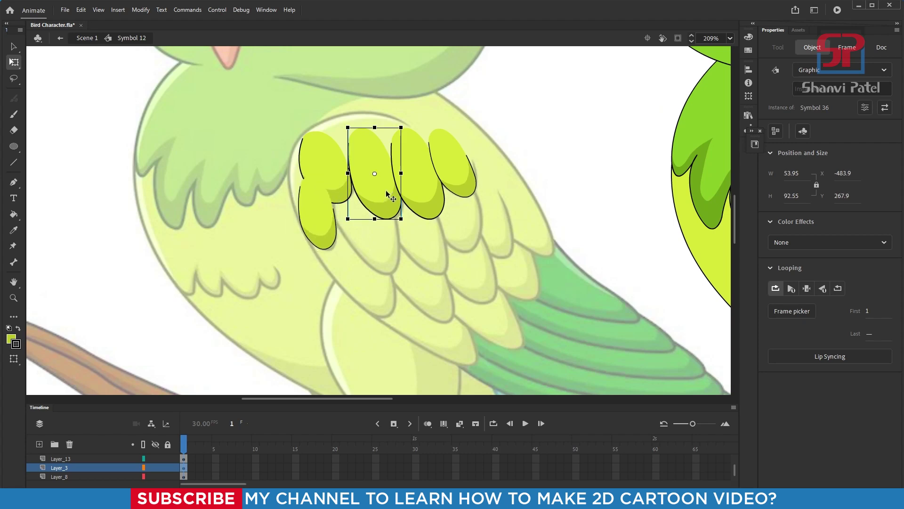
{"action": "left_click_drag", "start_coordinate": [386, 191], "coordinate": [386, 246], "text": "alt"}
{"action": "left_click_drag", "start_coordinate": [348, 183], "coordinate": [342, 173]}
{"action": "left_click_drag", "start_coordinate": [362, 202], "coordinate": [357, 189]}
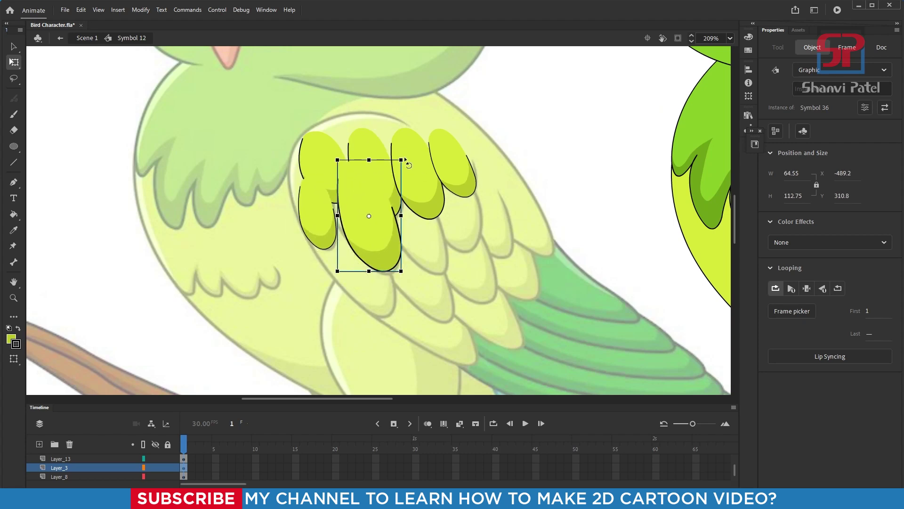
{"action": "left_click_drag", "start_coordinate": [405, 160], "coordinate": [401, 158]}
{"action": "left_click_drag", "start_coordinate": [376, 198], "coordinate": [372, 200]}
Copy the upper row's third feather down into the second row and tilt it to match the reference
{"action": "left_click_drag", "start_coordinate": [426, 266], "coordinate": [330, 244]}
{"action": "left_click_drag", "start_coordinate": [336, 177], "coordinate": [341, 233], "text": "alt"}
{"action": "left_click_drag", "start_coordinate": [357, 161], "coordinate": [319, 190]}
Add feather copies at the rear end of the second row and at the start of the third row
{"action": "left_click", "coordinate": [307, 153]}
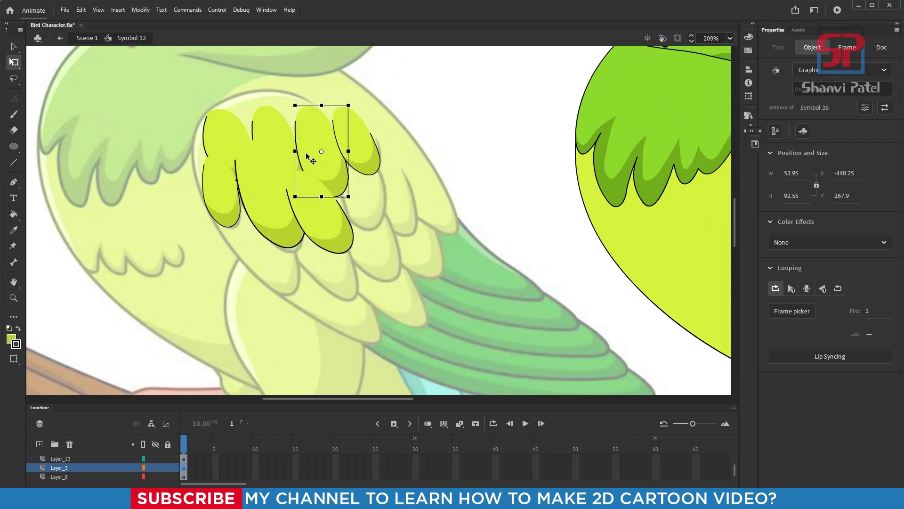
{"action": "key", "text": "ctrl+z"}
{"action": "key", "text": "ctrl+z"}
{"action": "key", "text": "ctrl+z"}
{"action": "key", "text": "ctrl+z"}
{"action": "key", "text": "ctrl+z"}
{"action": "key", "text": "ctrl+z"}
{"action": "key", "text": "ctrl+z"}
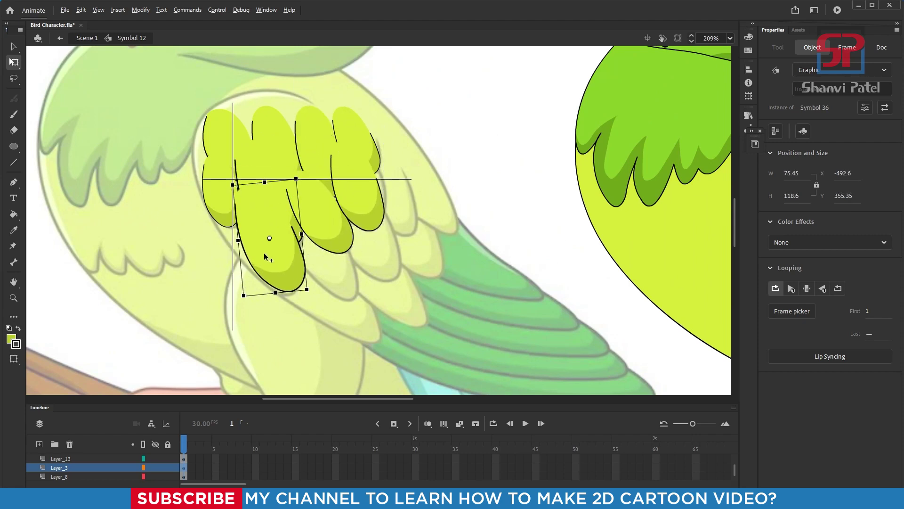
Rotate the third row's first feather further counterclockwise and nudge it into place over the reference feather
{"action": "key", "text": "Up"}
{"action": "key", "text": "Up"}
{"action": "key", "text": "Up"}
{"action": "key", "text": "Up"}
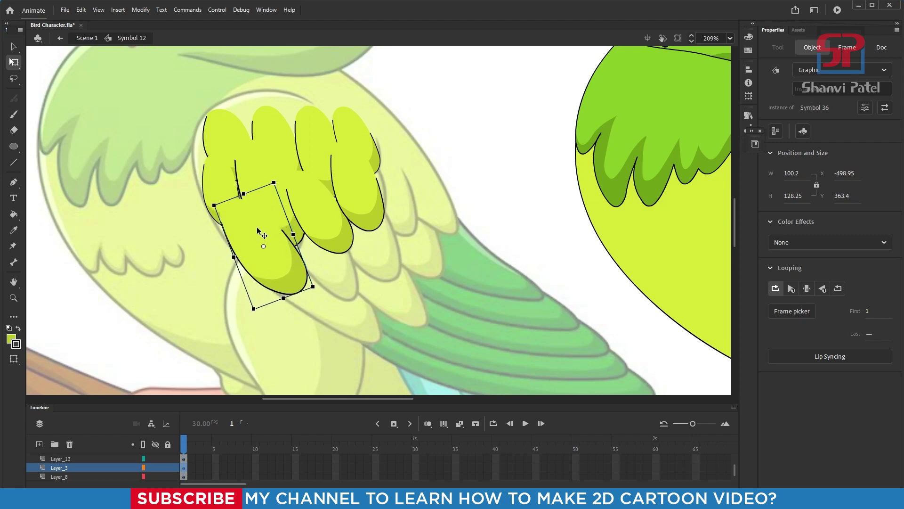
{"action": "key", "text": "Left"}
{"action": "key", "text": "Left"}
{"action": "key", "text": "Left"}
{"action": "key", "text": "Left"}
{"action": "key", "text": "Left"}
Copy two second-row feathers down into the third row, then tilt the rear copy counterclockwise and nudge it over the reference feather
{"action": "left_click_drag", "start_coordinate": [326, 217], "coordinate": [334, 264], "text": "alt"}
{"action": "left_click_drag", "start_coordinate": [362, 189], "coordinate": [374, 236], "text": "alt"}
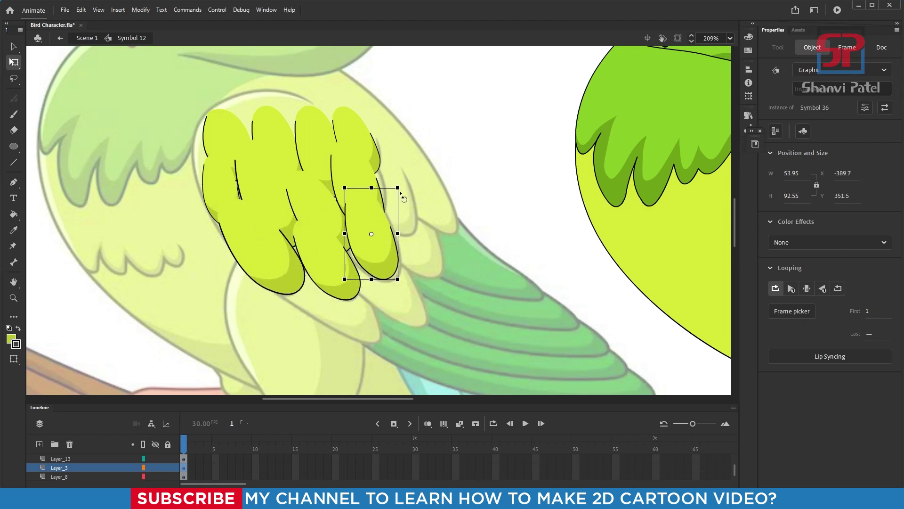
{"action": "left_click_drag", "start_coordinate": [400, 195], "coordinate": [389, 186]}
{"action": "left_click_drag", "start_coordinate": [369, 218], "coordinate": [364, 225]}
Copy the upper row's rear feather down to the wing's rear side and tilt it to match the reference
{"action": "left_click_drag", "start_coordinate": [360, 139], "coordinate": [397, 193], "text": "alt"}
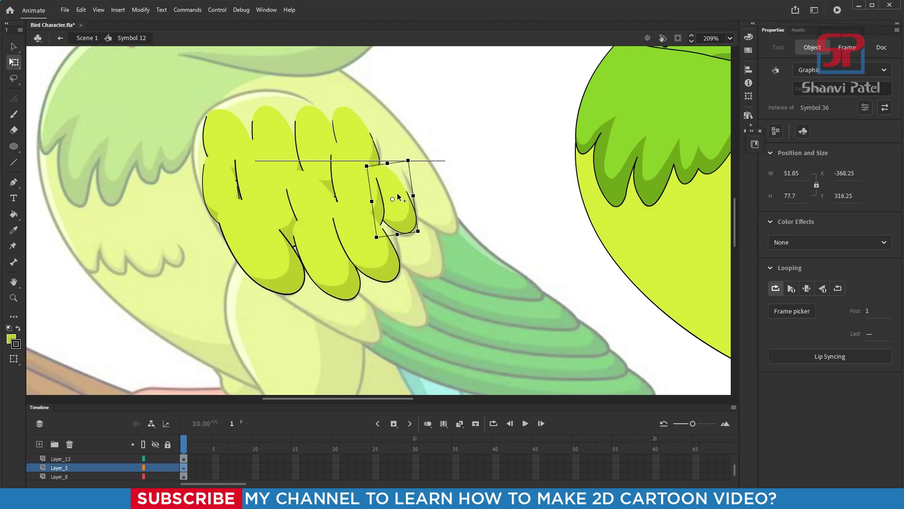
{"action": "left_click_drag", "start_coordinate": [419, 232], "coordinate": [411, 238]}
{"action": "left_click_drag", "start_coordinate": [399, 180], "coordinate": [391, 168]}
Copy third-row feathers down to form the two lowest feathers, tilting and positioning the front one over the reference
{"action": "left_click_drag", "start_coordinate": [332, 215], "coordinate": [362, 258]}
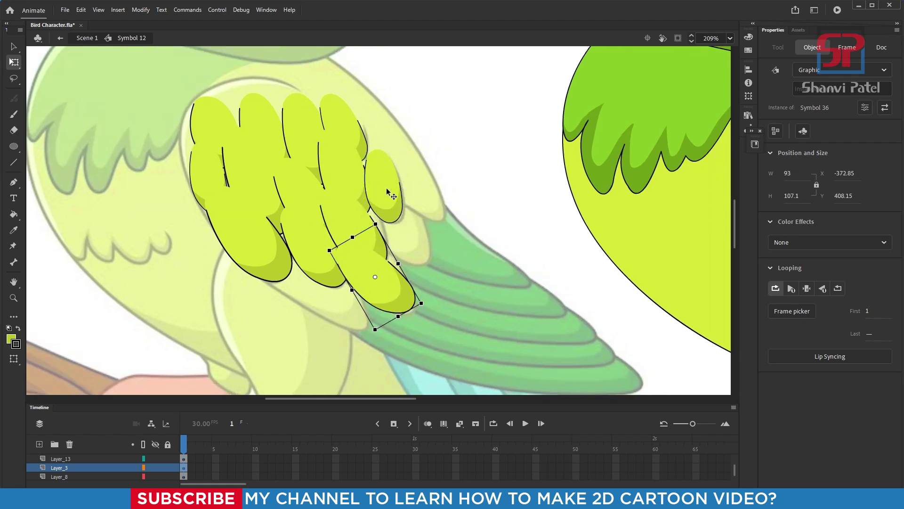
{"action": "left_click_drag", "start_coordinate": [263, 247], "coordinate": [339, 294], "text": "alt"}
{"action": "left_click_drag", "start_coordinate": [341, 218], "coordinate": [325, 214]}
{"action": "left_click_drag", "start_coordinate": [354, 287], "coordinate": [349, 295]}
Add larger feather copies along the wing's rear edge, the rearmost about 76.1 by 103.3, and adjust the lowest rear feather's tilt and position
{"action": "left_click_drag", "start_coordinate": [377, 216], "coordinate": [407, 171]}
{"action": "left_click_drag", "start_coordinate": [443, 127], "coordinate": [418, 122]}
{"action": "left_click_drag", "start_coordinate": [427, 187], "coordinate": [420, 194]}
{"action": "left_click_drag", "start_coordinate": [411, 125], "coordinate": [424, 128]}
{"action": "left_click_drag", "start_coordinate": [421, 196], "coordinate": [391, 282]}
Move the complete set of feathers off the reference wing to the empty area in front of it
{"action": "left_click_drag", "start_coordinate": [299, 171], "coordinate": [329, 184]}
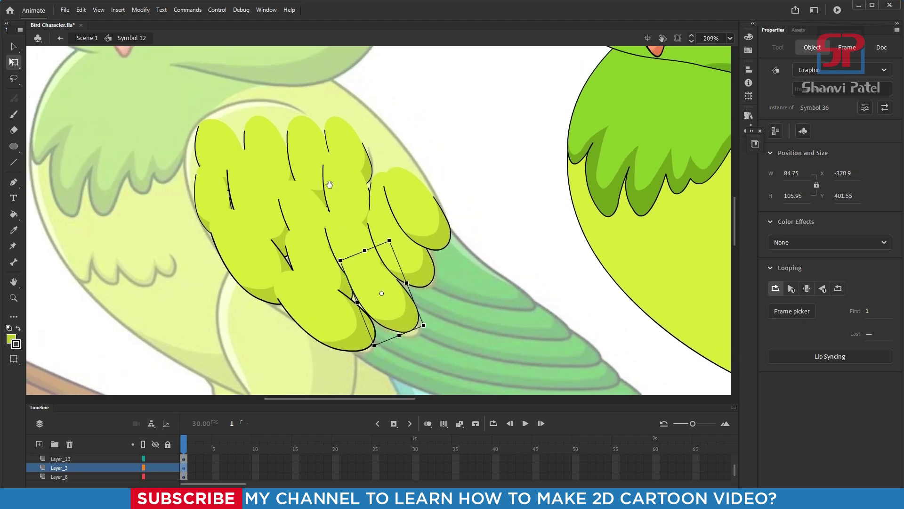
{"action": "left_click_drag", "start_coordinate": [291, 247], "coordinate": [303, 212]}
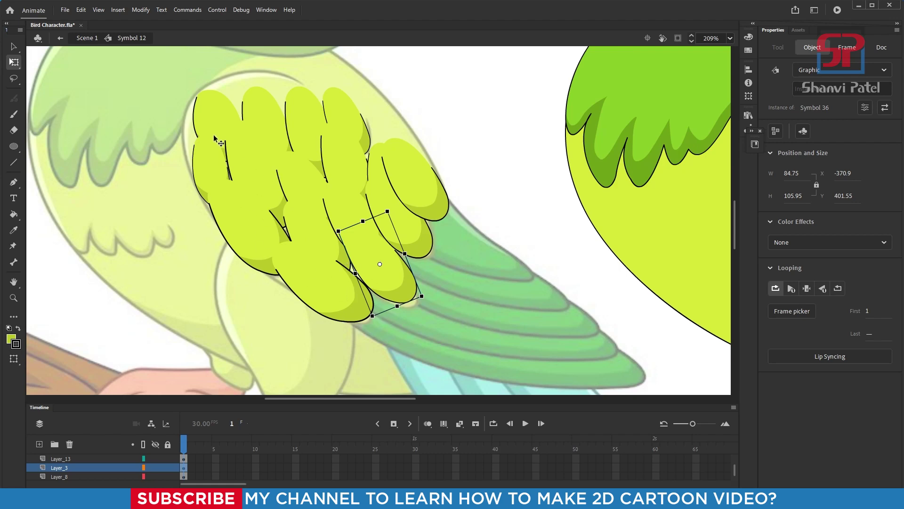
{"action": "left_click_drag", "start_coordinate": [461, 215], "coordinate": [359, 226]}
{"action": "left_click_drag", "start_coordinate": [276, 226], "coordinate": [358, 226]}
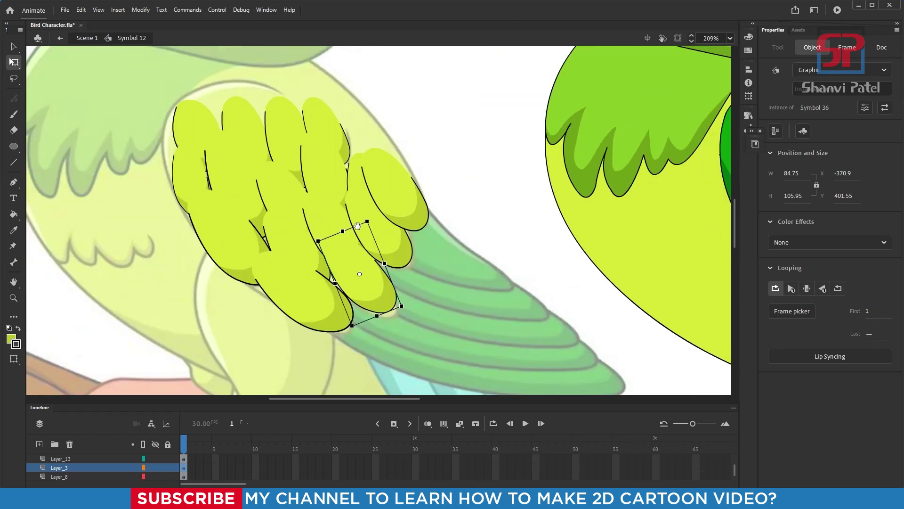
{"action": "left_click_drag", "start_coordinate": [468, 61], "coordinate": [139, 375]}
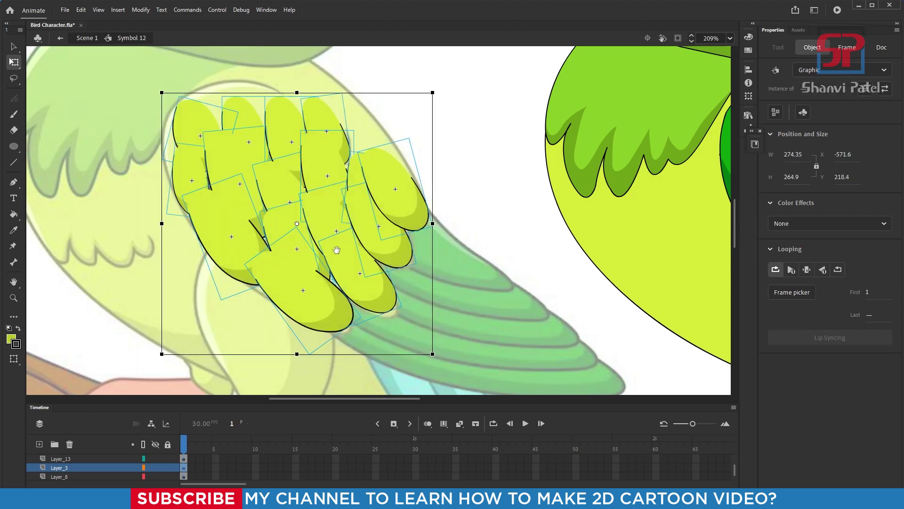
{"action": "scroll", "coordinate": [420, 213], "scroll_direction": "left", "scroll_amount": 3}
{"action": "left_click_drag", "start_coordinate": [420, 213], "coordinate": [196, 264]}
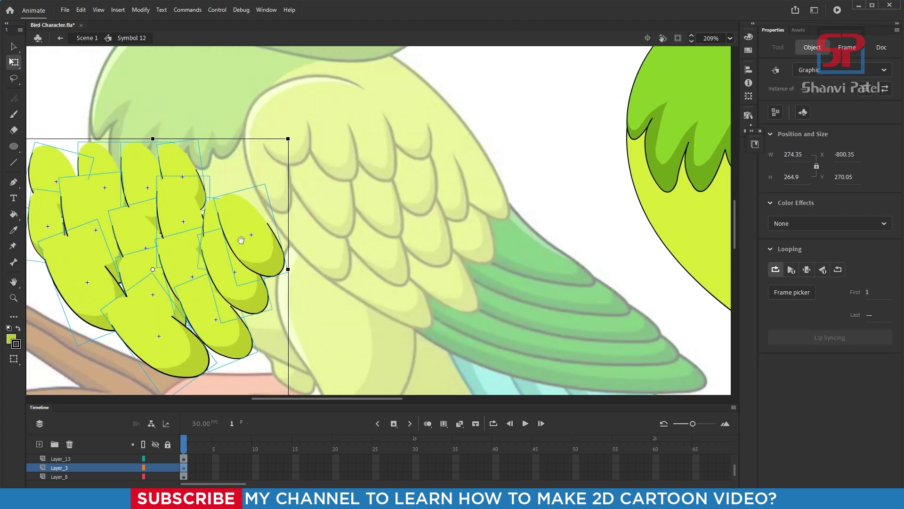
{"action": "left_click_drag", "start_coordinate": [240, 240], "coordinate": [312, 236]}
{"action": "left_click", "coordinate": [552, 117]}
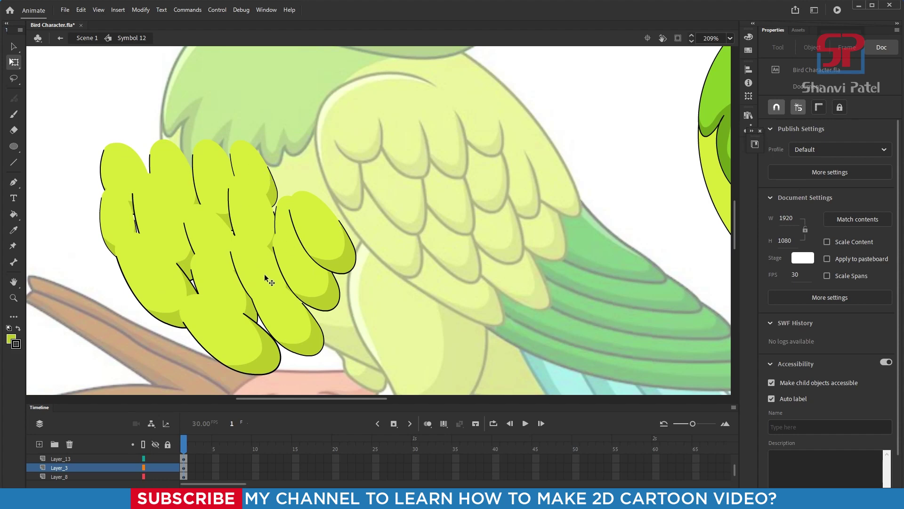
Send the two lowest feathers and the two large rear-edge feathers backward behind the rows above them
{"action": "left_click", "coordinate": [124, 165]}
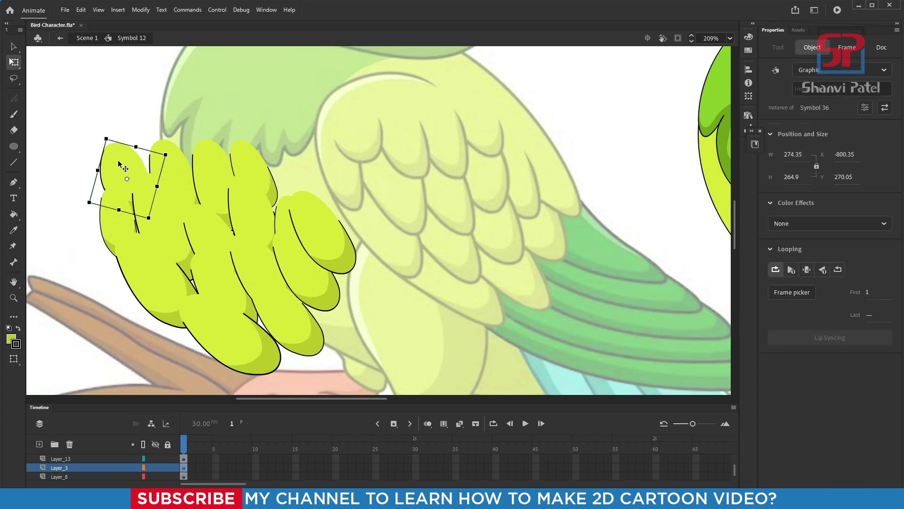
{"action": "left_click", "coordinate": [173, 165], "text": "shift"}
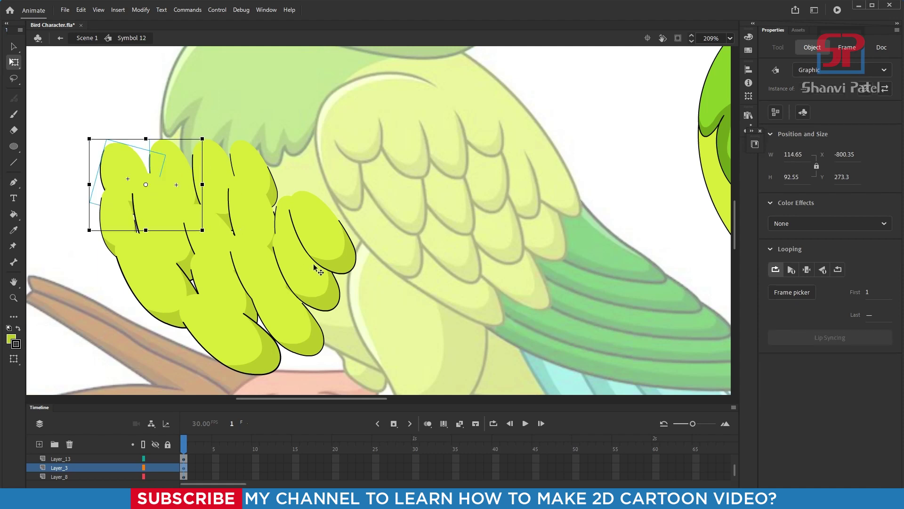
{"action": "left_click", "coordinate": [340, 266]}
{"action": "left_click", "coordinate": [325, 302], "text": "shift"}
{"action": "left_click", "coordinate": [307, 340], "text": "shift"}
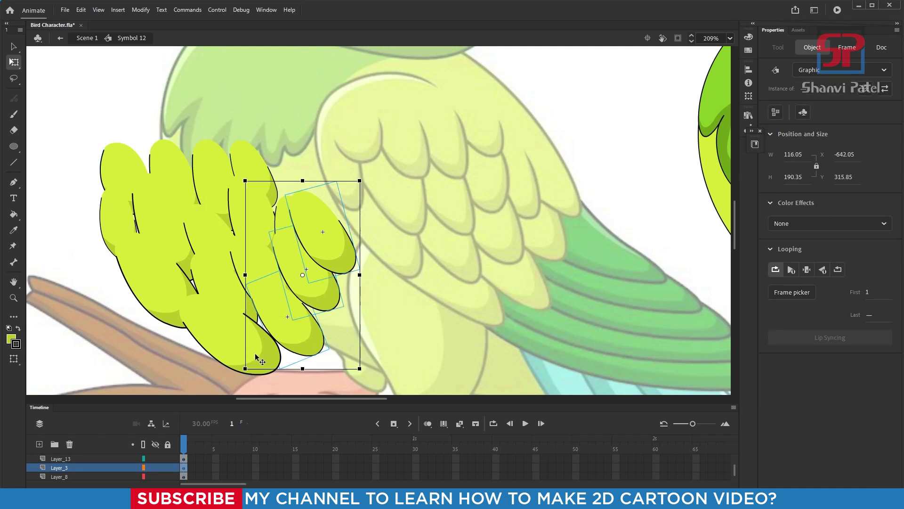
{"action": "left_click", "coordinate": [253, 358], "text": "shift"}
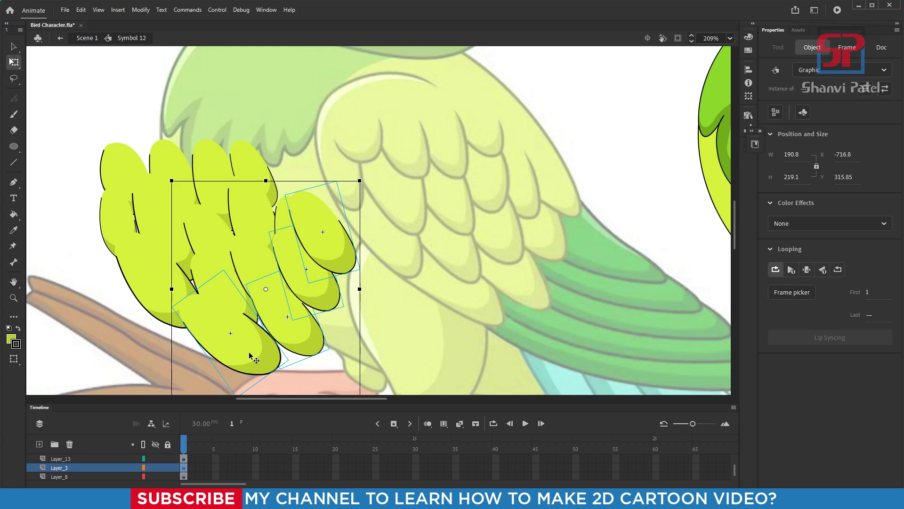
{"action": "key", "text": "ctrl+Down"}
{"action": "key", "text": "ctrl+Down"}
{"action": "key", "text": "ctrl+Down"}
{"action": "key", "text": "ctrl+Down"}
{"action": "key", "text": "ctrl+Down"}
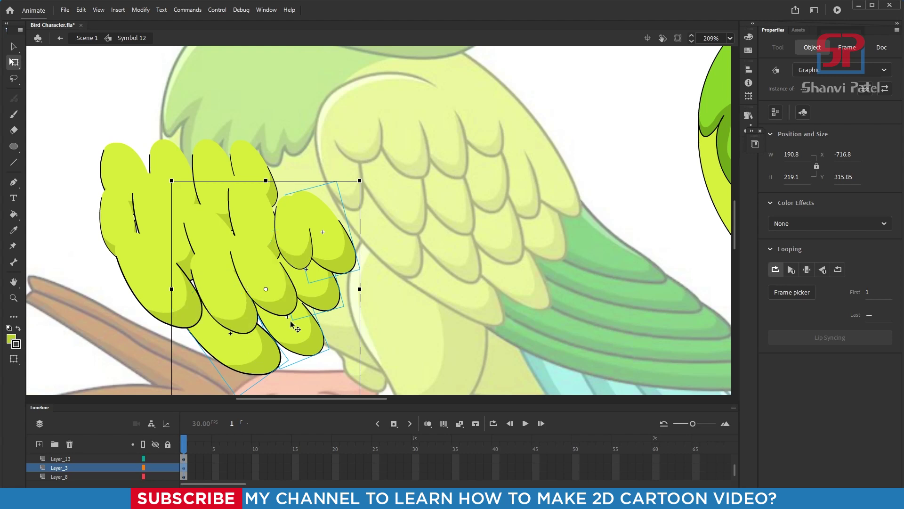
Bring the second row's larger feathers and the third row's front feather forward so they overlap the feathers below
{"action": "left_click", "coordinate": [253, 220]}
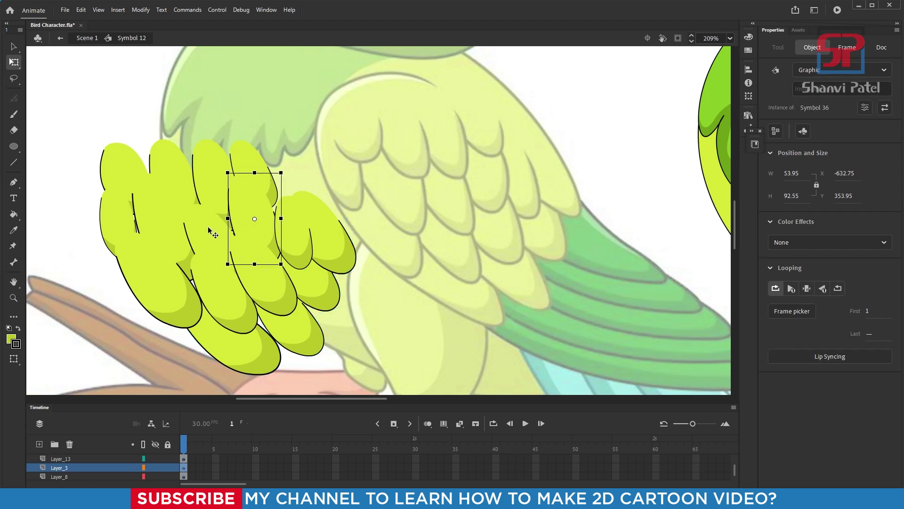
{"action": "left_click", "coordinate": [149, 257], "text": "shift"}
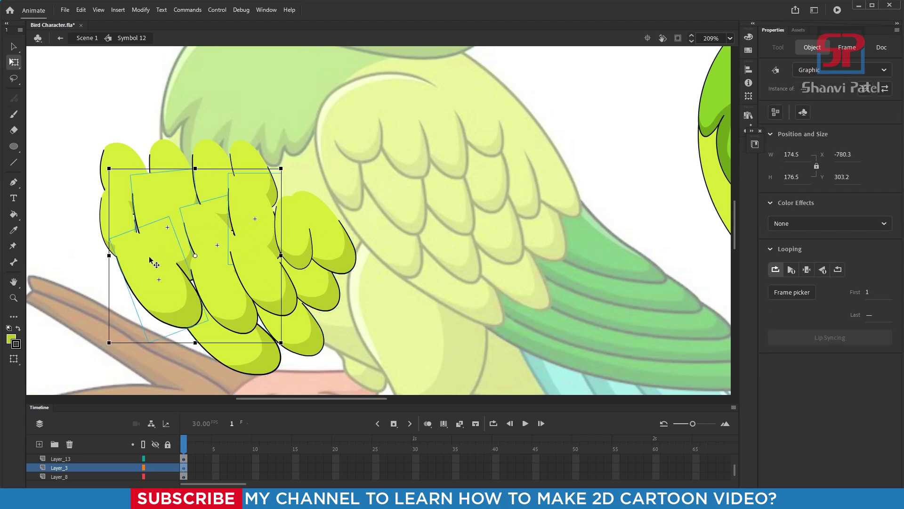
{"action": "key", "text": "ctrl+Up"}
{"action": "key", "text": "ctrl+Up"}
{"action": "key", "text": "ctrl+Up"}
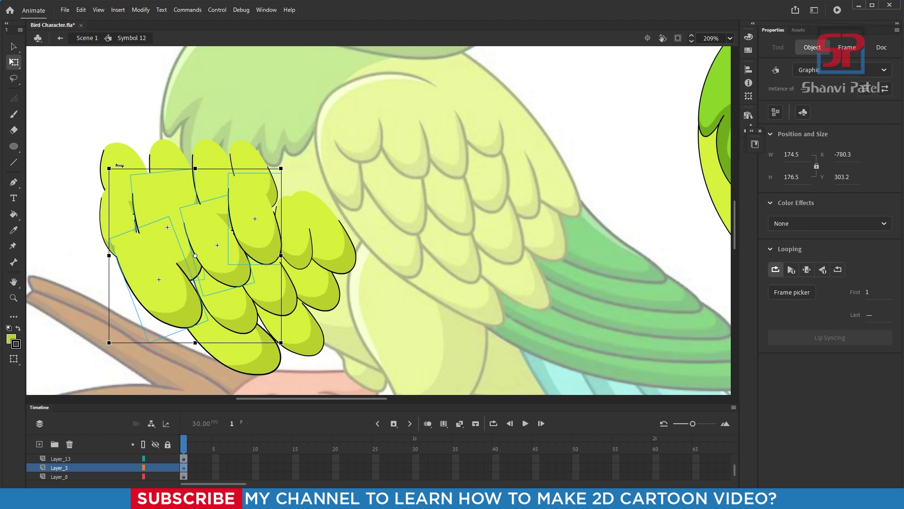
Bring the four upper-row feathers to the front of the stacking order
{"action": "left_click", "coordinate": [120, 207]}
{"action": "left_click", "coordinate": [121, 164]}
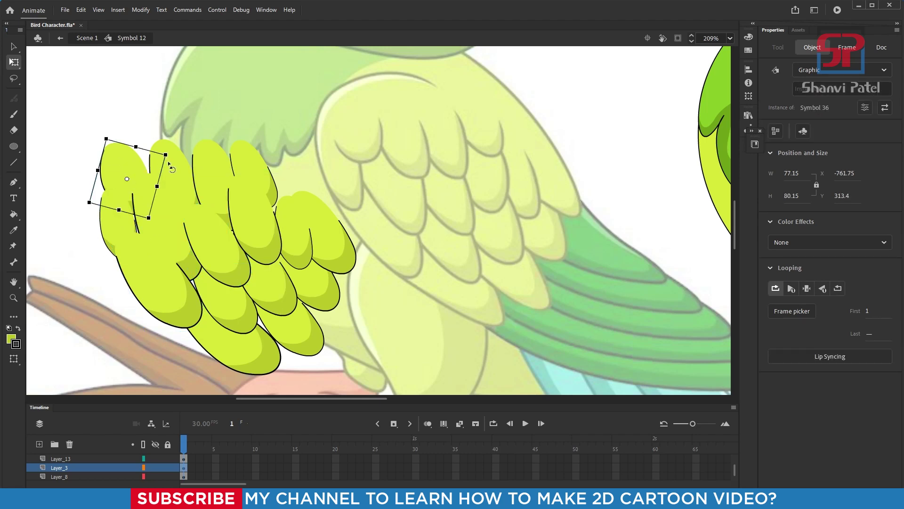
{"action": "left_click", "coordinate": [179, 162], "text": "shift"}
{"action": "left_click", "coordinate": [219, 162], "text": "shift"}
{"action": "left_click", "coordinate": [246, 161], "text": "shift"}
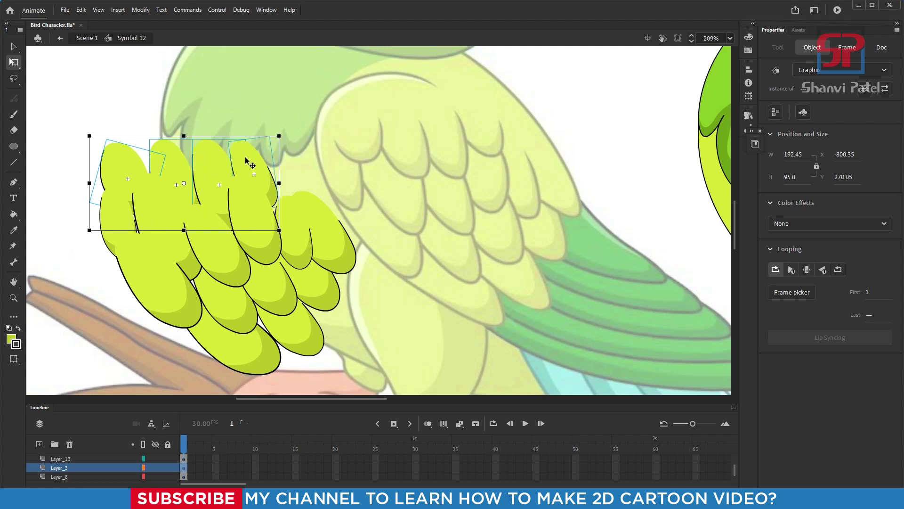
{"action": "key", "text": "ctrl+shift+Up"}
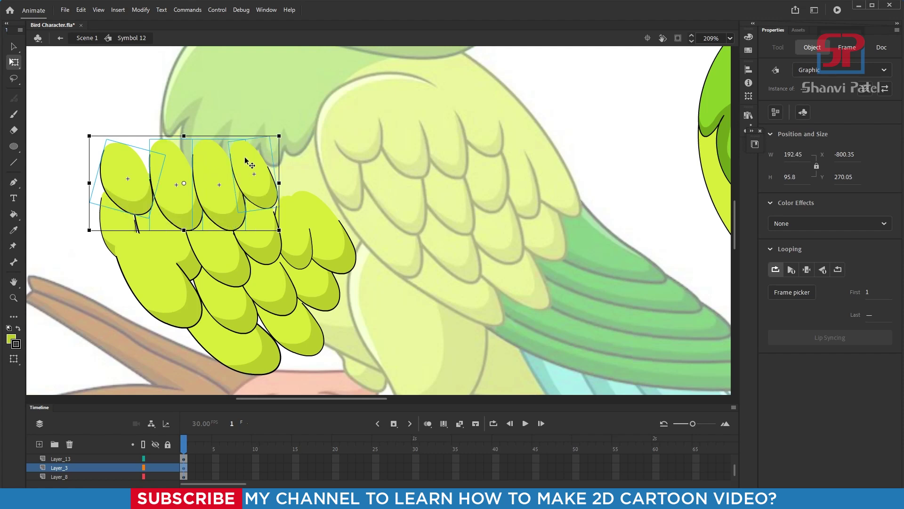
Raise the second row's first two feathers above the third row while keeping the four upper-row feathers on top
{"action": "left_click", "coordinate": [112, 220]}
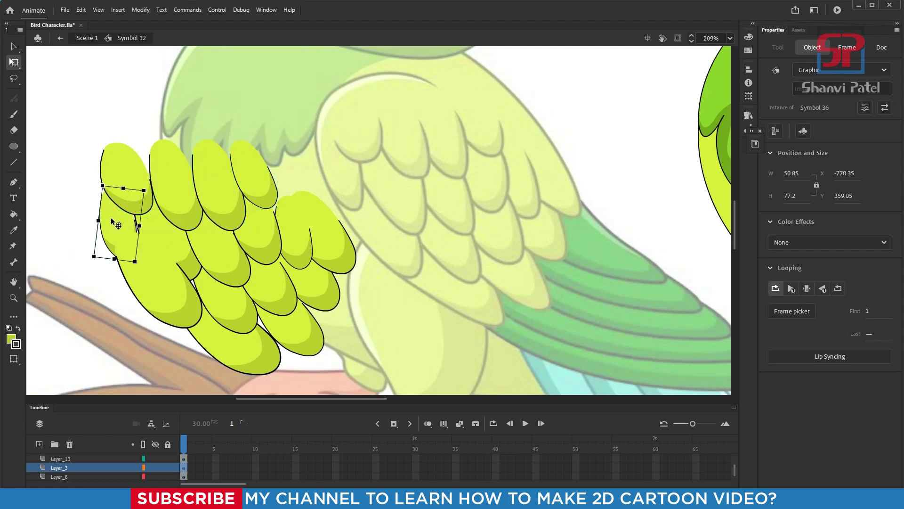
{"action": "left_click", "coordinate": [124, 174], "text": "shift"}
{"action": "left_click", "coordinate": [172, 173], "text": "shift"}
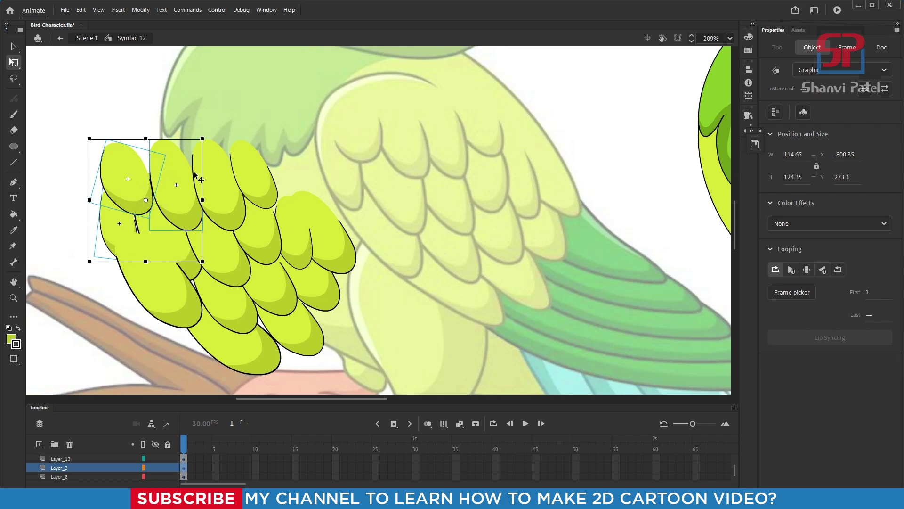
{"action": "left_click", "coordinate": [171, 238], "text": "shift"}
{"action": "left_click", "coordinate": [229, 197], "text": "shift"}
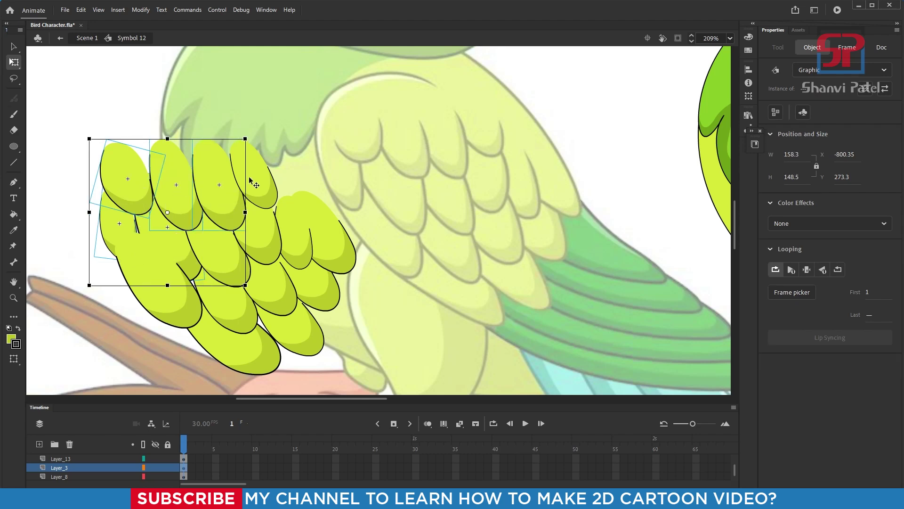
{"action": "left_click", "coordinate": [250, 178], "text": "shift"}
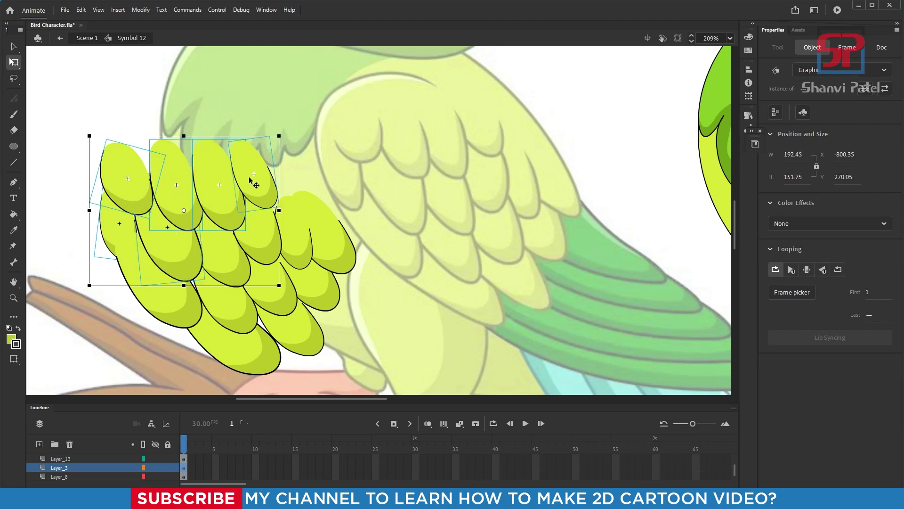
{"action": "left_click", "coordinate": [323, 231]}
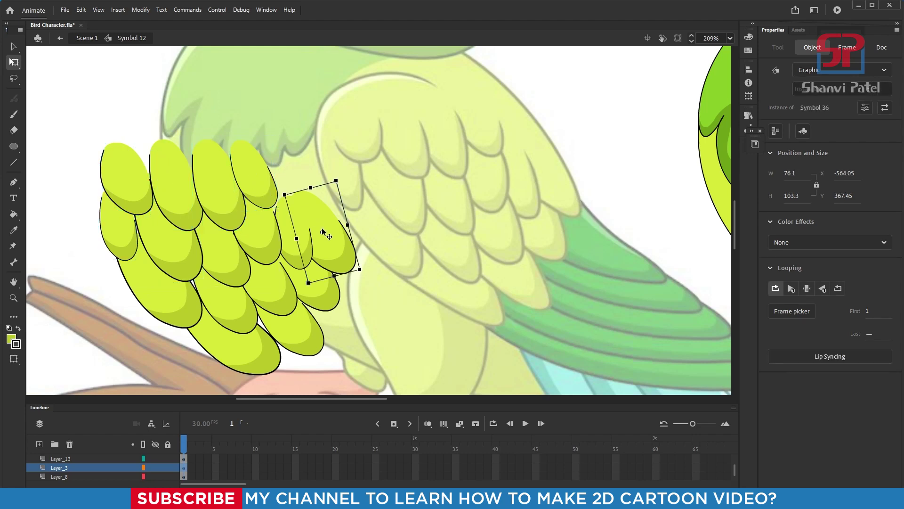
{"action": "left_click", "coordinate": [370, 218]}
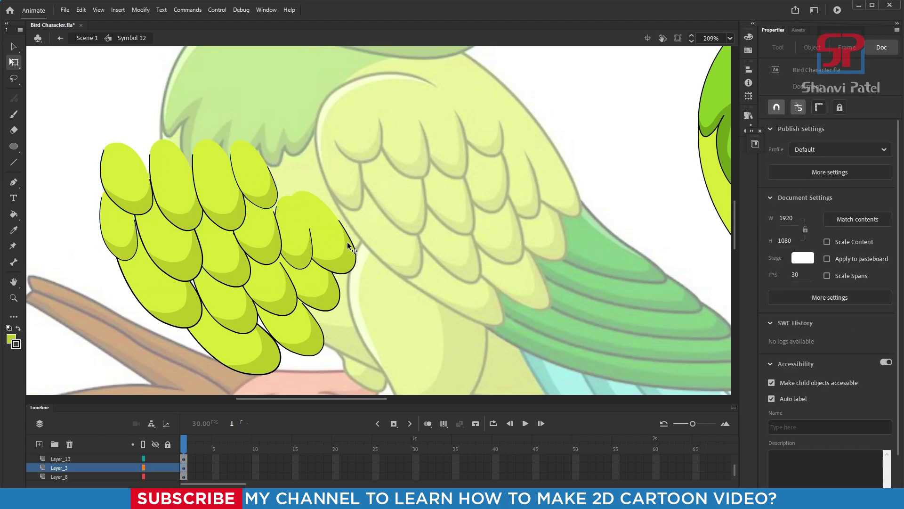
On a new layer above Layer_3, trace the reference wing's front edge from the lowest feather tip up to the shoulder with the Pen tool
{"action": "left_click_drag", "start_coordinate": [430, 218], "coordinate": [416, 209]}
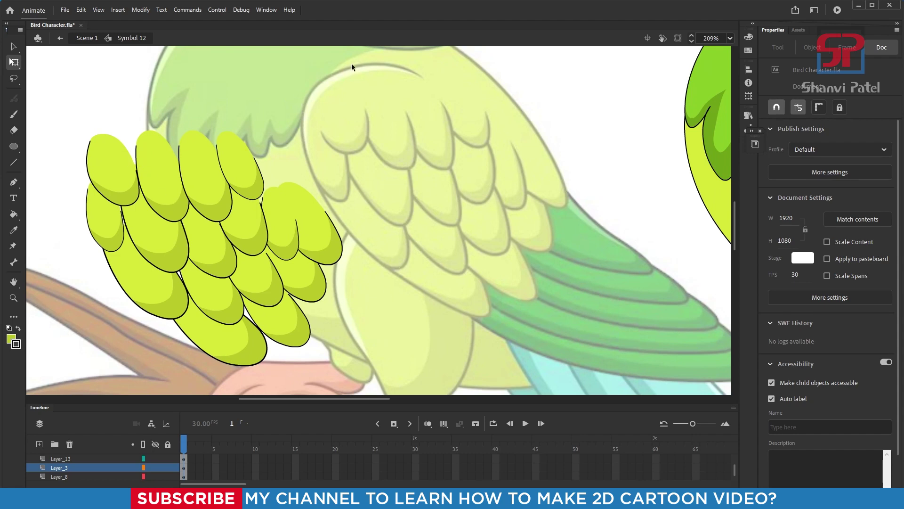
{"action": "left_click_drag", "start_coordinate": [454, 195], "coordinate": [405, 236]}
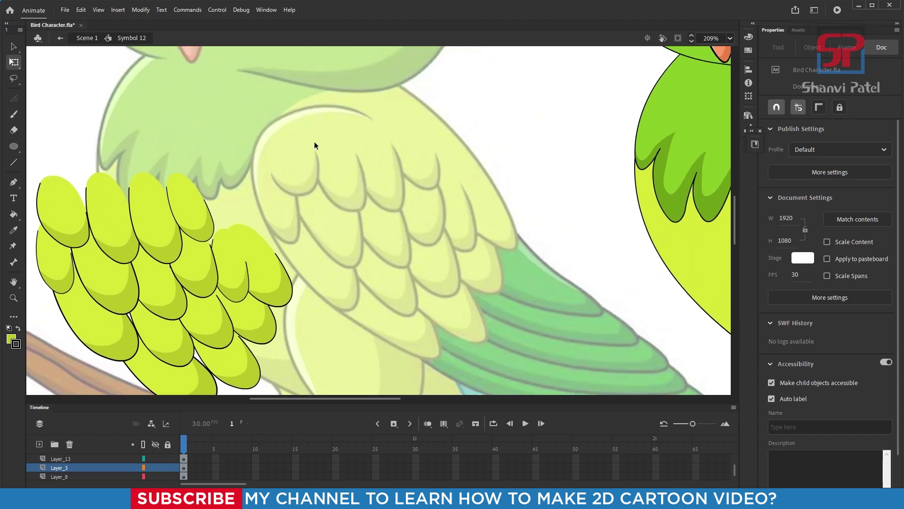
{"action": "left_click_drag", "start_coordinate": [534, 197], "coordinate": [282, 178]}
{"action": "left_click_drag", "start_coordinate": [396, 174], "coordinate": [447, 178]}
{"action": "left_click_drag", "start_coordinate": [167, 180], "coordinate": [339, 185]}
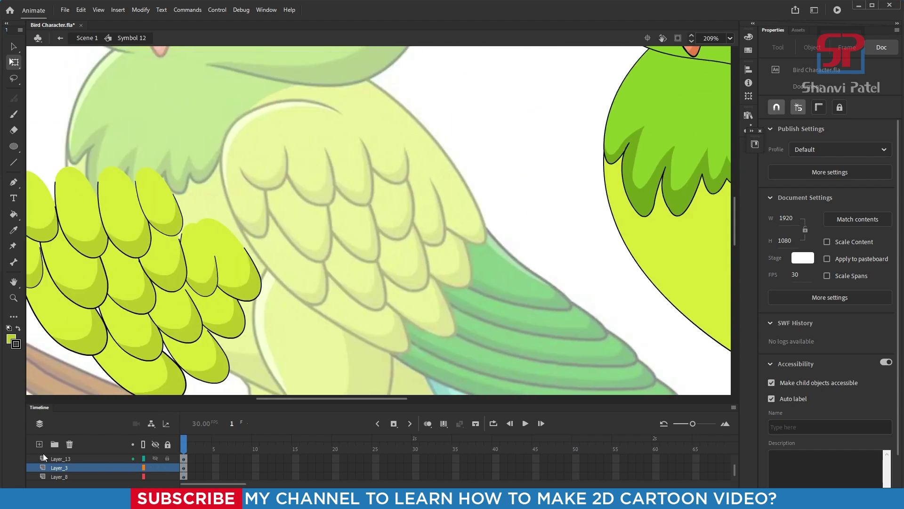
{"action": "key", "text": "p"}
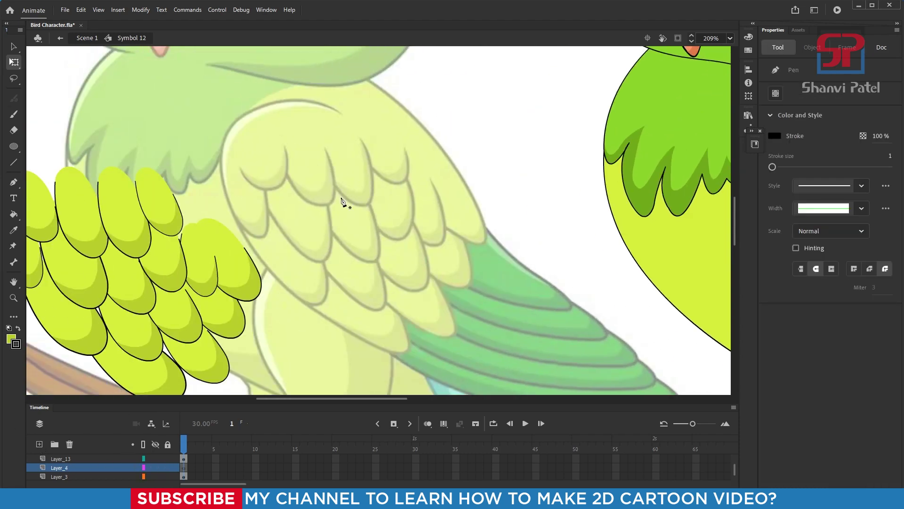
{"action": "left_click", "coordinate": [391, 352]}
{"action": "left_click_drag", "start_coordinate": [247, 241], "coordinate": [193, 158]}
{"action": "left_click_drag", "start_coordinate": [233, 124], "coordinate": [269, 83]}
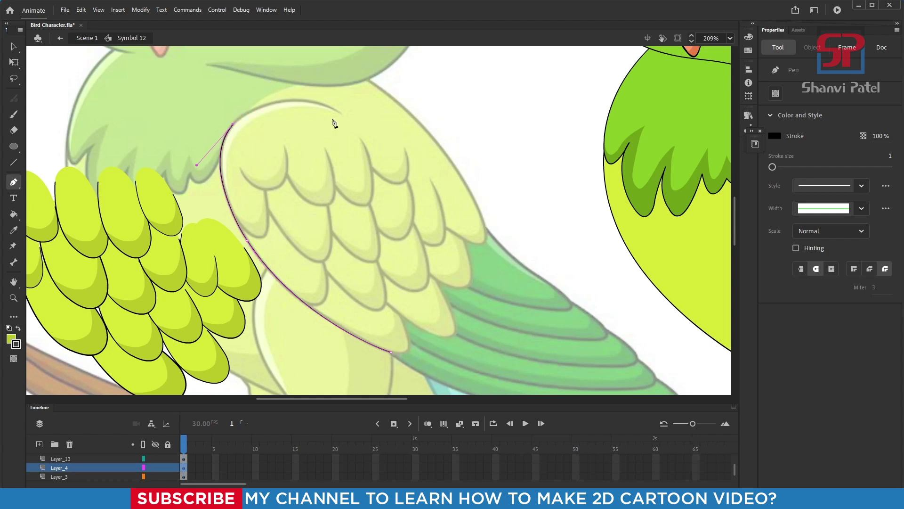
Continue the outline over the shoulder, down the wing's rear edge and around the rear feather tips to close the path
{"action": "left_click_drag", "start_coordinate": [341, 112], "coordinate": [404, 153]}
{"action": "key", "text": "ctrl+z"}
{"action": "left_click_drag", "start_coordinate": [404, 107], "coordinate": [533, 145]}
{"action": "left_click", "coordinate": [404, 107]}
{"action": "left_click_drag", "start_coordinate": [485, 239], "coordinate": [485, 297]}
{"action": "left_click", "coordinate": [486, 239]}
{"action": "left_click", "coordinate": [464, 240]}
{"action": "left_click", "coordinate": [432, 275]}
{"action": "left_click_drag", "start_coordinate": [445, 336], "coordinate": [352, 345]}
{"action": "left_click", "coordinate": [392, 307]}
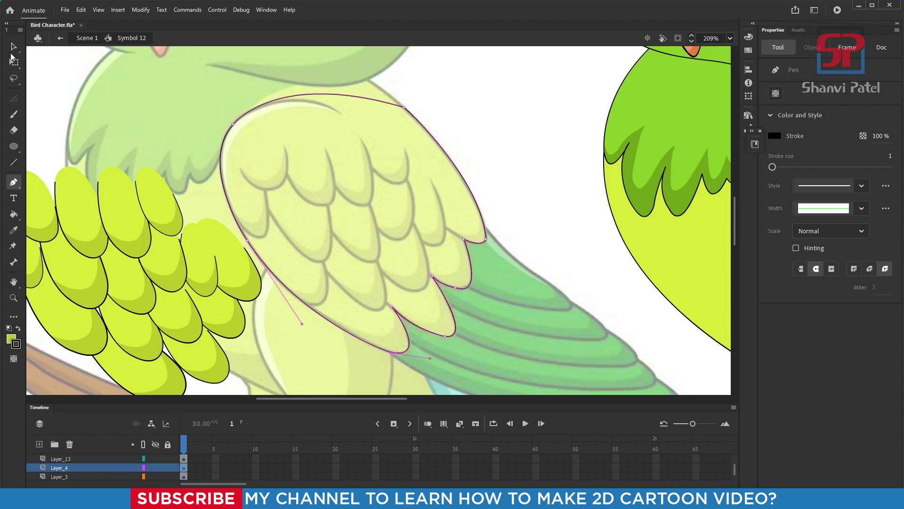
Arch the top curve of the wing outline slightly higher by adjusting the curve handle of the rear shoulder anchor
{"action": "left_click", "coordinate": [14, 61]}
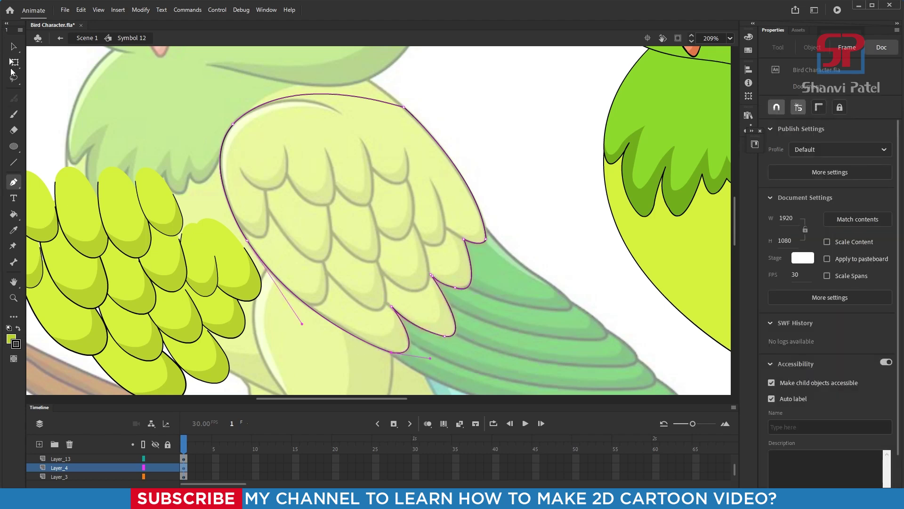
{"action": "left_click", "coordinate": [394, 109]}
{"action": "key", "text": "a"}
{"action": "left_click", "coordinate": [404, 109]}
{"action": "left_click", "coordinate": [404, 109]}
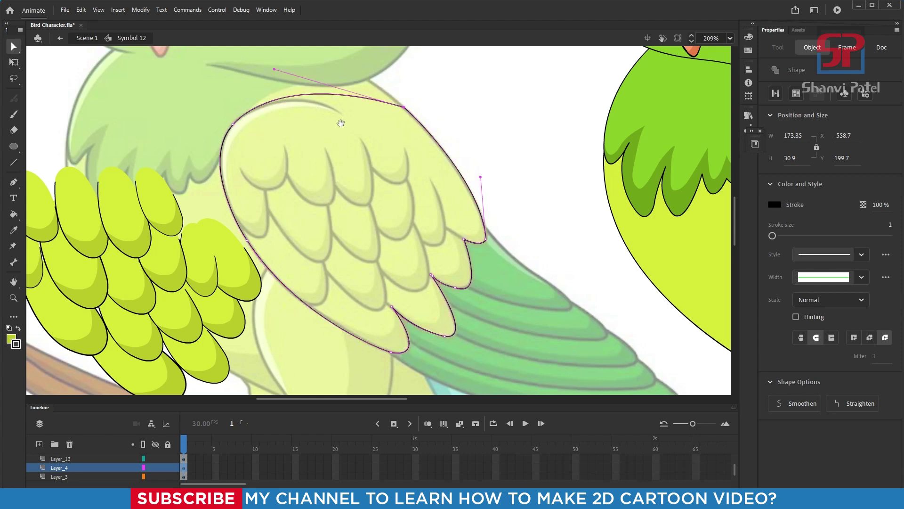
{"action": "scroll", "coordinate": [282, 130], "scroll_direction": "up", "scroll_amount": 2}
{"action": "mouse_move", "coordinate": [288, 119]}
{"action": "left_mouse_down"}
{"action": "mouse_move", "coordinate": [317, 111]}
{"action": "mouse_move", "coordinate": [293, 106]}
{"action": "left_mouse_up"}
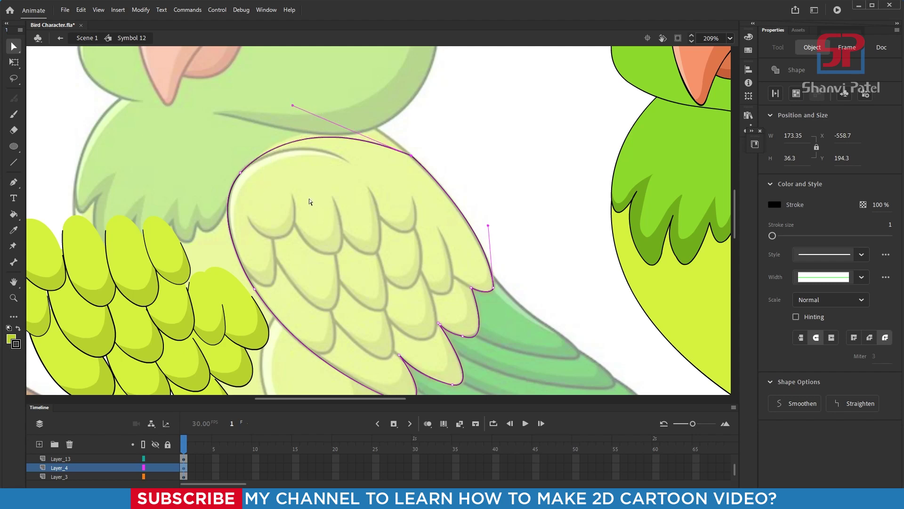
Fill the closed wing outline with the light yellow-green sampled from one of the feathers using the Paint Bucket
{"action": "left_click_drag", "start_coordinate": [334, 226], "coordinate": [335, 210]}
{"action": "key", "text": "ctrl+minus"}
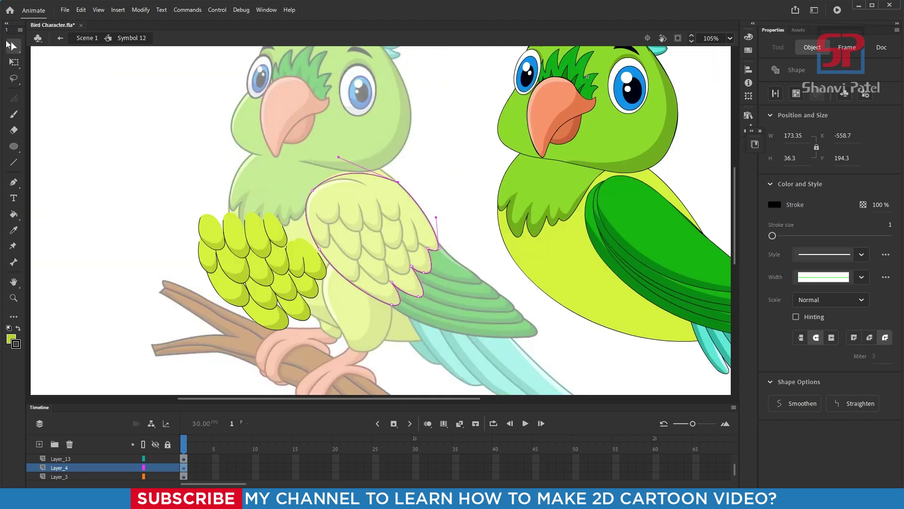
{"action": "left_click", "coordinate": [14, 63]}
{"action": "scroll", "coordinate": [188, 145], "scroll_direction": "up", "scroll_amount": 3}
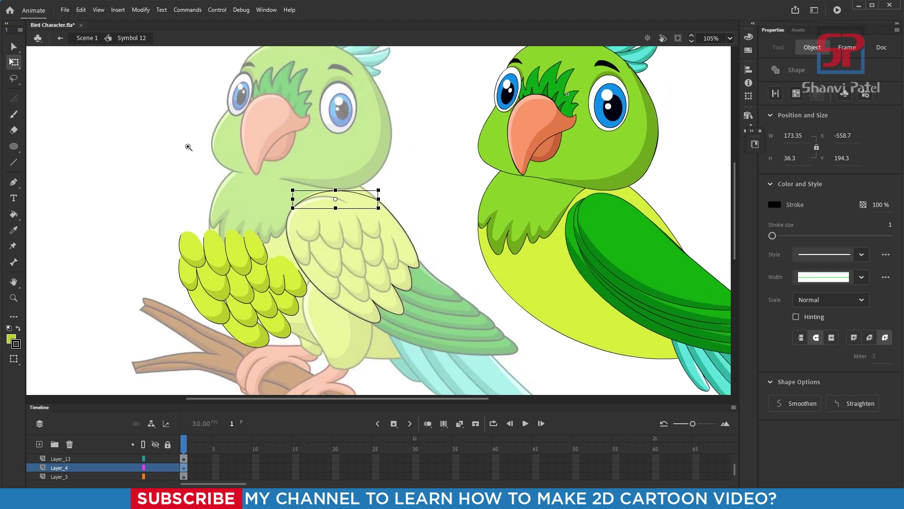
{"action": "left_click", "coordinate": [491, 145]}
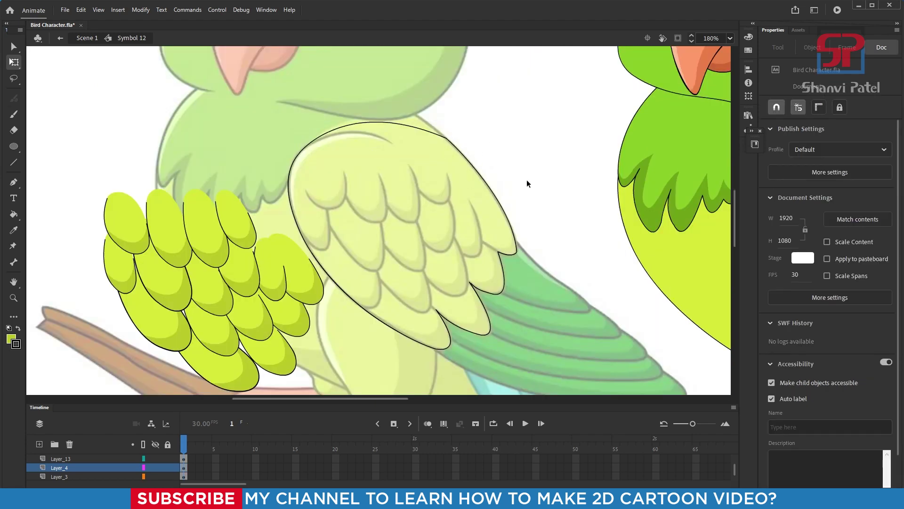
{"action": "key", "text": "k"}
{"action": "scroll", "coordinate": [256, 207], "scroll_direction": "down", "scroll_amount": 3}
{"action": "scroll", "coordinate": [246, 202], "scroll_direction": "up", "scroll_amount": 2}
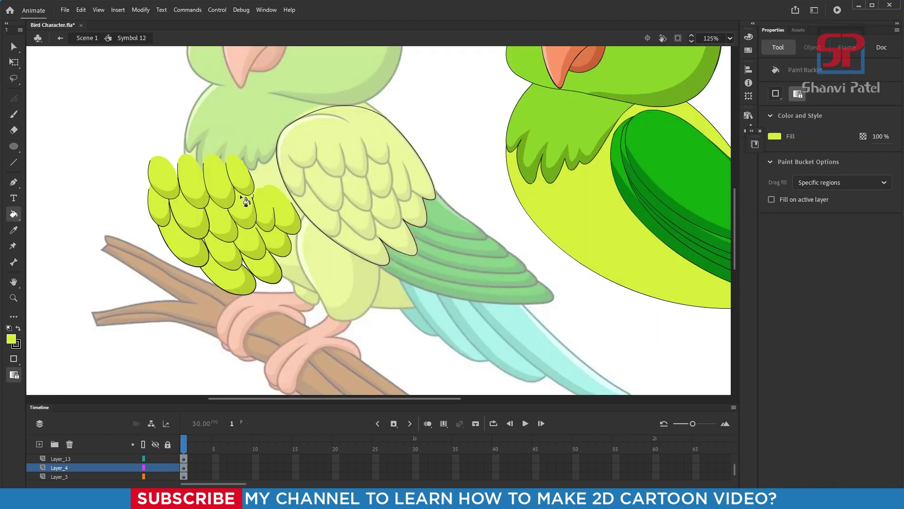
{"action": "key", "text": "i"}
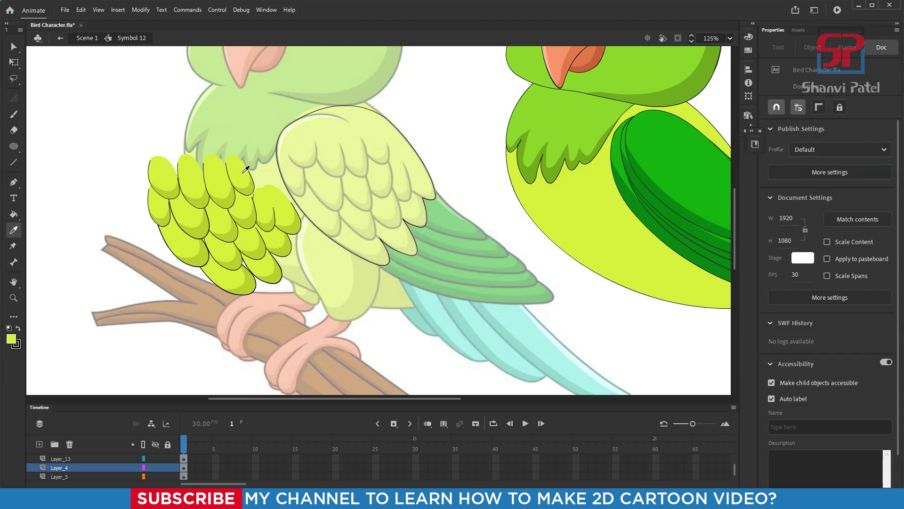
{"action": "left_click", "coordinate": [243, 179]}
{"action": "left_click", "coordinate": [352, 148]}
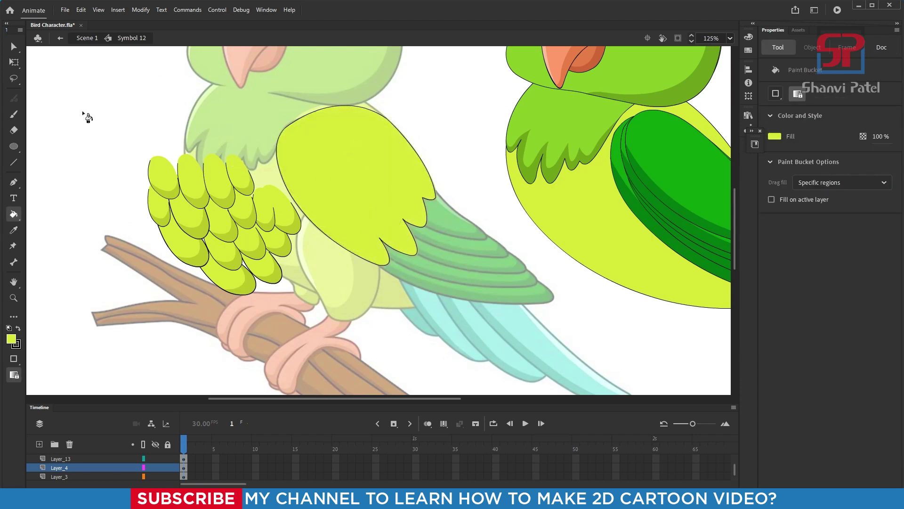
Convert the filled wing shape with its outline to a graphic symbol
{"action": "left_click", "coordinate": [12, 43]}
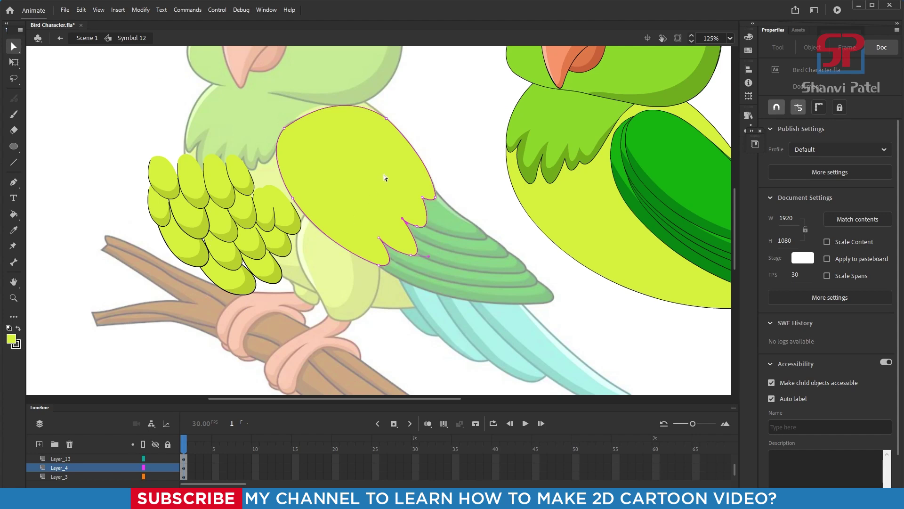
{"action": "key", "text": "q"}
{"action": "left_click", "coordinate": [350, 177]}
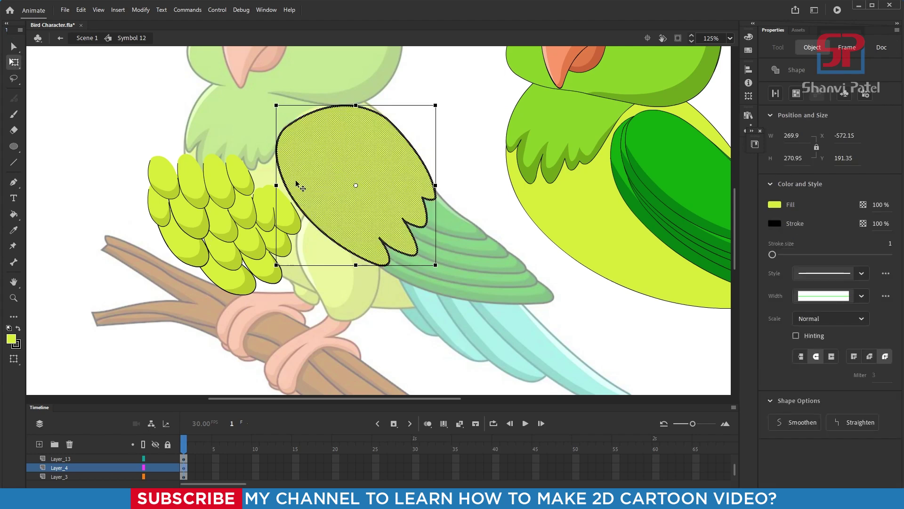
{"action": "key", "text": "F8"}
{"action": "left_click", "coordinate": [522, 87]}
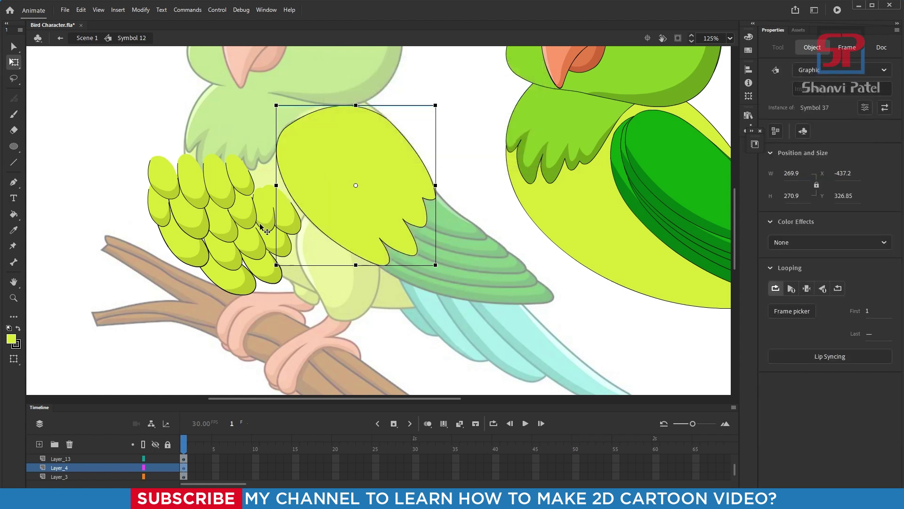
Cut all the feather copies, leaving out the wing shape, and paste them on a new layer inside the wing symbol
{"action": "scroll", "coordinate": [335, 202], "scroll_direction": "left", "scroll_amount": 3}
{"action": "left_click_drag", "start_coordinate": [181, 141], "coordinate": [442, 306]}
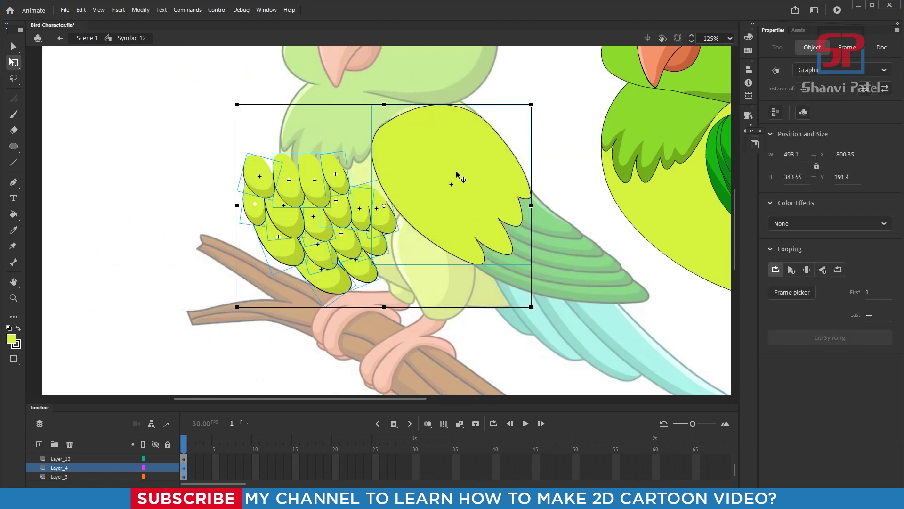
{"action": "left_click", "coordinate": [474, 162], "text": "shift"}
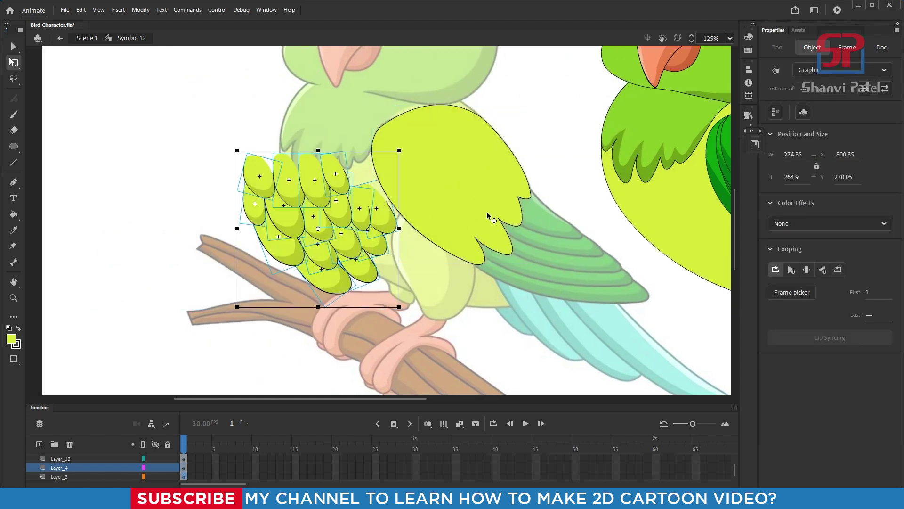
{"action": "key", "text": "ctrl+shift+a"}
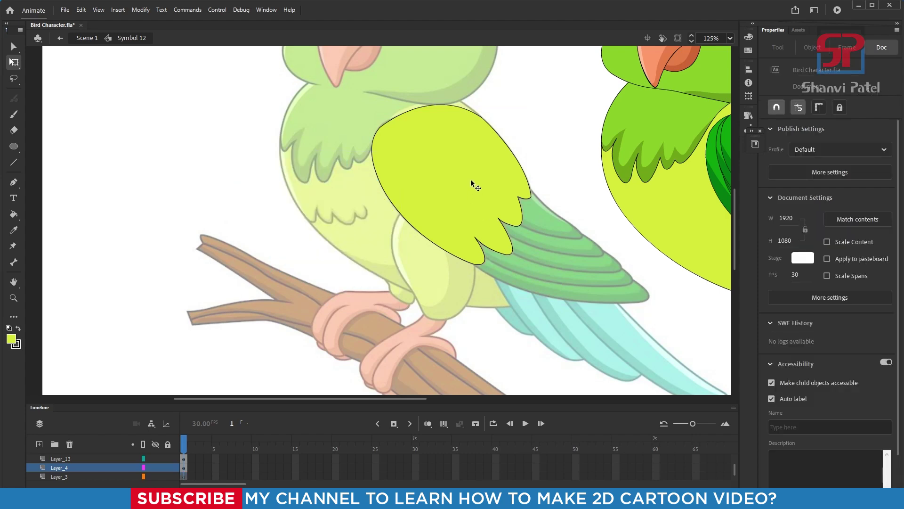
{"action": "double_click", "coordinate": [488, 158]}
{"action": "left_click", "coordinate": [39, 444]}
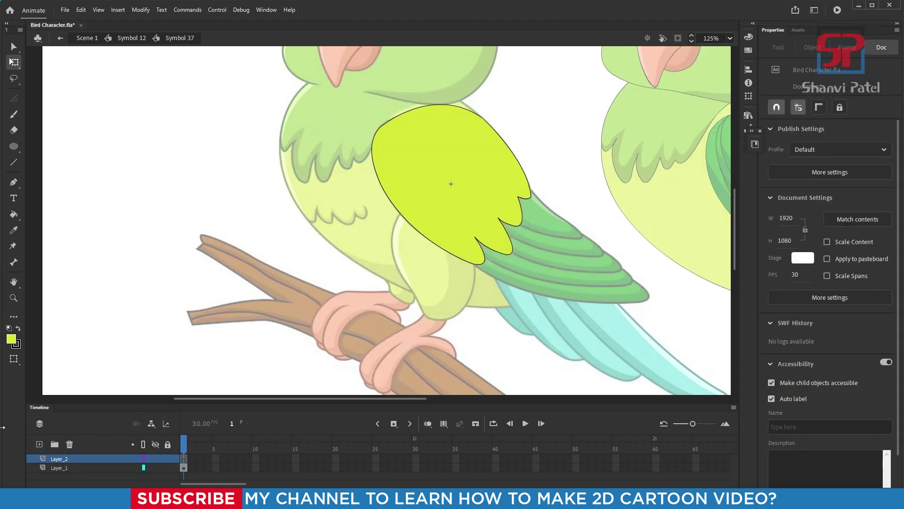
{"action": "key", "text": "ctrl+v"}
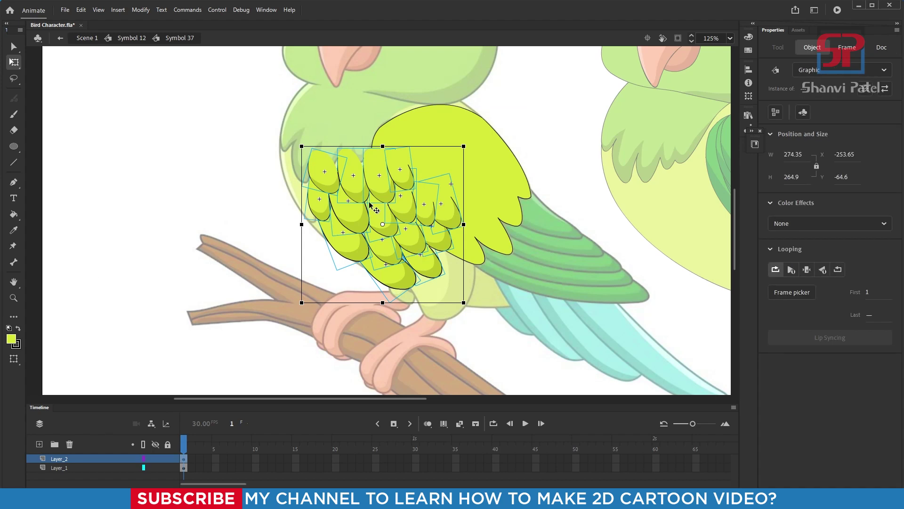
Position the pasted feather group over the wing shape so the feather tips line up with its scalloped edge
{"action": "left_click_drag", "start_coordinate": [369, 207], "coordinate": [457, 154]}
{"action": "scroll", "coordinate": [457, 154], "scroll_direction": "up", "scroll_amount": 3}
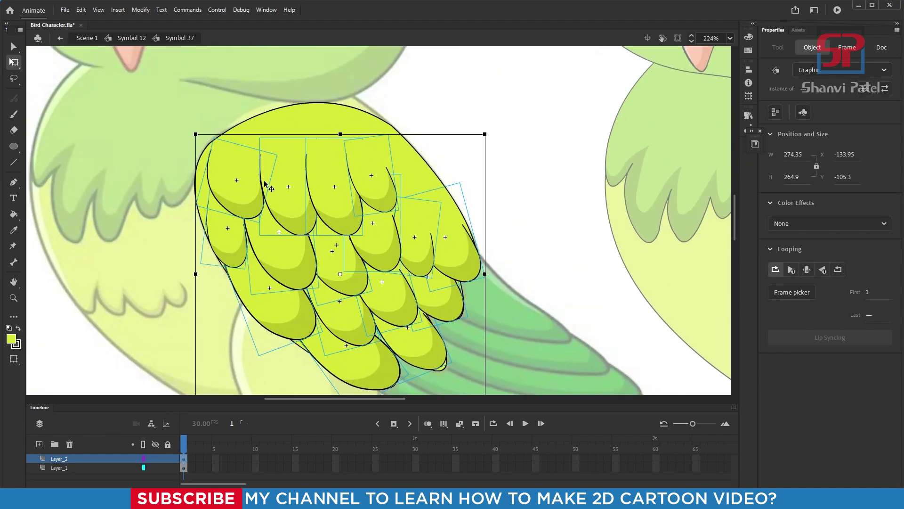
{"action": "left_click_drag", "start_coordinate": [252, 185], "coordinate": [256, 188]}
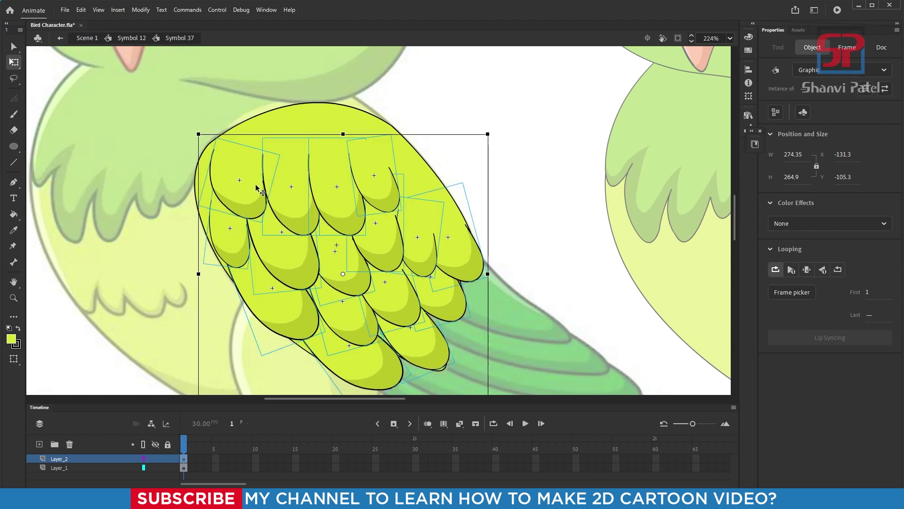
{"action": "left_click", "coordinate": [503, 231]}
Adjust the wing base's outline to tuck it behind the rear feather tips, and return to Symbol 12
{"action": "scroll", "coordinate": [396, 208], "scroll_direction": "down", "scroll_amount": 1}
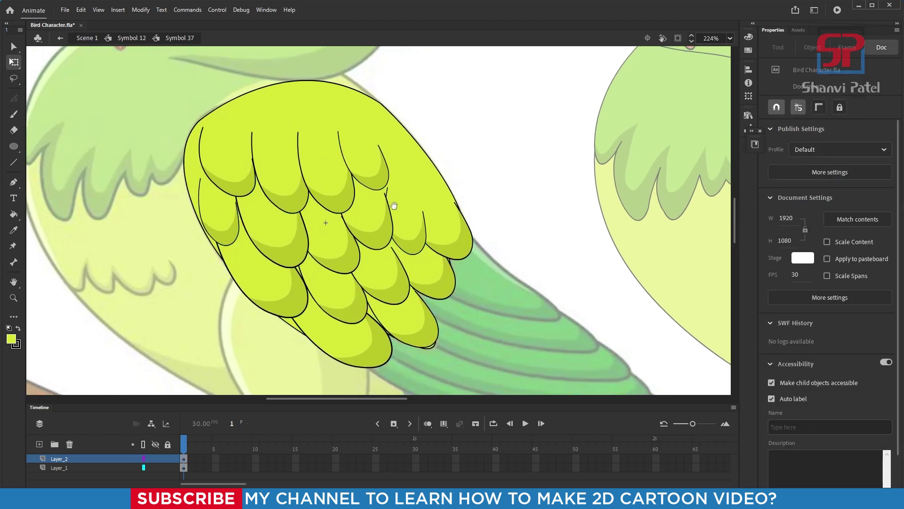
{"action": "left_click", "coordinate": [389, 115]}
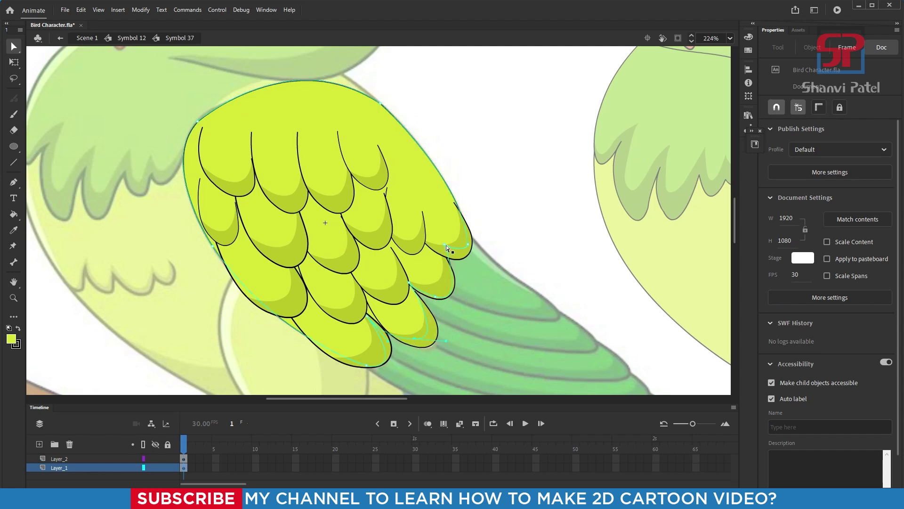
{"action": "key", "text": "q"}
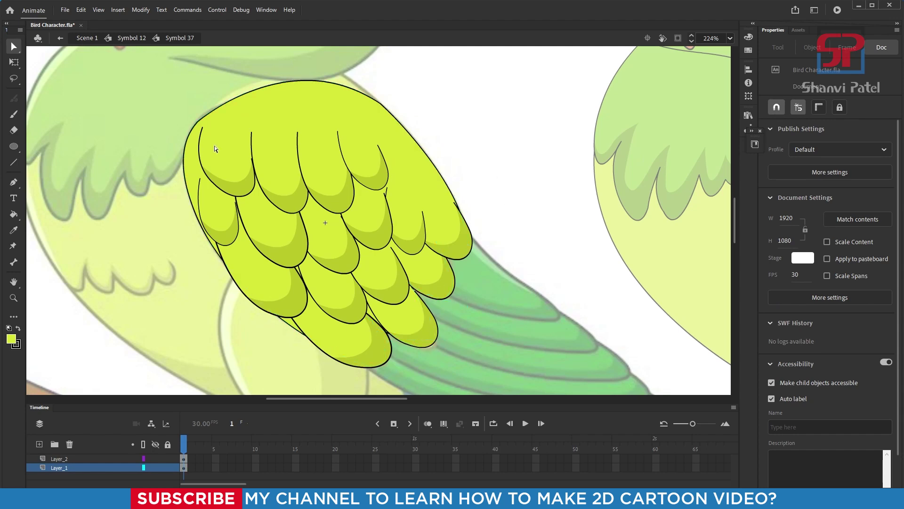
{"action": "double_click", "coordinate": [443, 140]}
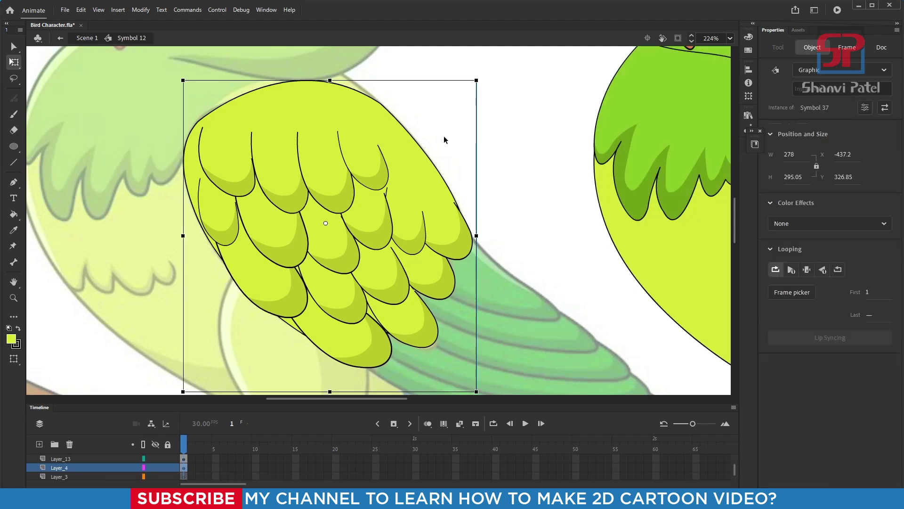
Move the finished feathered wing from the reference onto the drawn parrot, over the upper part of its green wing
{"action": "key", "text": "ctrl+minus"}
{"action": "key", "text": "ctrl+minus"}
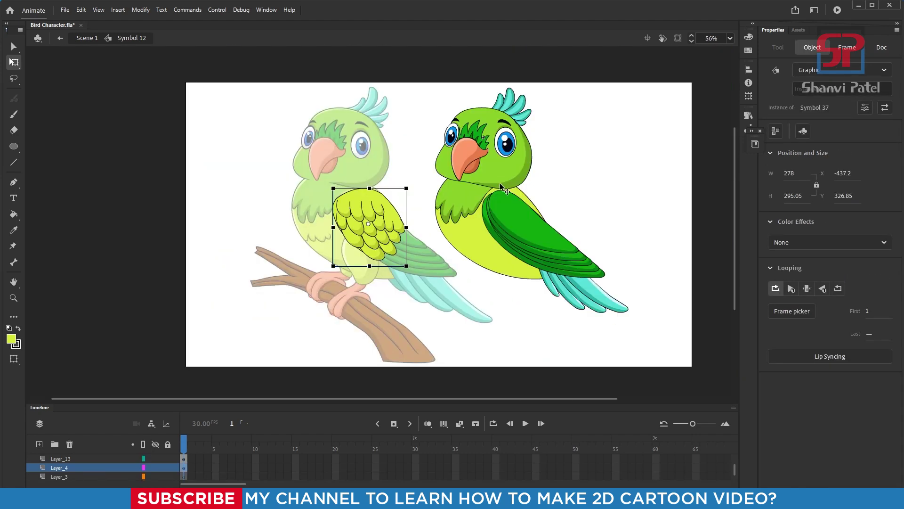
{"action": "left_click_drag", "start_coordinate": [281, 143], "coordinate": [566, 289]}
{"action": "left_click_drag", "start_coordinate": [450, 236], "coordinate": [449, 244]}
{"action": "left_click", "coordinate": [381, 194]}
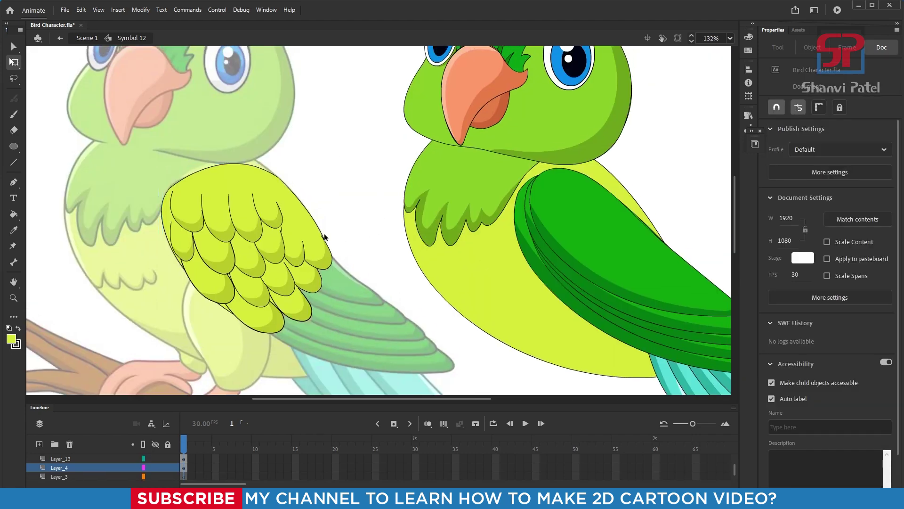
{"action": "left_click", "coordinate": [254, 235]}
{"action": "left_click_drag", "start_coordinate": [253, 232], "coordinate": [601, 232]}
{"action": "left_click_drag", "start_coordinate": [543, 232], "coordinate": [407, 237]}
{"action": "left_click_drag", "start_coordinate": [293, 129], "coordinate": [631, 368]}
{"action": "left_click_drag", "start_coordinate": [467, 238], "coordinate": [481, 262]}
{"action": "left_click_drag", "start_coordinate": [196, 116], "coordinate": [547, 363]}
{"action": "left_click_drag", "start_coordinate": [427, 236], "coordinate": [423, 273]}
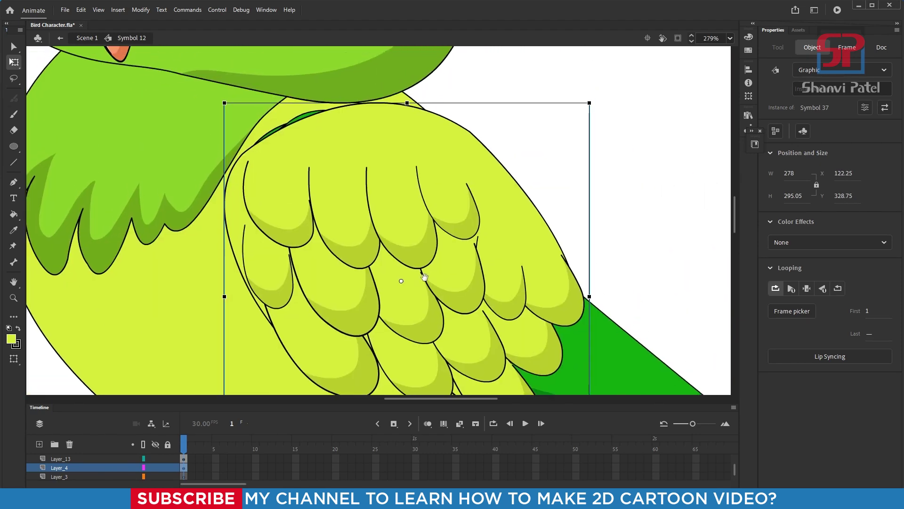
{"action": "key", "text": "ctrl+minus"}
{"action": "key", "text": "ctrl+minus"}
{"action": "left_click", "coordinate": [481, 259]}
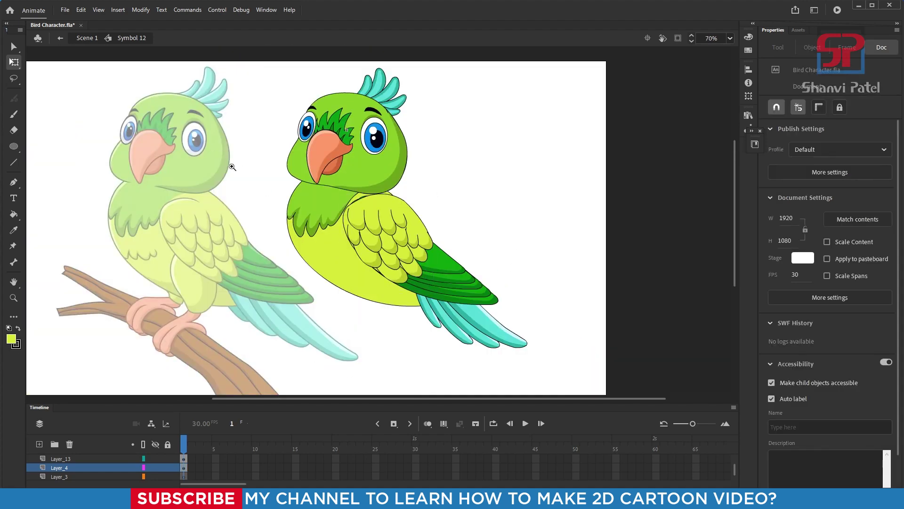
Nudge the feathered wing slightly left and down to X 118.25 and Y 330.75
{"action": "left_click_drag", "start_coordinate": [208, 144], "coordinate": [527, 366]}
{"action": "left_click_drag", "start_coordinate": [284, 127], "coordinate": [553, 313]}
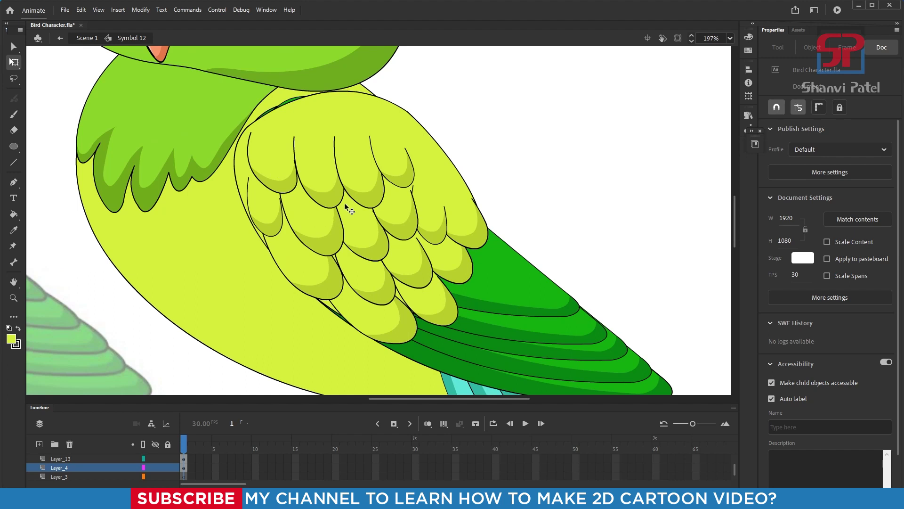
{"action": "left_click", "coordinate": [353, 189]}
{"action": "key", "text": "Left"}
{"action": "key", "text": "Left"}
{"action": "key", "text": "Left"}
{"action": "key", "text": "Left"}
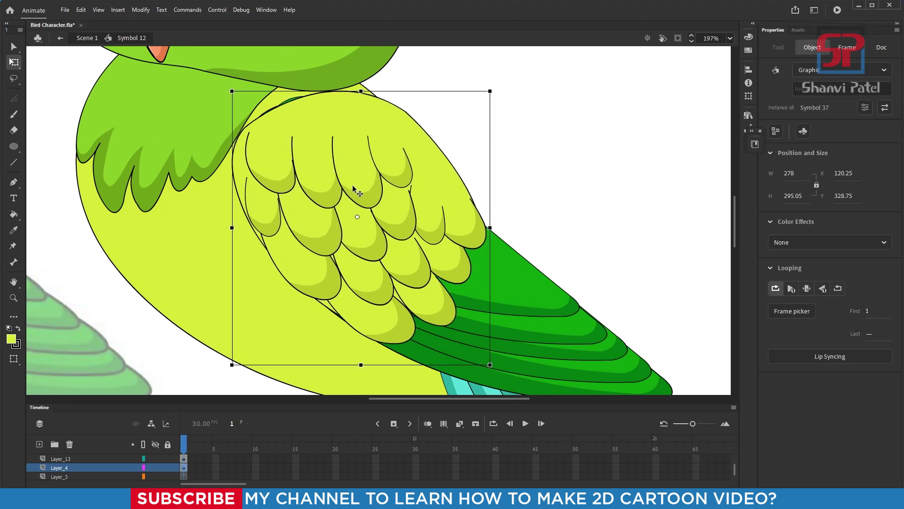
{"action": "key", "text": "Down"}
{"action": "key", "text": "Down"}
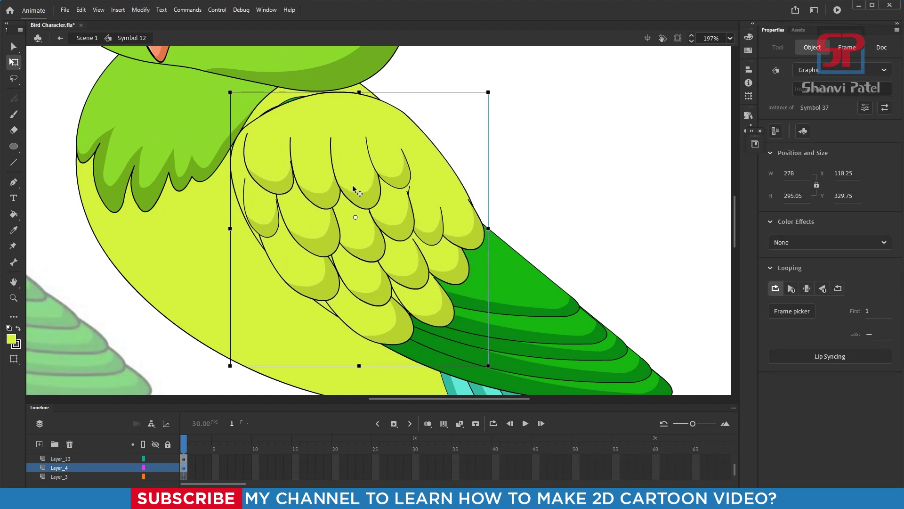
Inside the wing symbol, reshape the wing base's top curve by adjusting the curve handles of the front shoulder anchor
{"action": "left_click_drag", "start_coordinate": [315, 130], "coordinate": [345, 225]}
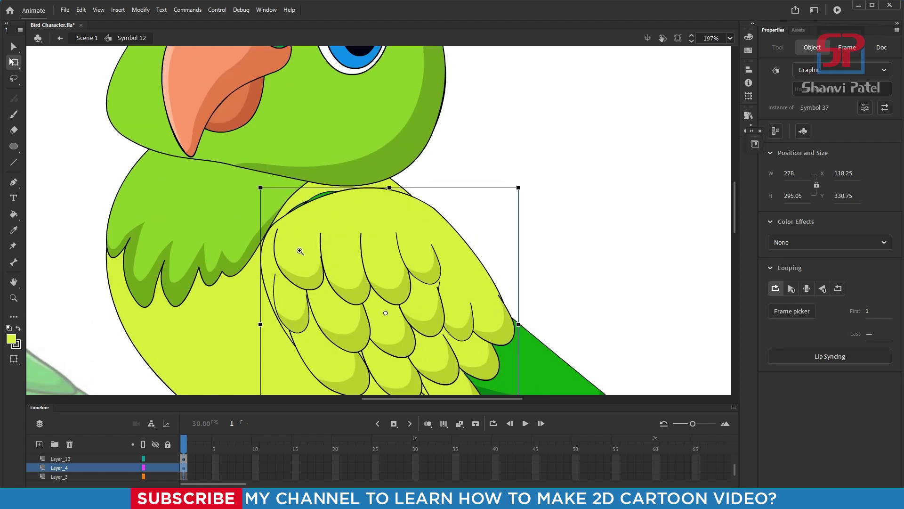
{"action": "left_click_drag", "start_coordinate": [175, 186], "coordinate": [522, 399]}
{"action": "double_click", "coordinate": [336, 111]}
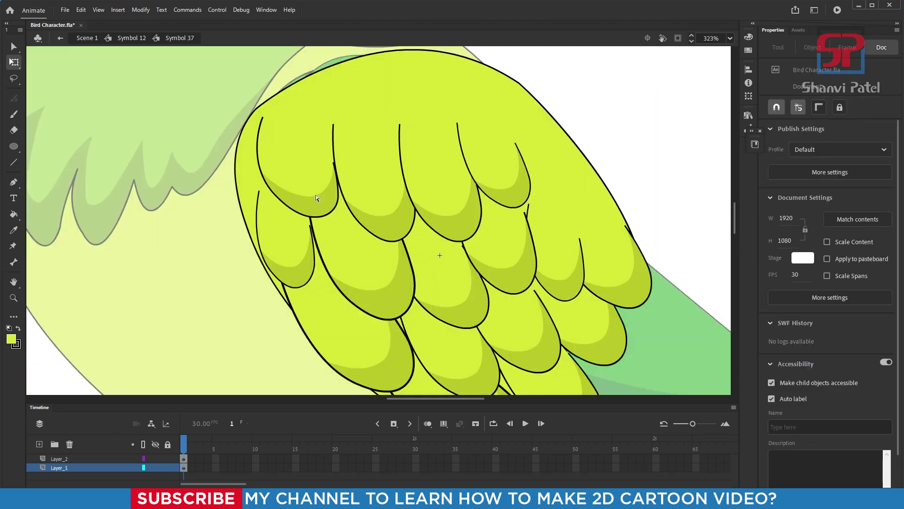
{"action": "left_click", "coordinate": [264, 114]}
{"action": "left_click", "coordinate": [260, 115]}
{"action": "left_click", "coordinate": [368, 84]}
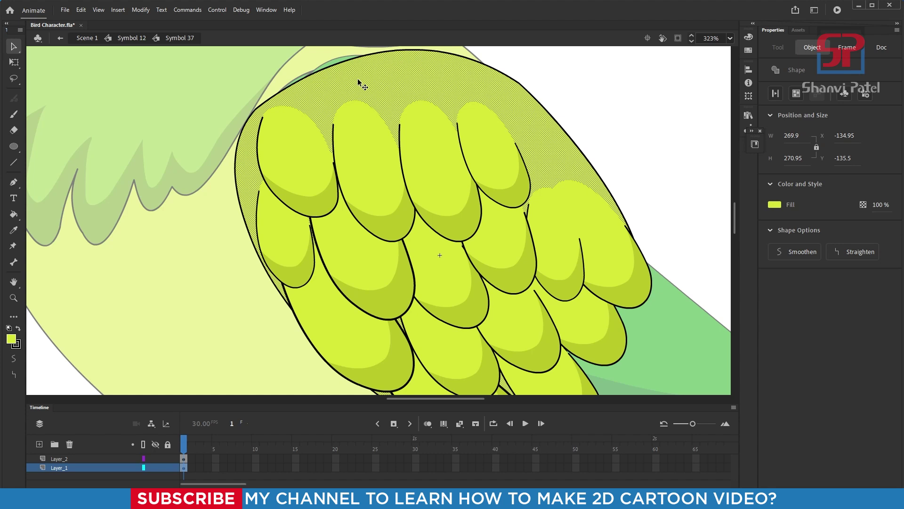
{"action": "key", "text": "a"}
{"action": "left_click", "coordinate": [320, 73]}
{"action": "left_click_drag", "start_coordinate": [265, 118], "coordinate": [292, 136]}
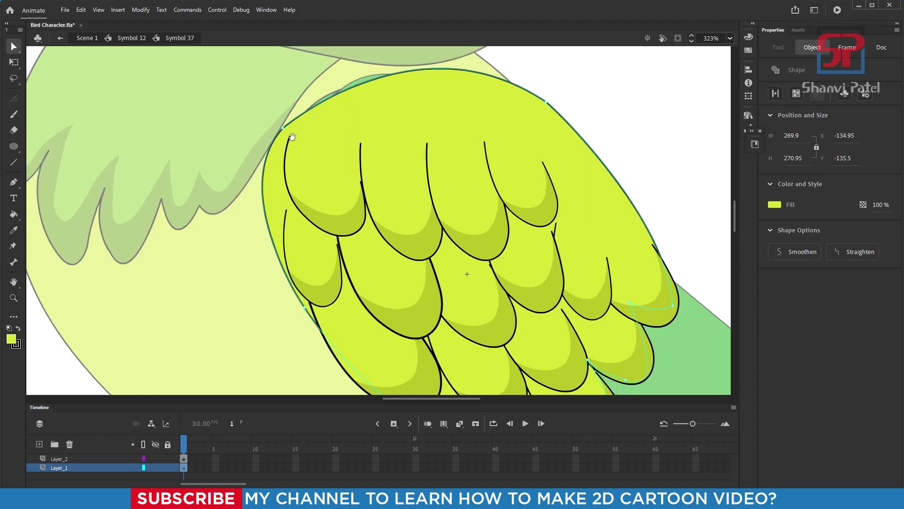
{"action": "left_click", "coordinate": [284, 132]}
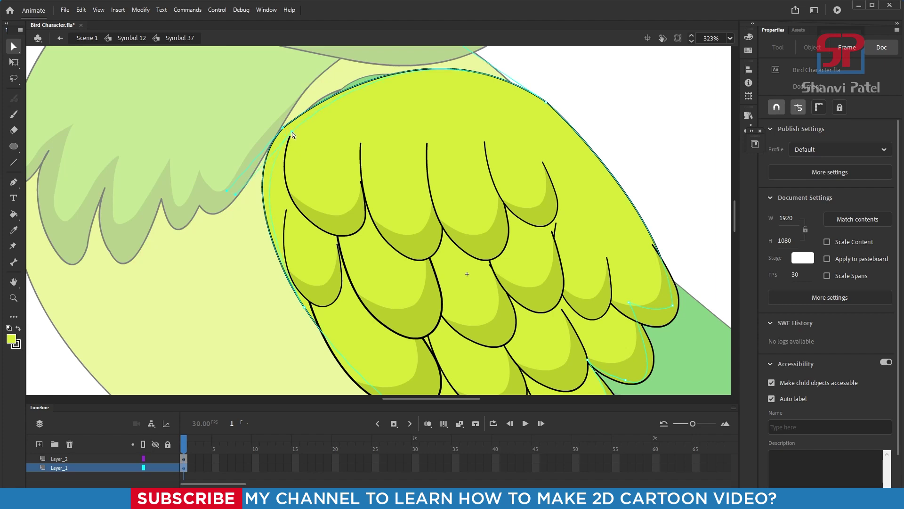
{"action": "scroll", "coordinate": [262, 228], "scroll_direction": "up", "scroll_amount": 3}
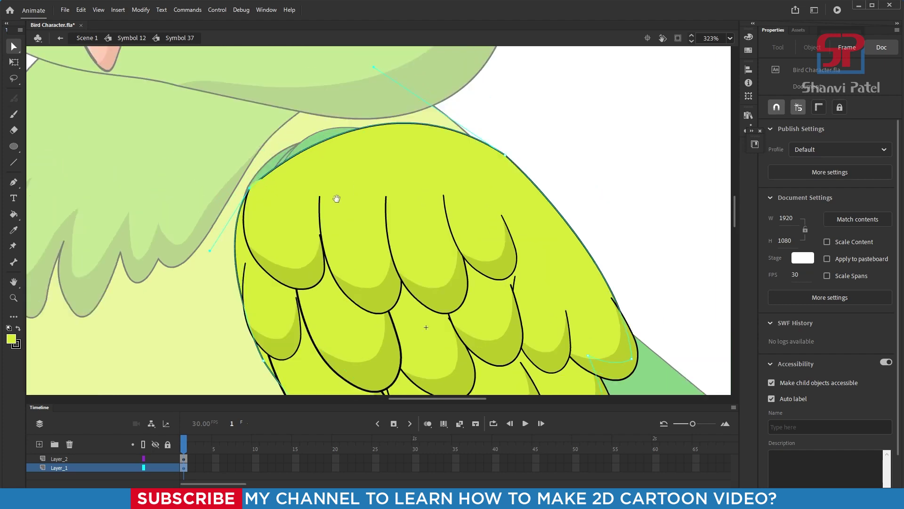
{"action": "scroll", "coordinate": [313, 212], "scroll_direction": "up", "scroll_amount": 1}
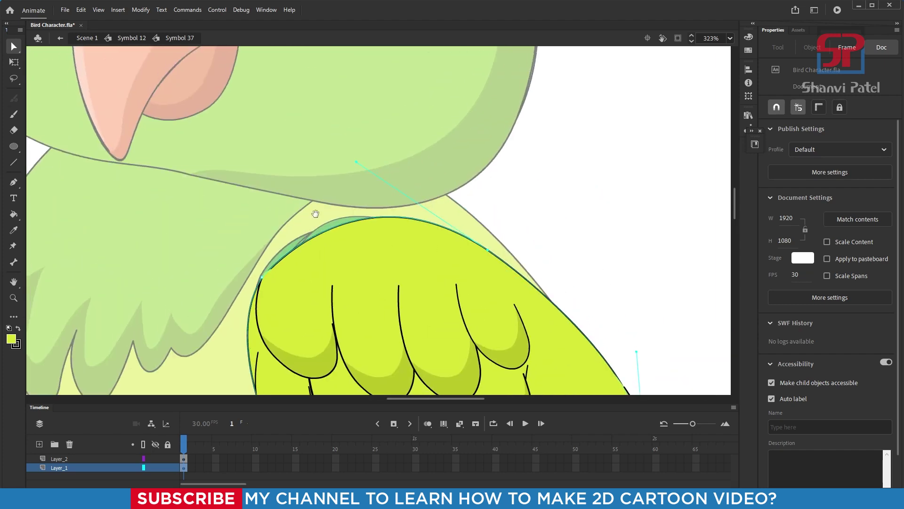
{"action": "scroll", "coordinate": [335, 160], "scroll_direction": "down", "scroll_amount": 4}
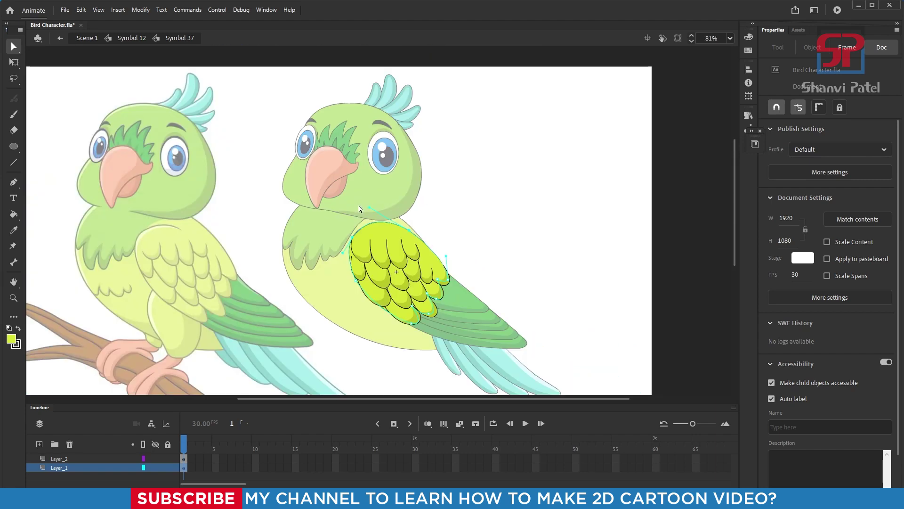
Return to Symbol 12 and nudge the feathered wing slightly left and up to X 114.5 and Y 329.25
{"action": "left_click", "coordinate": [11, 65]}
{"action": "double_click", "coordinate": [501, 243]}
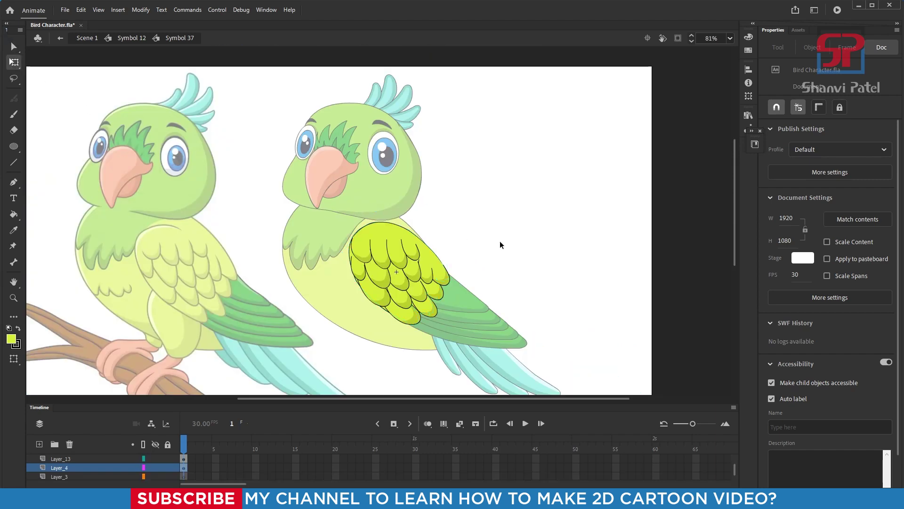
{"action": "key", "text": "ctrl+space"}
{"action": "left_click_drag", "start_coordinate": [220, 191], "coordinate": [636, 386]}
{"action": "left_click", "coordinate": [487, 207]}
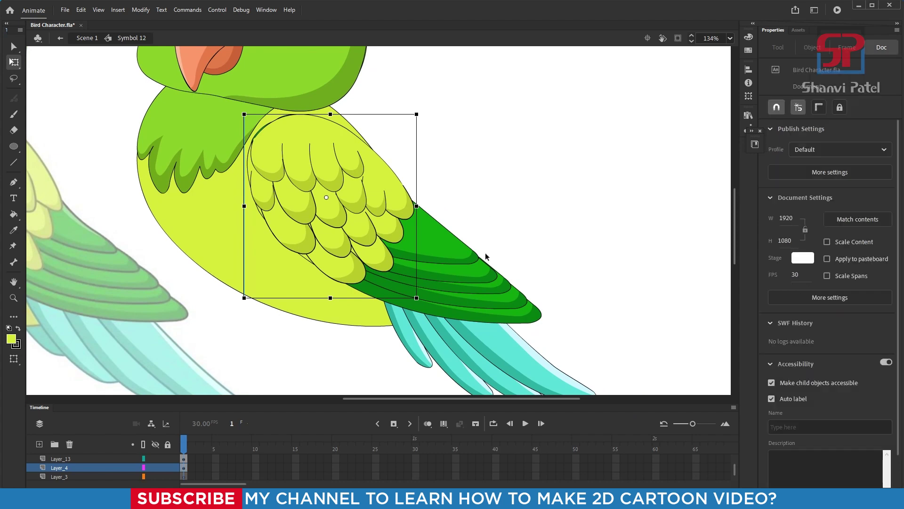
{"action": "left_click", "coordinate": [318, 173]}
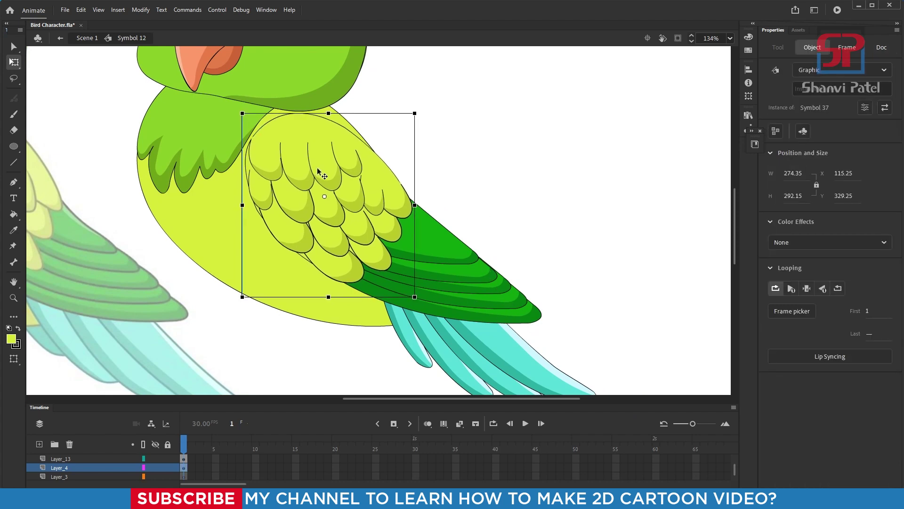
{"action": "left_click", "coordinate": [476, 156]}
{"action": "scroll", "coordinate": [336, 183], "scroll_direction": "up", "scroll_amount": 4}
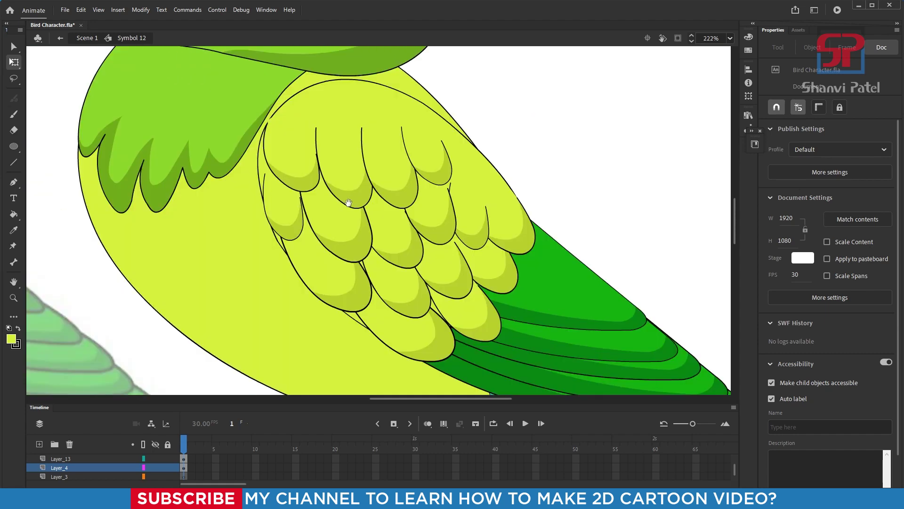
Inside the wing symbol, delete the wing base's top outline segment over the shoulder, and return to Symbol 12
{"action": "double_click", "coordinate": [377, 91]}
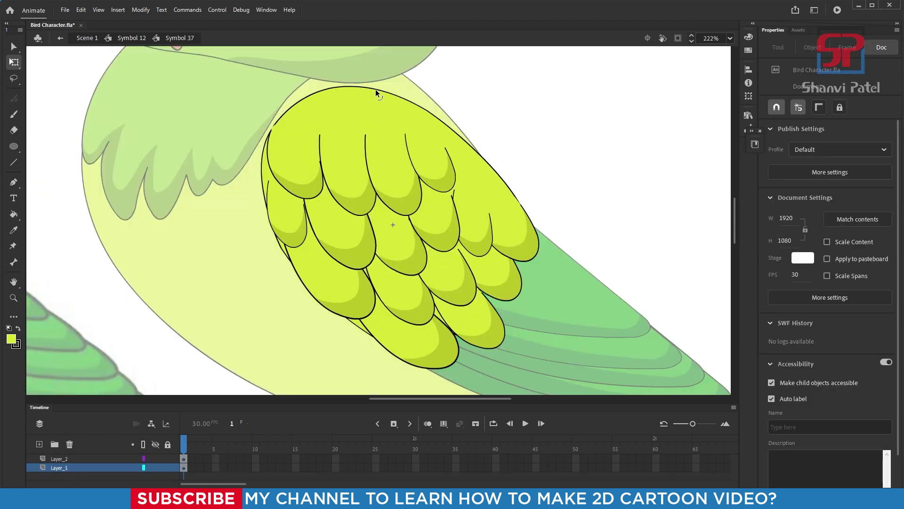
{"action": "key", "text": "a"}
{"action": "left_click", "coordinate": [383, 95]}
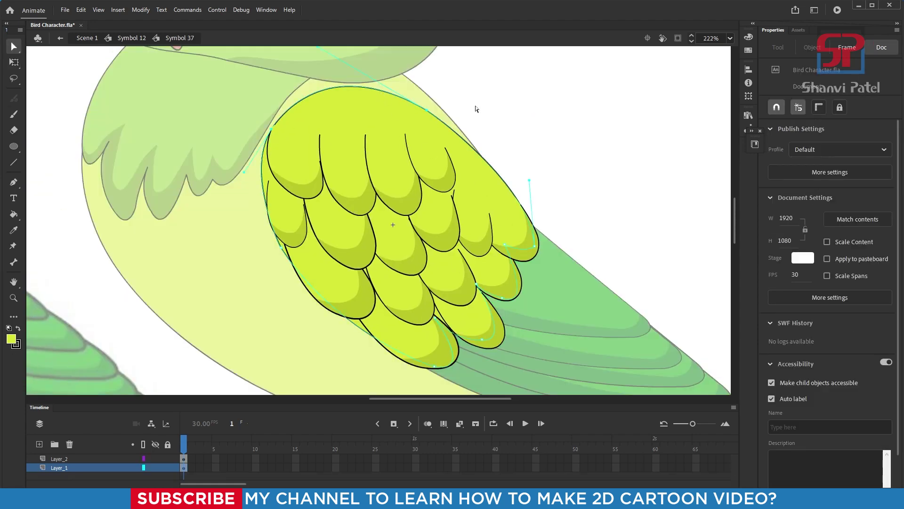
{"action": "left_click", "coordinate": [439, 101]}
{"action": "key", "text": "a"}
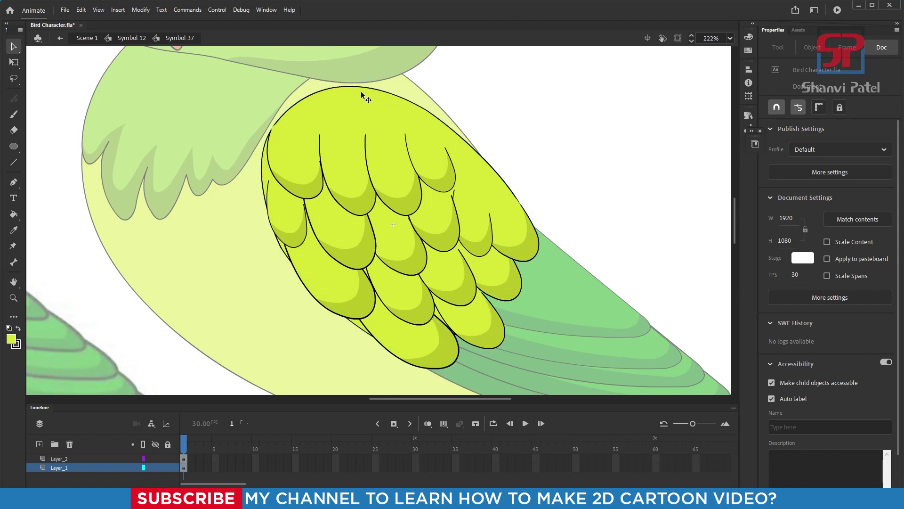
{"action": "left_click", "coordinate": [358, 88]}
{"action": "key", "text": "Delete"}
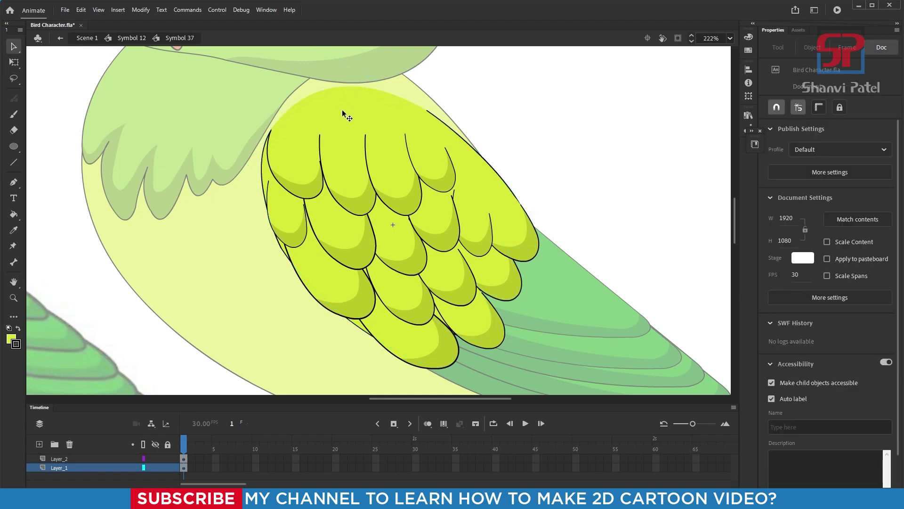
{"action": "double_click", "coordinate": [247, 175]}
{"action": "left_click_drag", "start_coordinate": [497, 236], "coordinate": [461, 242]}
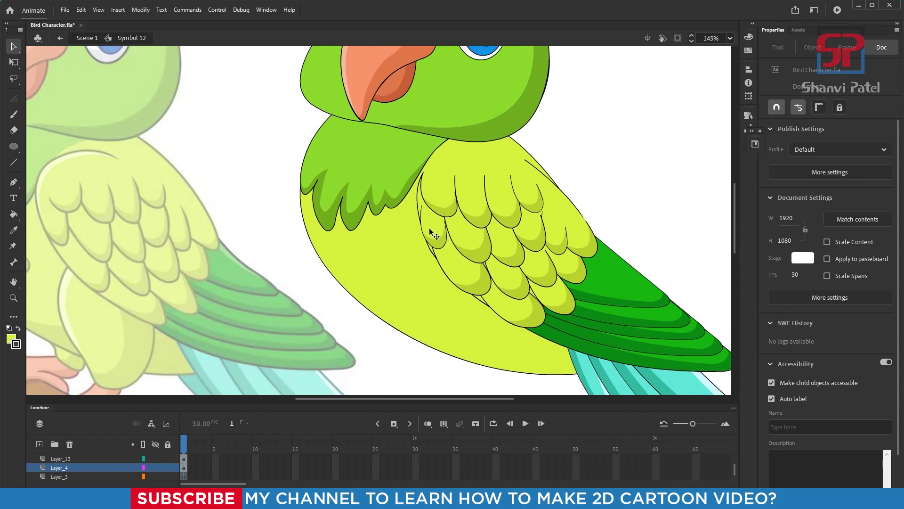
Inside the wing symbol, nudge the large feather on the lower front edge up and right to X -55.3 and Y 37.95
{"action": "double_click", "coordinate": [428, 227]}
{"action": "left_click", "coordinate": [413, 290]}
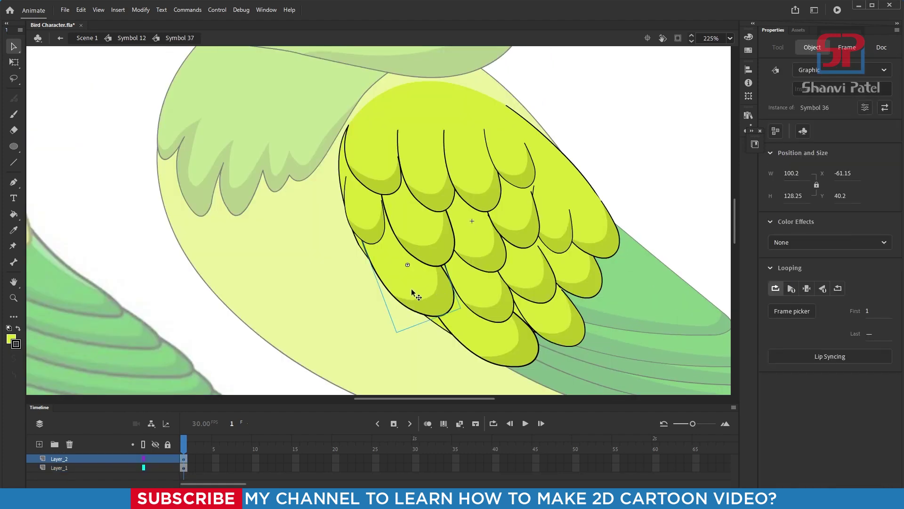
{"action": "key", "text": "Up"}
{"action": "key", "text": "Up"}
{"action": "key", "text": "Up"}
{"action": "key", "text": "Up"}
{"action": "key", "text": "Up"}
{"action": "key", "text": "Right"}
{"action": "key", "text": "Right"}
{"action": "key", "text": "Right"}
{"action": "key", "text": "Right"}
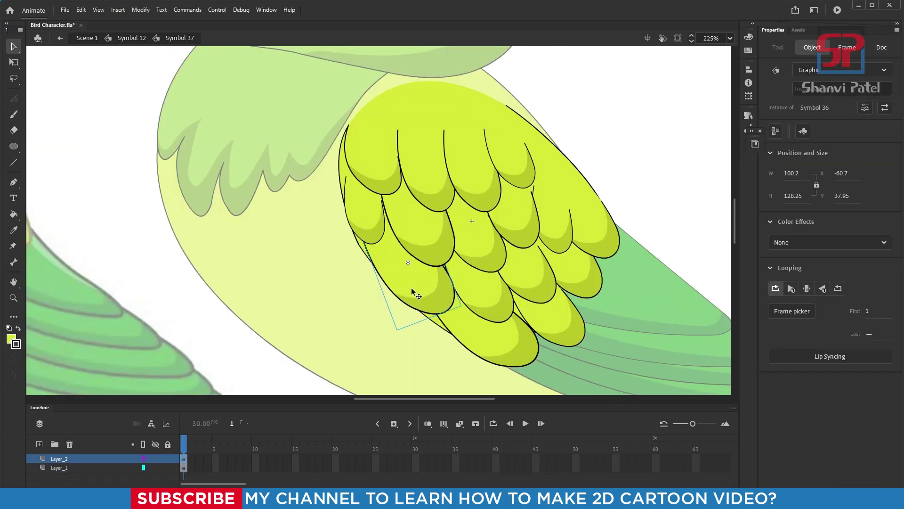
{"action": "key", "text": "Right"}
{"action": "key", "text": "Right"}
{"action": "key", "text": "Right"}
{"action": "key", "text": "Right"}
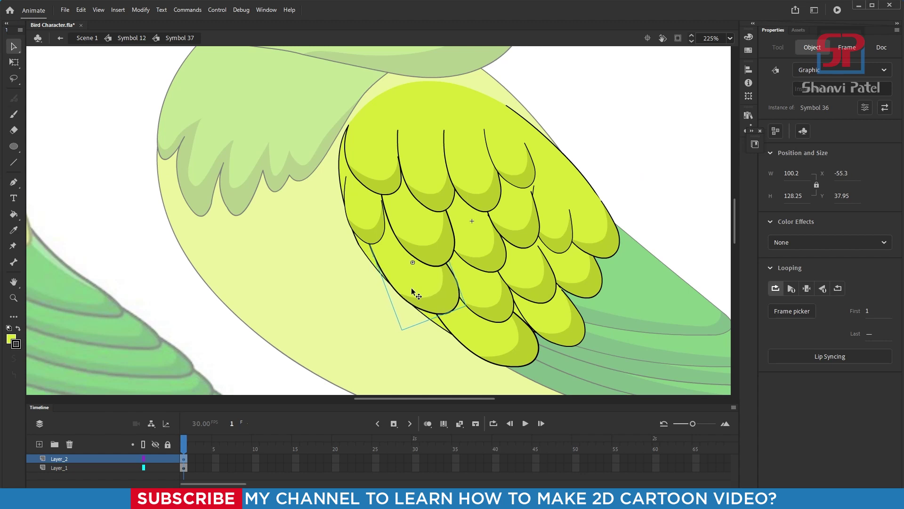
Nudge the small feather on the wing's front edge right to X -99.95, and return to Symbol 12
{"action": "left_click", "coordinate": [364, 224]}
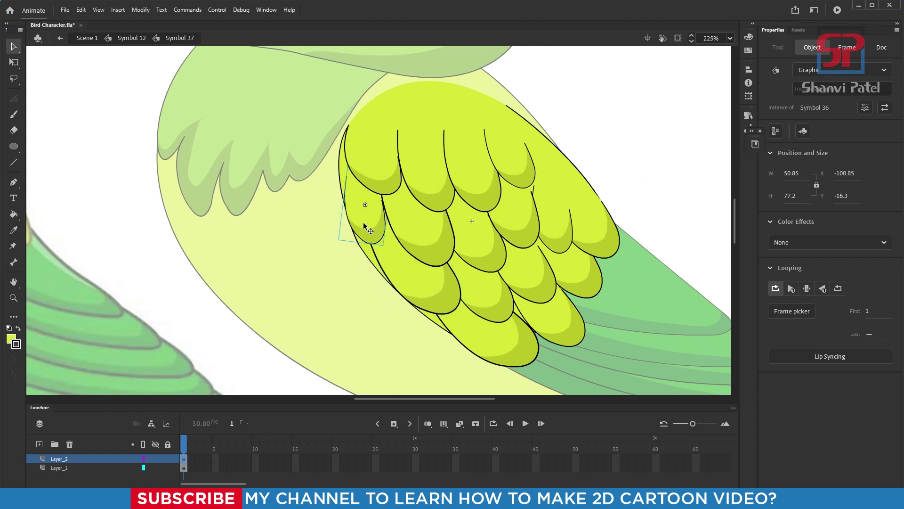
{"action": "key", "text": "Right"}
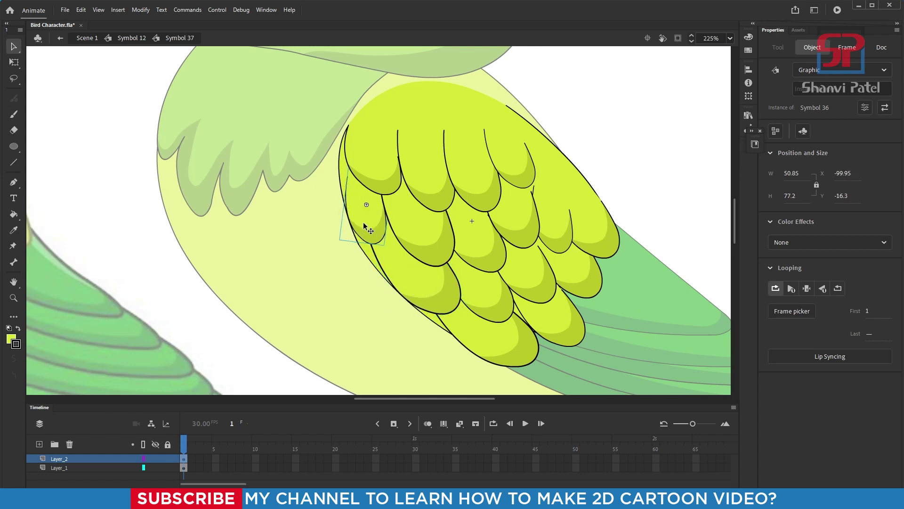
{"action": "double_click", "coordinate": [615, 144]}
{"action": "key", "text": "ctrl+minus"}
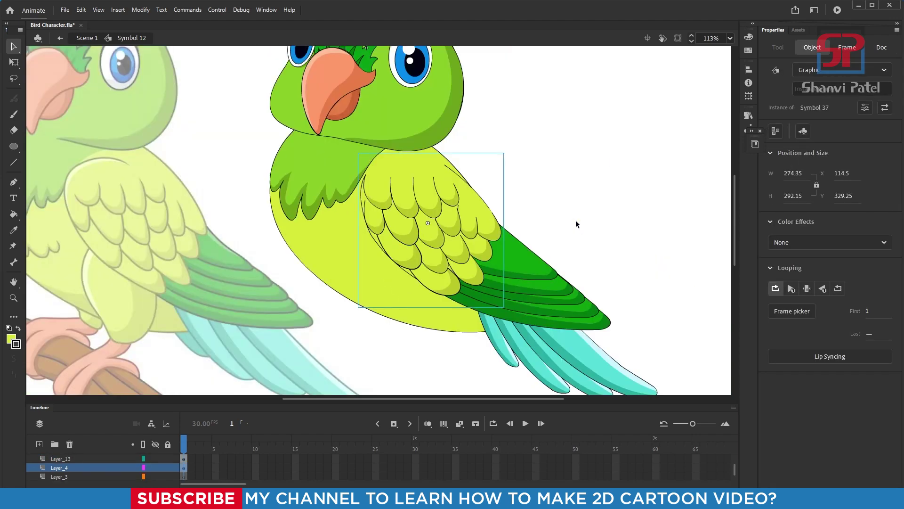
{"action": "left_click", "coordinate": [590, 215]}
Add a new layer directly above the feathered wing's layer for the belly feathers
{"action": "left_click_drag", "start_coordinate": [486, 233], "coordinate": [520, 250]}
{"action": "key", "text": "ctrl+minus"}
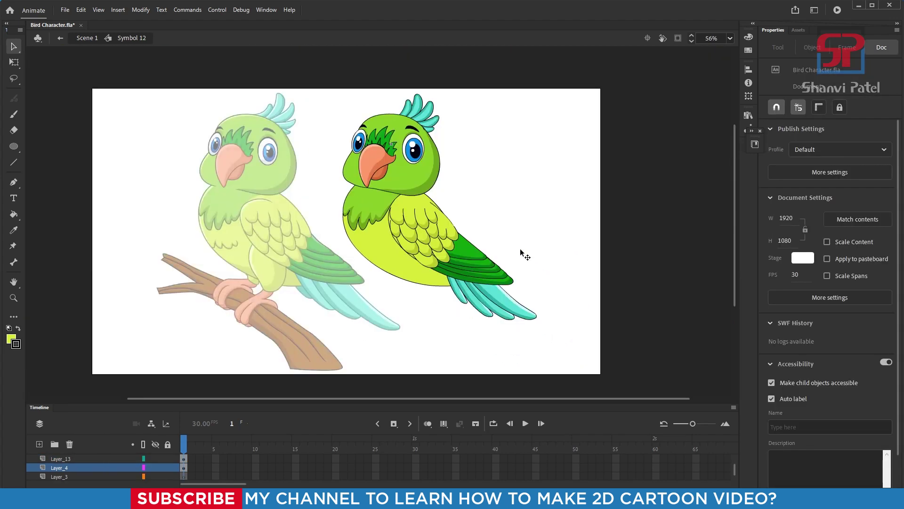
{"action": "left_click_drag", "start_coordinate": [180, 134], "coordinate": [591, 357]}
{"action": "left_click_drag", "start_coordinate": [322, 263], "coordinate": [339, 275]}
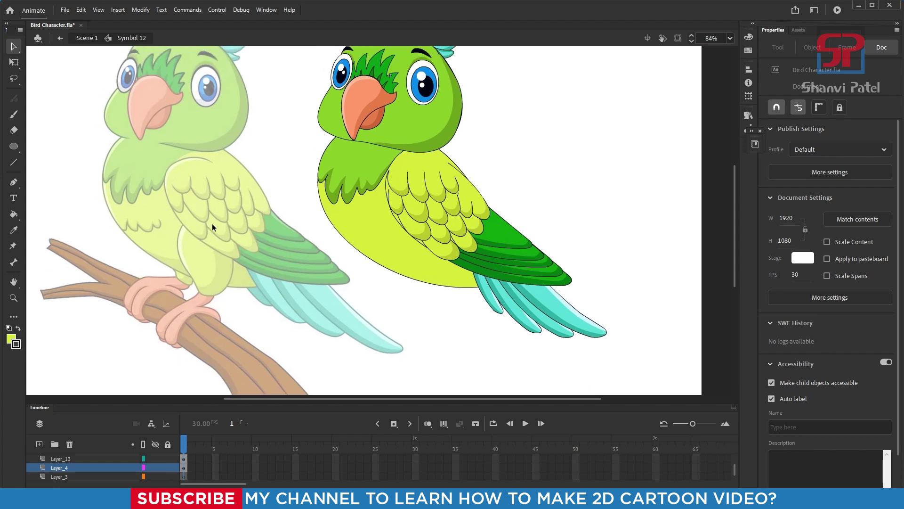
{"action": "left_click_drag", "start_coordinate": [405, 235], "coordinate": [439, 251]}
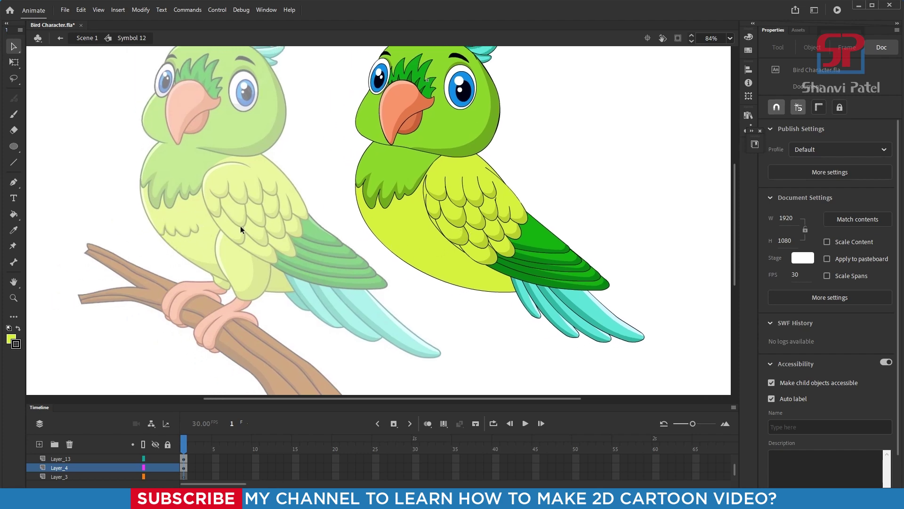
{"action": "left_click", "coordinate": [40, 444]}
Trace the scalloped lower edge of the reference parrot's belly feather tuft with the Pen tool
{"action": "left_click_drag", "start_coordinate": [102, 125], "coordinate": [588, 325]}
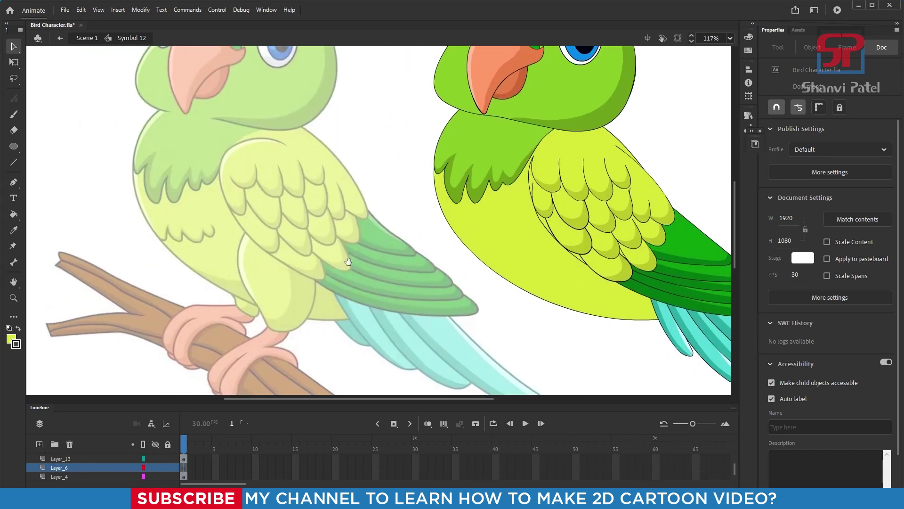
{"action": "key", "text": "p"}
{"action": "left_click_drag", "start_coordinate": [114, 163], "coordinate": [358, 307]}
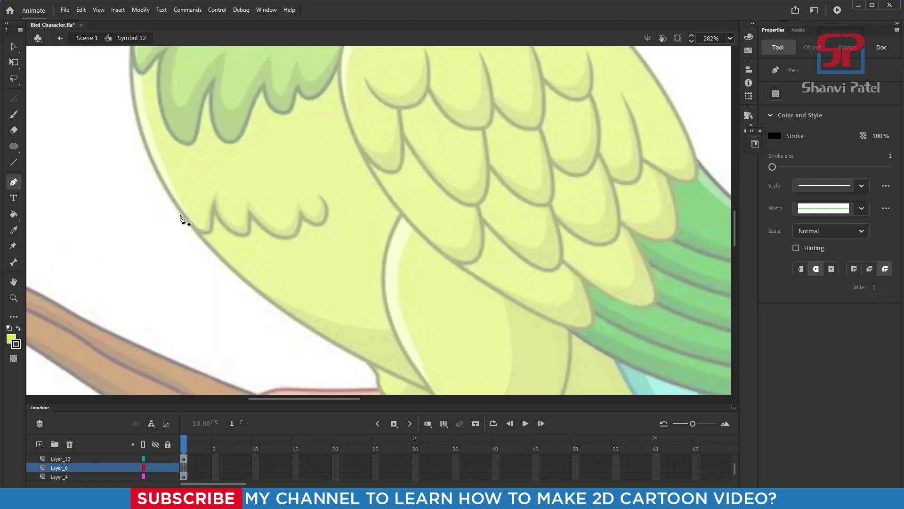
{"action": "left_click", "coordinate": [180, 210]}
{"action": "left_click_drag", "start_coordinate": [214, 191], "coordinate": [221, 177]}
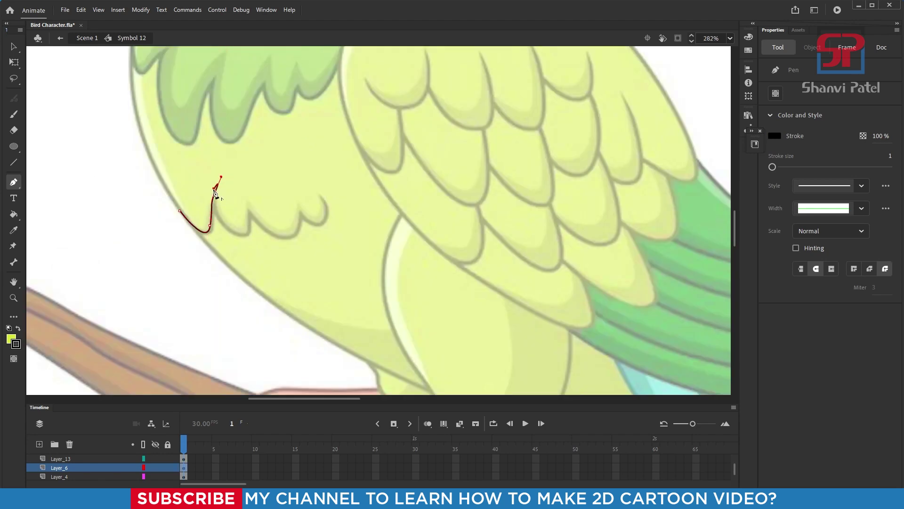
{"action": "left_click_drag", "start_coordinate": [247, 236], "coordinate": [245, 192]}
{"action": "left_click", "coordinate": [248, 204]}
{"action": "left_click_drag", "start_coordinate": [279, 236], "coordinate": [296, 184]}
{"action": "left_click", "coordinate": [299, 212]}
{"action": "left_click_drag", "start_coordinate": [325, 216], "coordinate": [335, 189]}
{"action": "left_click", "coordinate": [318, 193]}
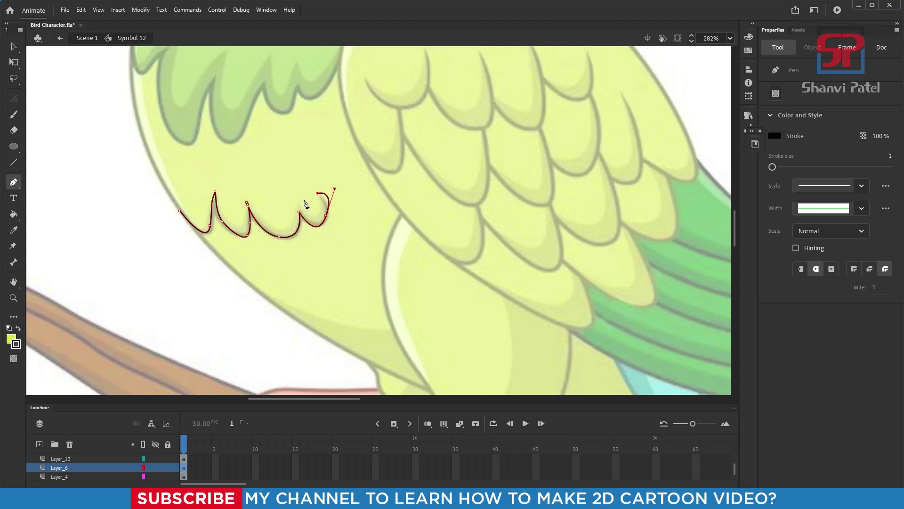
Close the belly tuft's outline with straight segments above the feather tips, back to the starting anchor
{"action": "left_click", "coordinate": [279, 144]}
{"action": "left_click", "coordinate": [195, 162]}
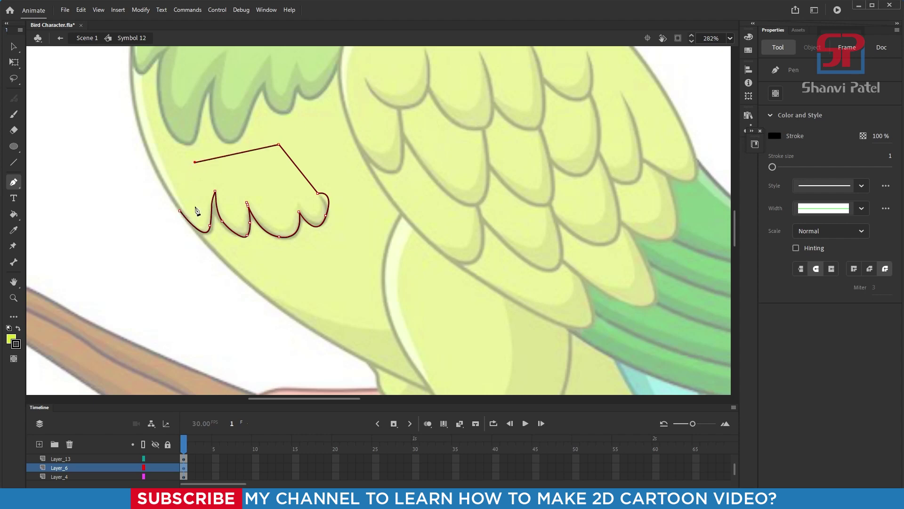
{"action": "left_click", "coordinate": [180, 211]}
{"action": "key", "text": "v"}
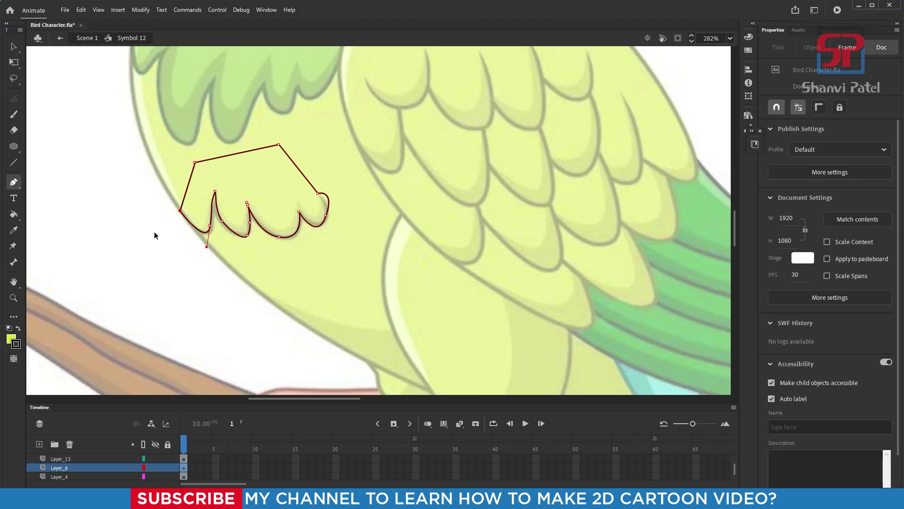
Draw a scalloped shading line with the Pen tool just inside the belly tuft's feather tips, crossing the outline at both ends
{"action": "key", "text": "p"}
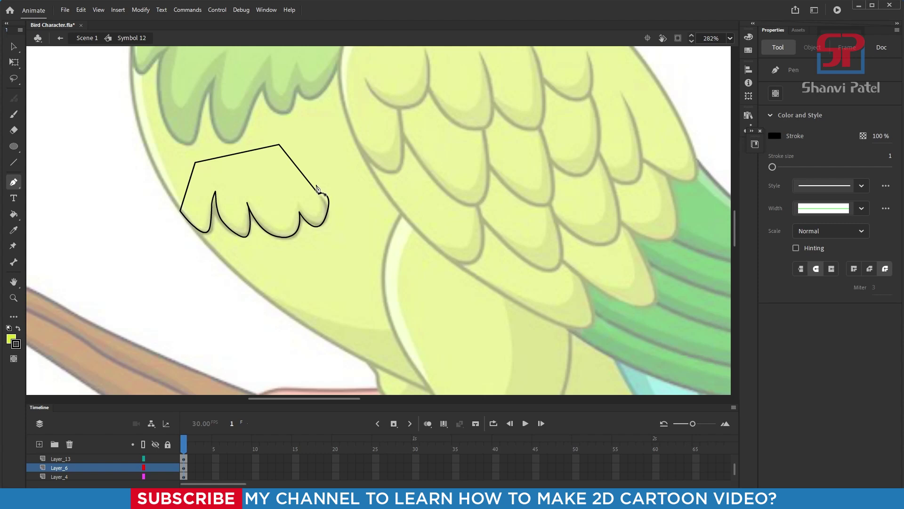
{"action": "left_click", "coordinate": [316, 184]}
{"action": "mouse_move", "coordinate": [320, 208]}
{"action": "left_mouse_down"}
{"action": "mouse_move", "coordinate": [317, 218]}
{"action": "mouse_move", "coordinate": [302, 208]}
{"action": "mouse_move", "coordinate": [284, 225]}
{"action": "left_mouse_up"}
{"action": "left_click", "coordinate": [297, 200]}
{"action": "left_click_drag", "start_coordinate": [249, 196], "coordinate": [217, 168]}
{"action": "left_click", "coordinate": [249, 196]}
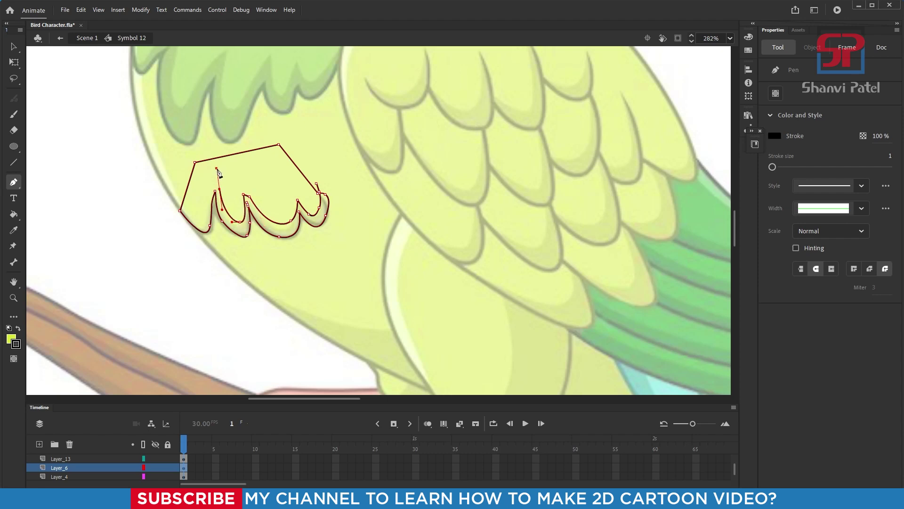
{"action": "left_click_drag", "start_coordinate": [208, 204], "coordinate": [170, 202]}
{"action": "key", "text": "Escape"}
{"action": "key", "text": "v"}
{"action": "key", "text": "ctrl+minus"}
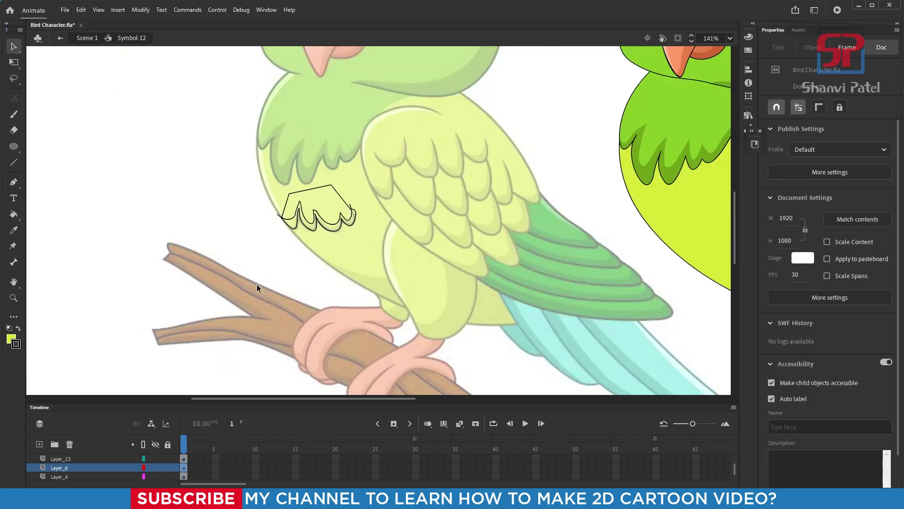
Fill the belly tuft with the drawn parrot's belly yellow and its feather tips with the darker shade sampled from the wing feathers
{"action": "left_click_drag", "start_coordinate": [456, 269], "coordinate": [356, 268]}
{"action": "key", "text": "i"}
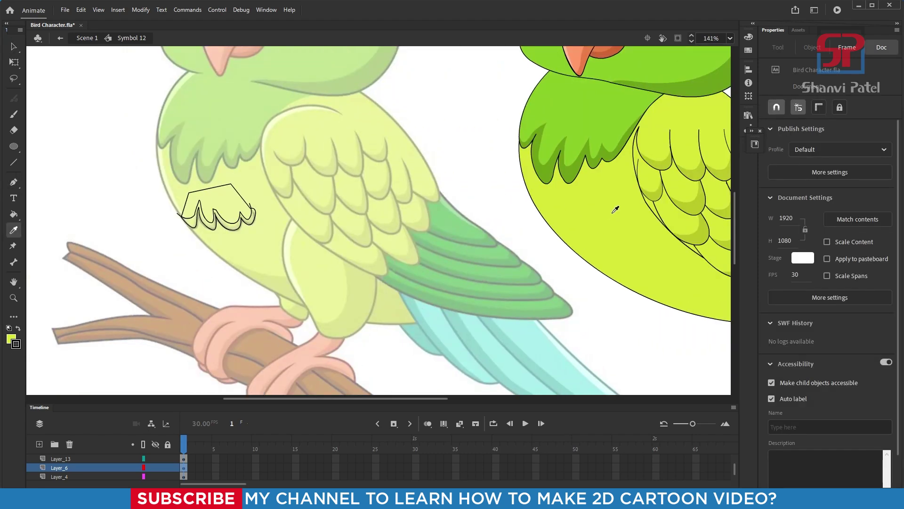
{"action": "left_click", "coordinate": [615, 209]}
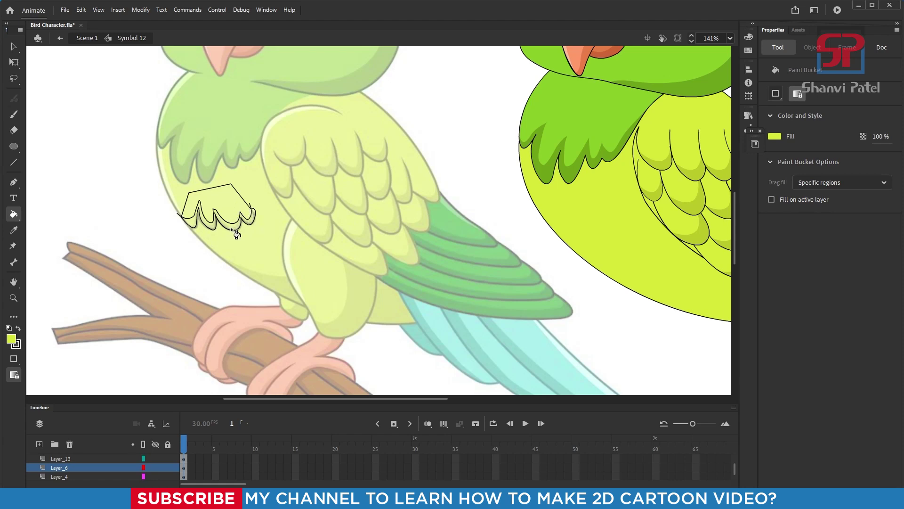
{"action": "left_click", "coordinate": [229, 202]}
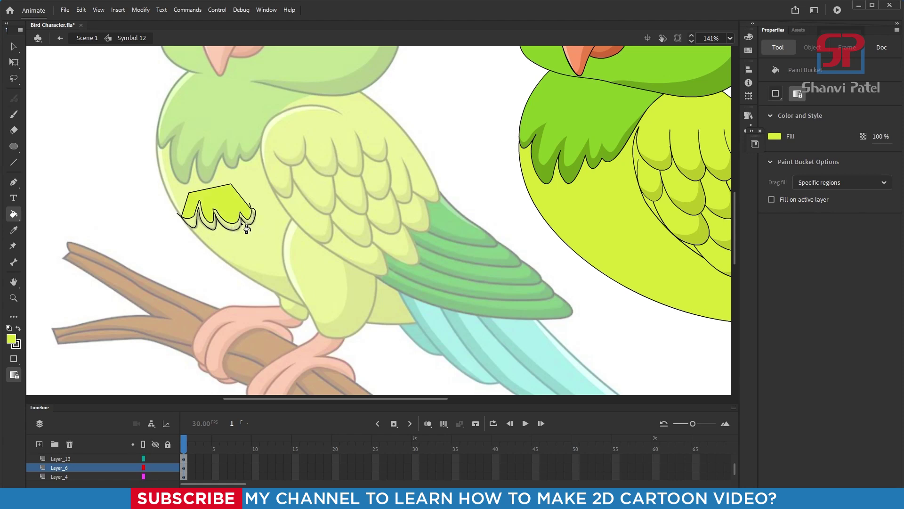
{"action": "key", "text": "i"}
{"action": "left_click", "coordinate": [698, 205]}
{"action": "left_click", "coordinate": [235, 227]}
Delete the three straight outline segments above the belly tuft's feather tips
{"action": "key", "text": "ctrl+space"}
{"action": "left_click_drag", "start_coordinate": [118, 145], "coordinate": [373, 296]}
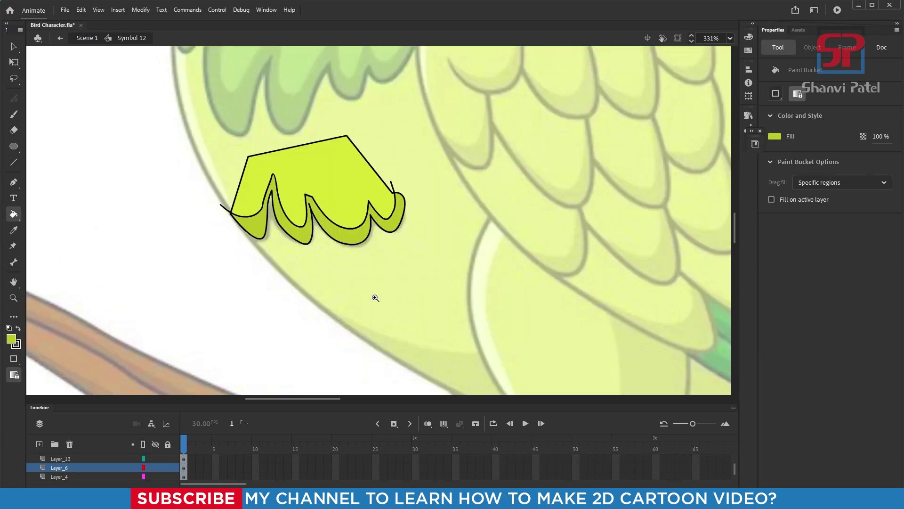
{"action": "key", "text": "v"}
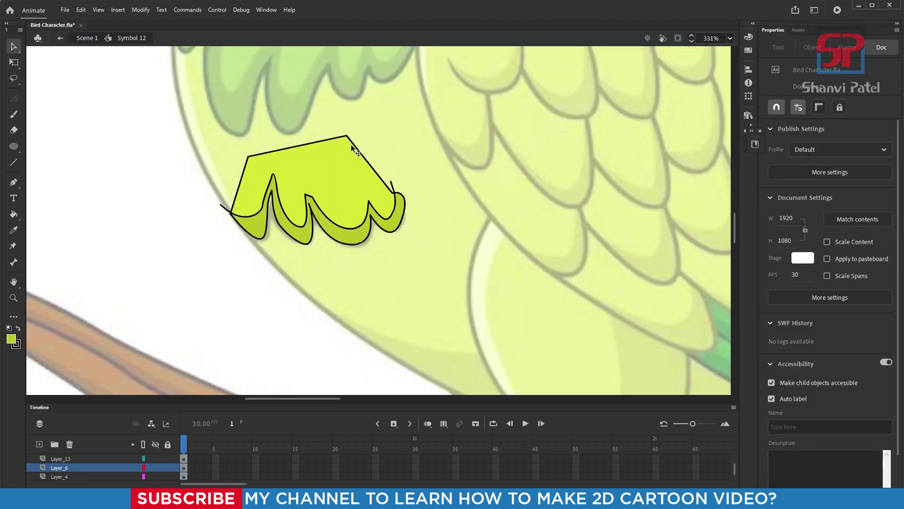
{"action": "left_click", "coordinate": [351, 144]}
{"action": "key", "text": "Delete"}
{"action": "left_click", "coordinate": [308, 144]}
{"action": "key", "text": "Delete"}
{"action": "left_click", "coordinate": [244, 177]}
{"action": "left_click", "coordinate": [243, 176]}
{"action": "key", "text": "Delete"}
Delete the scalloped shading line inside the belly tuft, keeping the darker fill on the feather tips
{"action": "left_click", "coordinate": [256, 215]}
{"action": "key", "text": "Delete"}
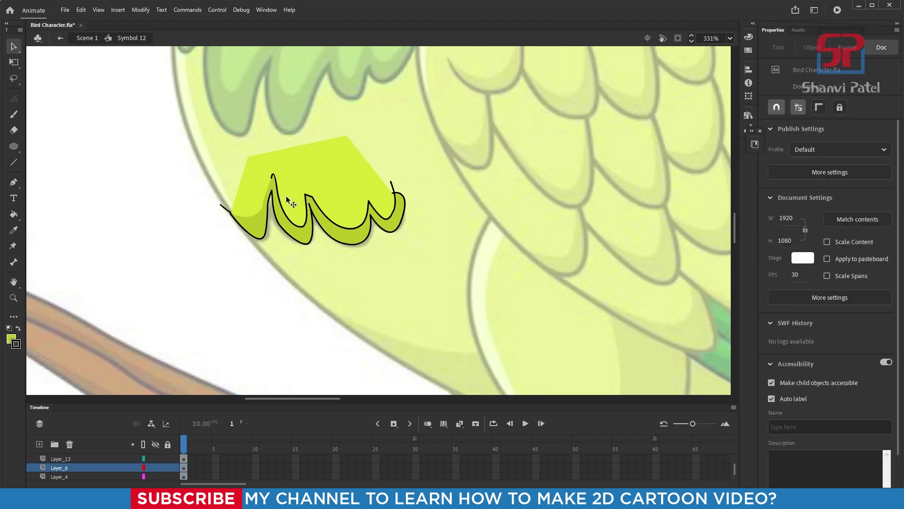
{"action": "left_click", "coordinate": [286, 196]}
{"action": "key", "text": "Delete"}
{"action": "left_click", "coordinate": [305, 199]}
{"action": "key", "text": "Delete"}
{"action": "left_click", "coordinate": [376, 213]}
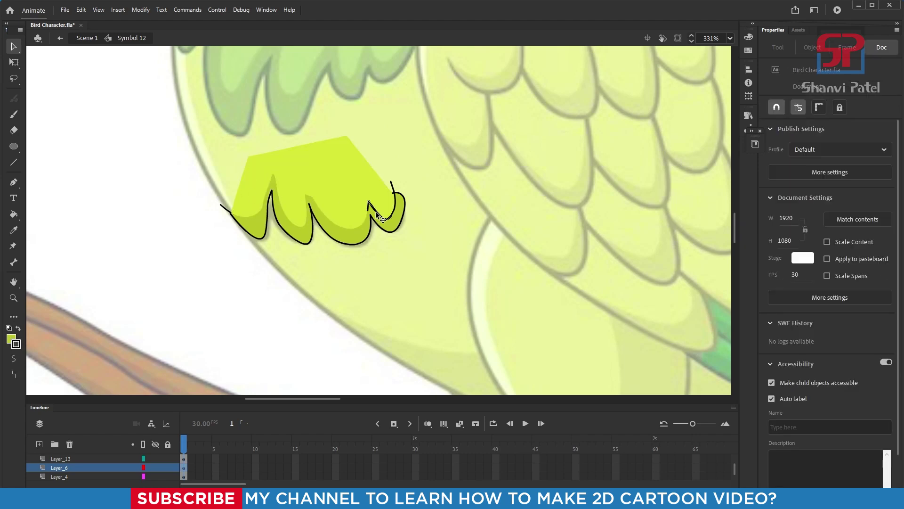
{"action": "key", "text": "Delete"}
{"action": "left_click", "coordinate": [394, 206]}
{"action": "key", "text": "Delete"}
Remove the leftover line ends that overhang the belly tuft's outline at both sides
{"action": "left_click", "coordinate": [392, 188]}
{"action": "left_click", "coordinate": [394, 215]}
{"action": "key", "text": "Delete"}
{"action": "left_click", "coordinate": [395, 193]}
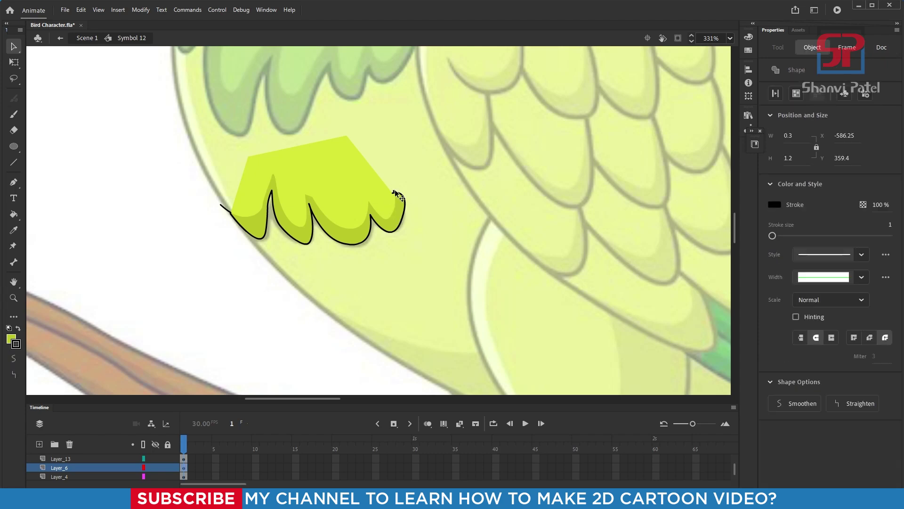
{"action": "key", "text": "Delete"}
{"action": "left_click", "coordinate": [224, 207]}
{"action": "key", "text": "Delete"}
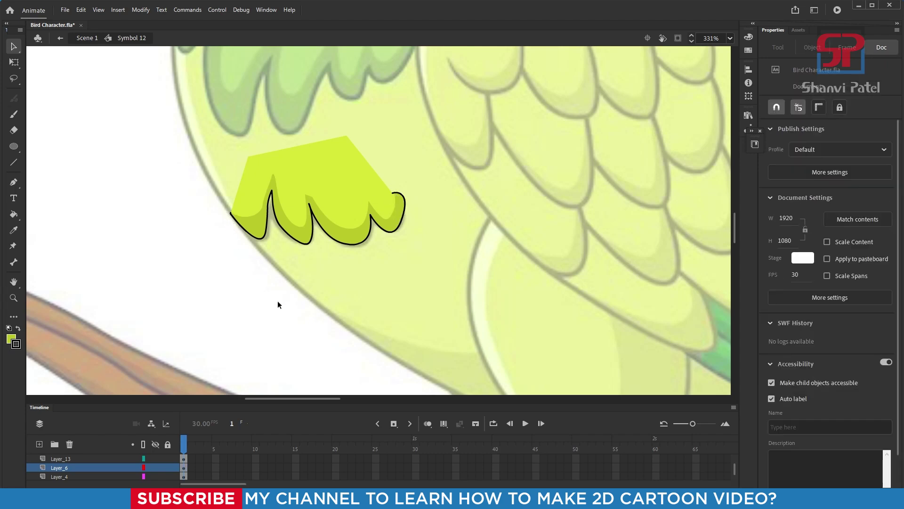
Convert the whole belly tuft, fills and outline together, into a Graphic symbol
{"action": "left_click_drag", "start_coordinate": [142, 126], "coordinate": [442, 296]}
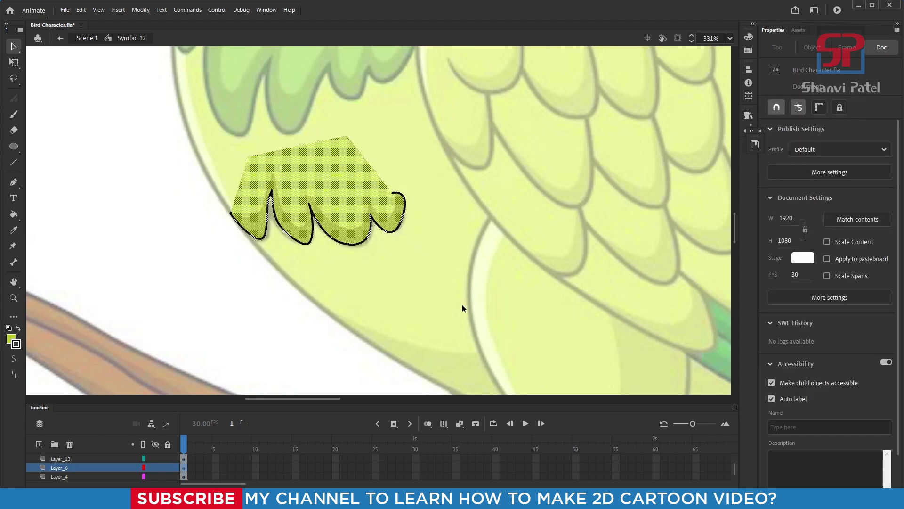
{"action": "key", "text": "F8"}
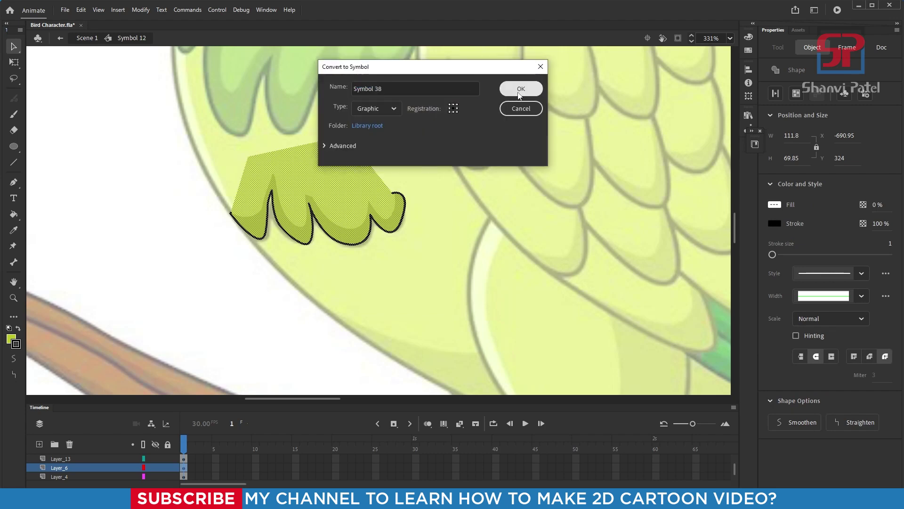
{"action": "left_click", "coordinate": [520, 89]}
Move the belly tuft from the reference onto the drawn parrot's belly, below the green chest feathers, and nudge it slightly upward
{"action": "key", "text": "ctrl+minus"}
{"action": "key", "text": "ctrl+minus"}
{"action": "left_click_drag", "start_coordinate": [539, 154], "coordinate": [377, 202]}
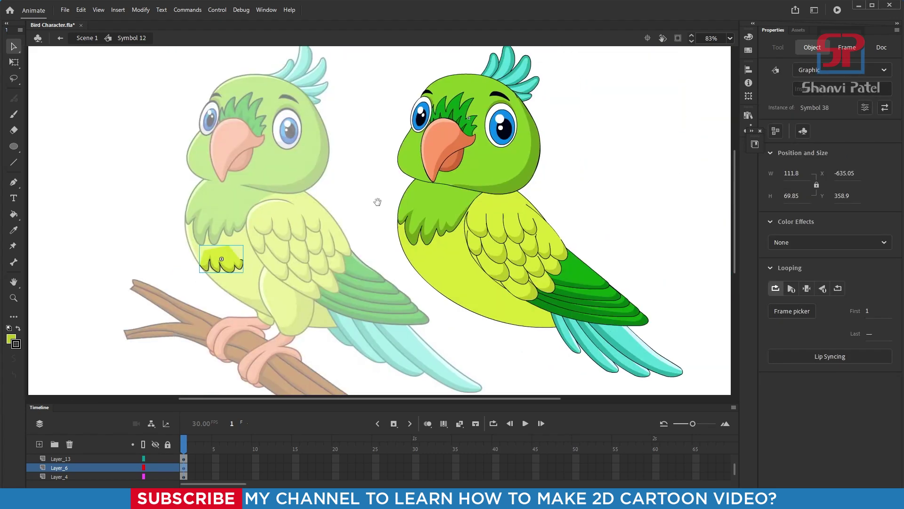
{"action": "left_click_drag", "start_coordinate": [272, 265], "coordinate": [445, 260]}
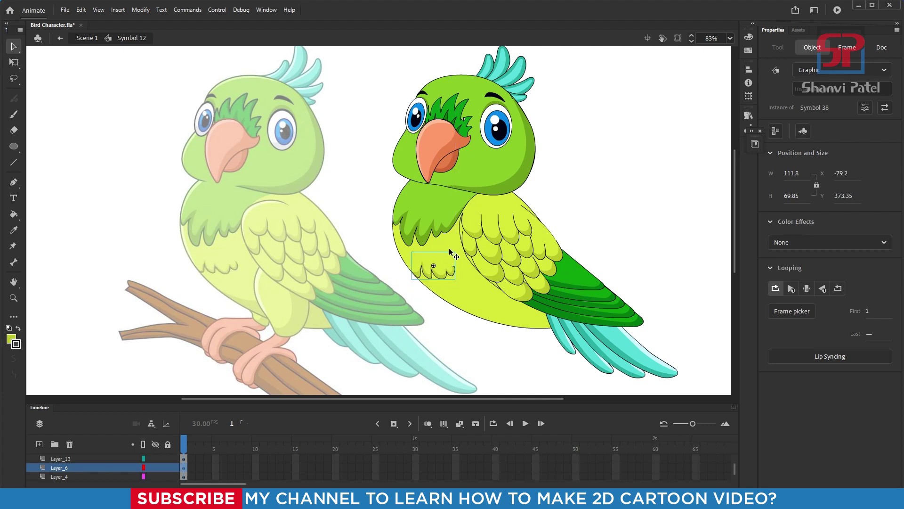
{"action": "key", "text": "Up"}
{"action": "key", "text": "Up"}
{"action": "key", "text": "Escape"}
Compare the whole drawn parrot with the reference parrot beside it
{"action": "left_click_drag", "start_coordinate": [470, 231], "coordinate": [269, 204]}
{"action": "left_click", "coordinate": [268, 204], "text": "ctrl+alt"}
{"action": "left_click_drag", "start_coordinate": [141, 113], "coordinate": [627, 349]}
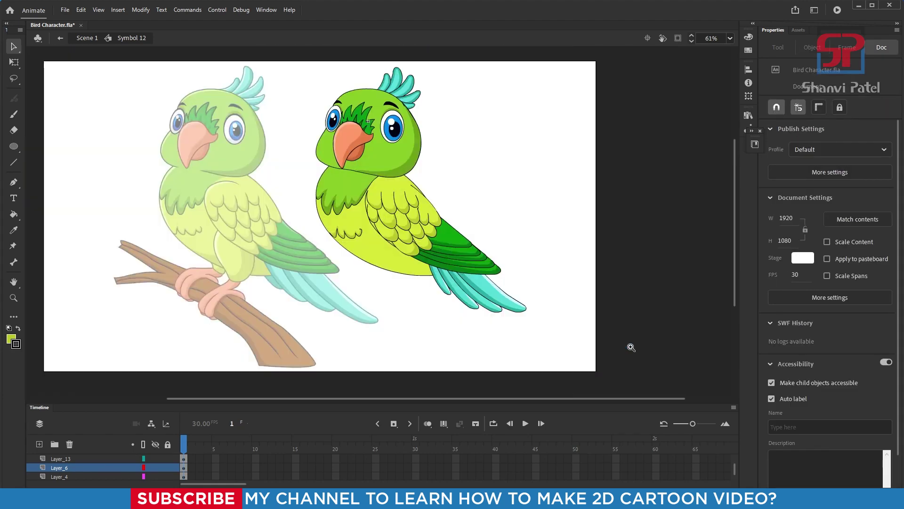
{"action": "left_click_drag", "start_coordinate": [126, 84], "coordinate": [617, 373]}
{"action": "left_click_drag", "start_coordinate": [410, 235], "coordinate": [411, 255]}
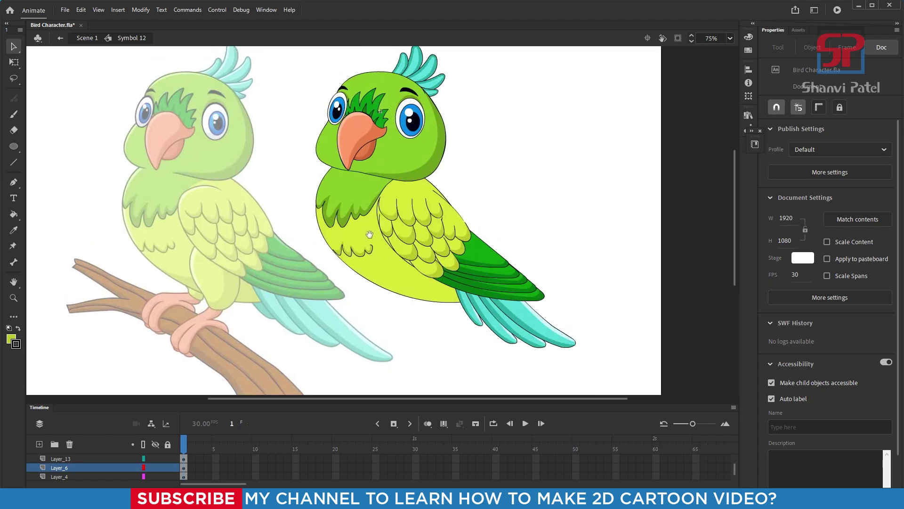
{"action": "left_click_drag", "start_coordinate": [369, 234], "coordinate": [369, 240]}
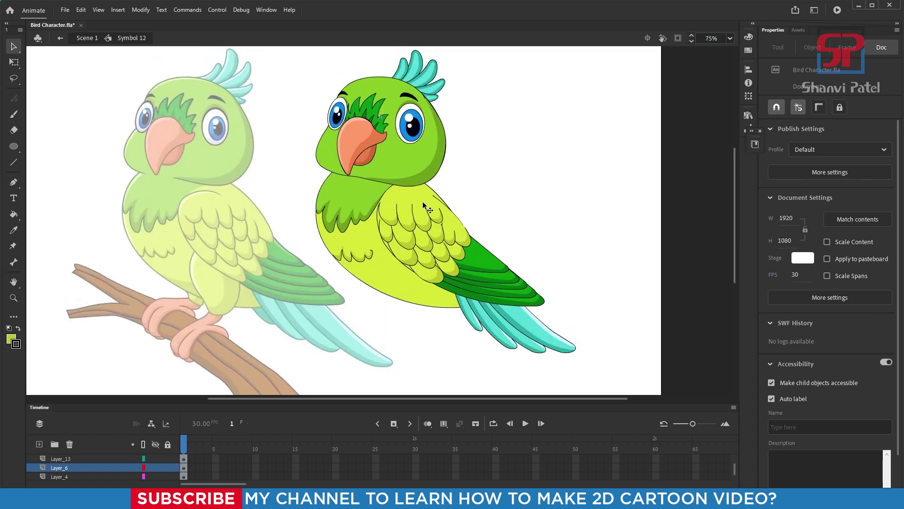
{"action": "scroll", "coordinate": [330, 236], "scroll_direction": "left", "scroll_amount": 3}
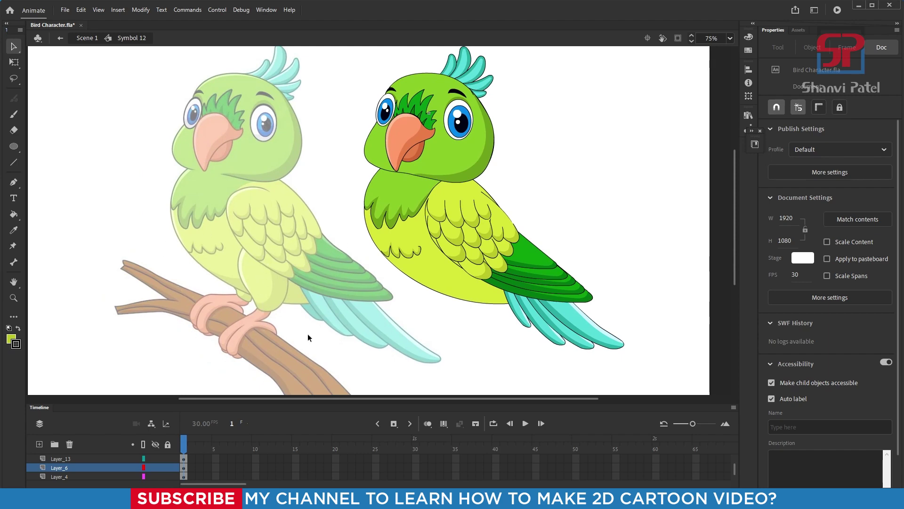
{"action": "scroll", "coordinate": [253, 273], "scroll_direction": "right", "scroll_amount": 3}
{"action": "scroll", "coordinate": [252, 273], "scroll_direction": "up", "scroll_amount": 2}
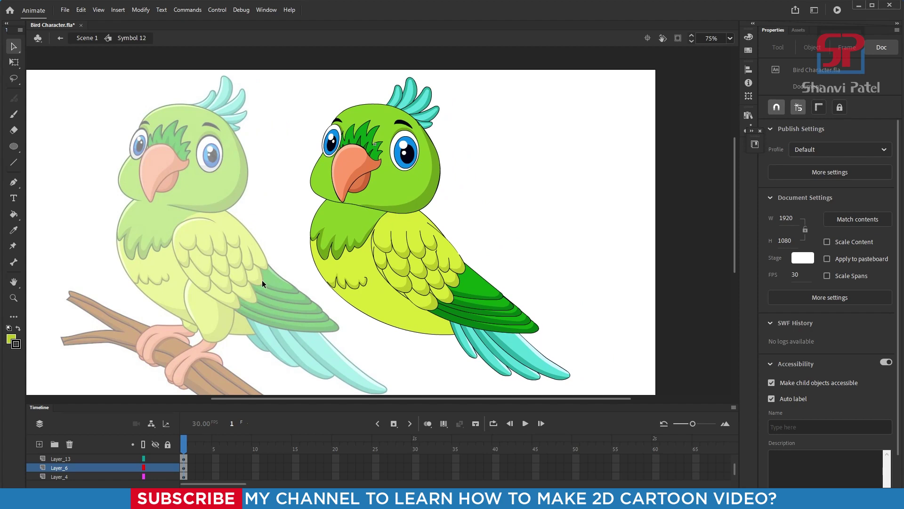